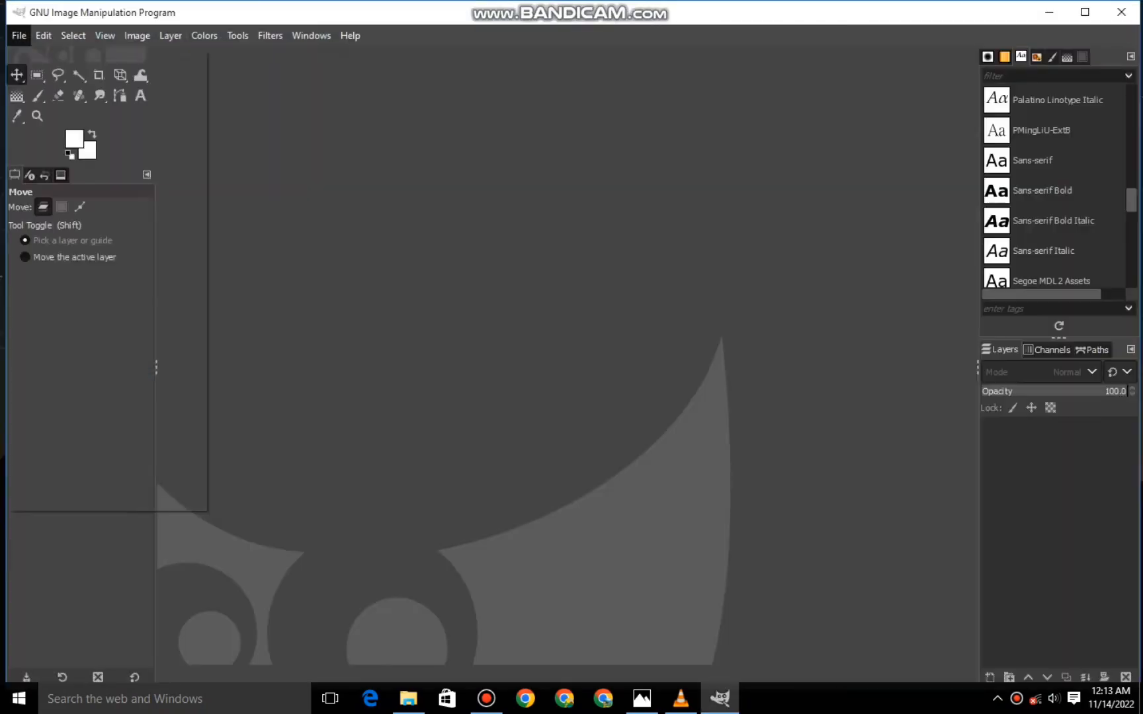
# Create a new 1920 × 1080 px image and add a transparent layer above the background.
pyautogui.click(19, 35)
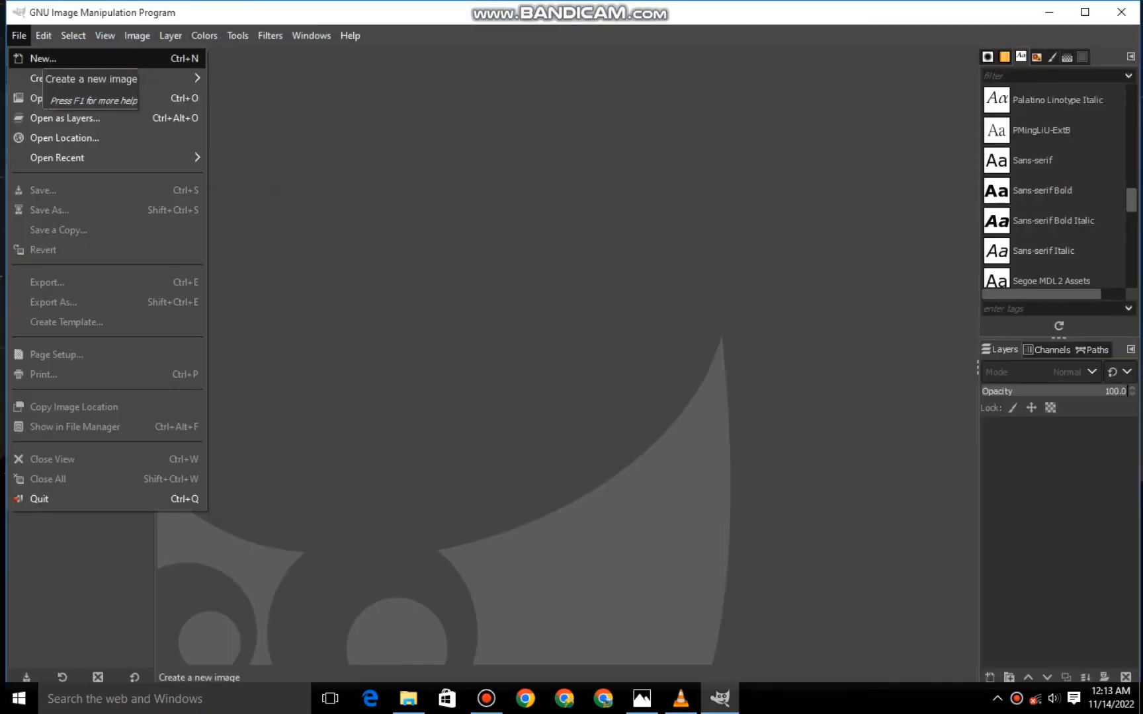
pyautogui.click(43, 58)
pyautogui.click(471, 488)
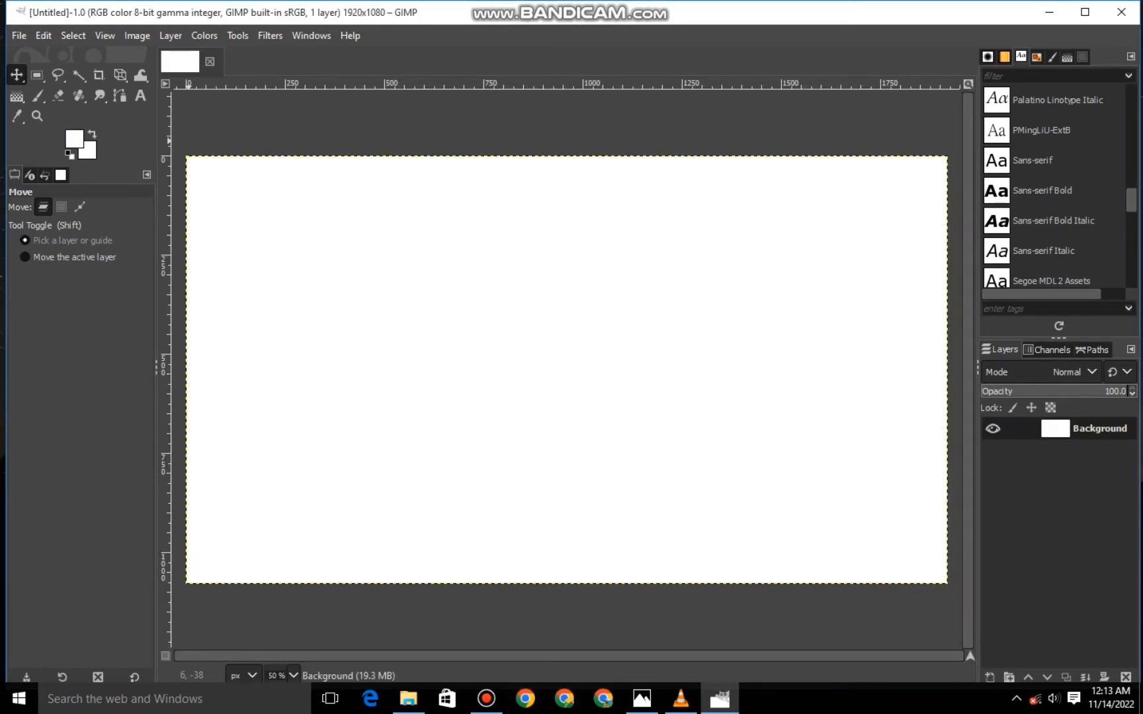
pyautogui.hotkey('ctrl', 'shift', 'n')
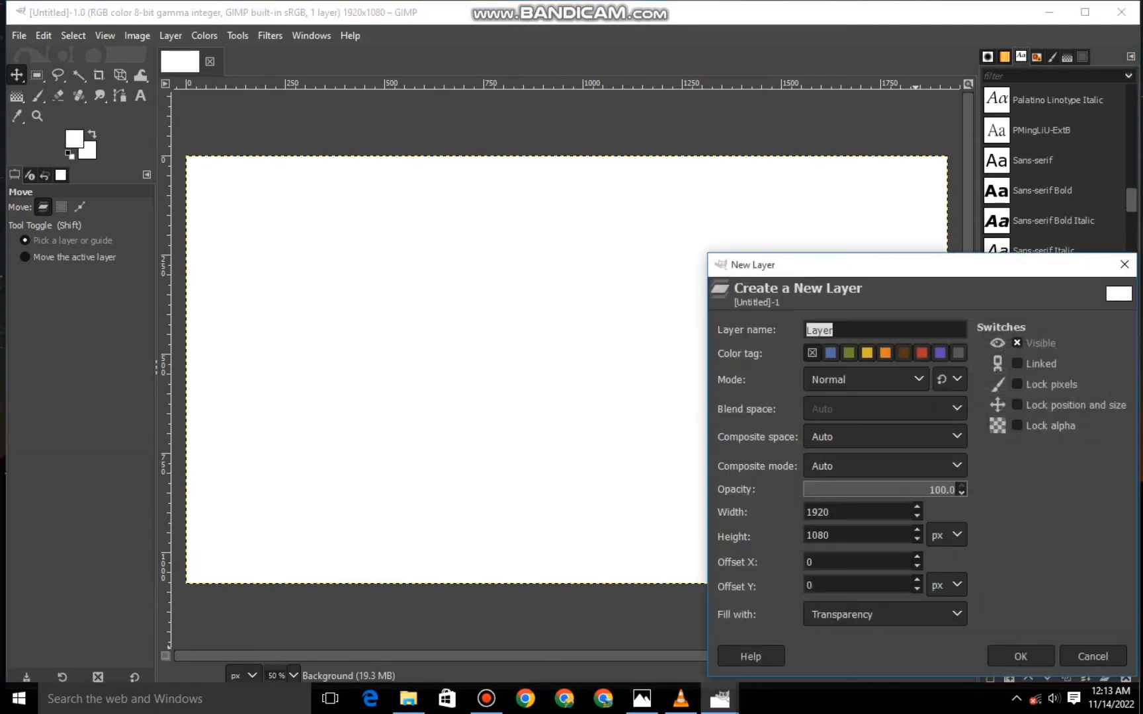
pyautogui.press('Return')
# Draw an arched path segment about 390 px wide with the Paths tool, sloping down to the right from the canvas's upper middle.
pyautogui.press('b')
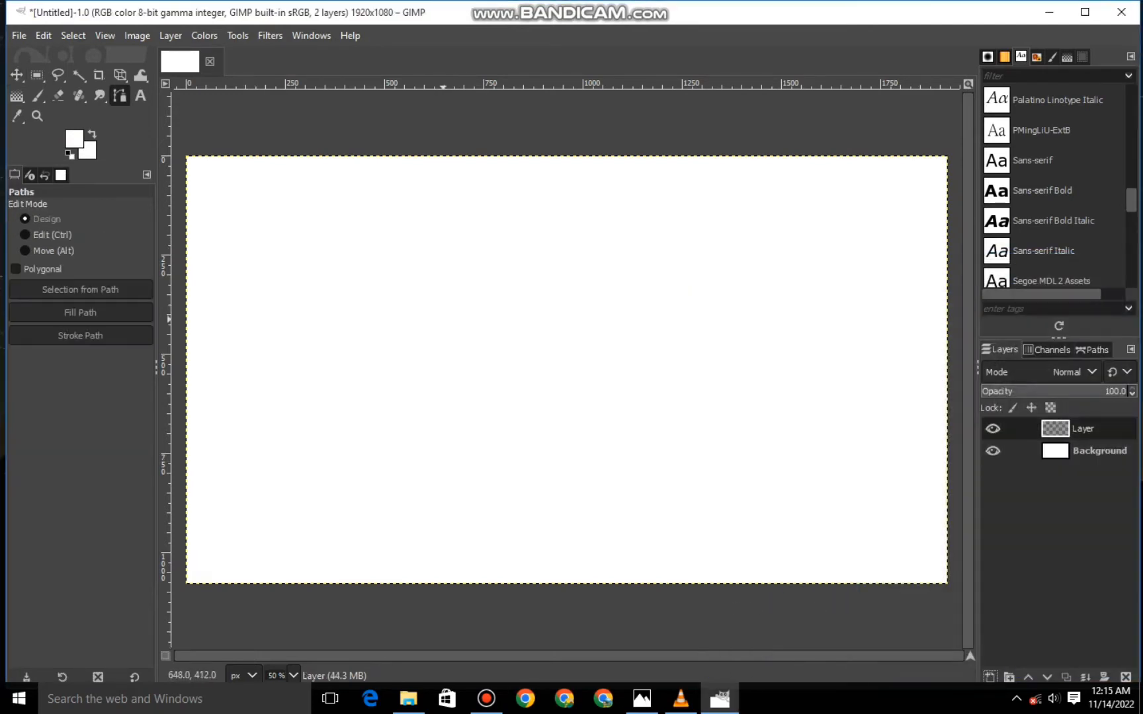
pyautogui.click(446, 299)
pyautogui.click(602, 384)
pyautogui.moveTo(502, 332); pyautogui.dragTo(532, 306)
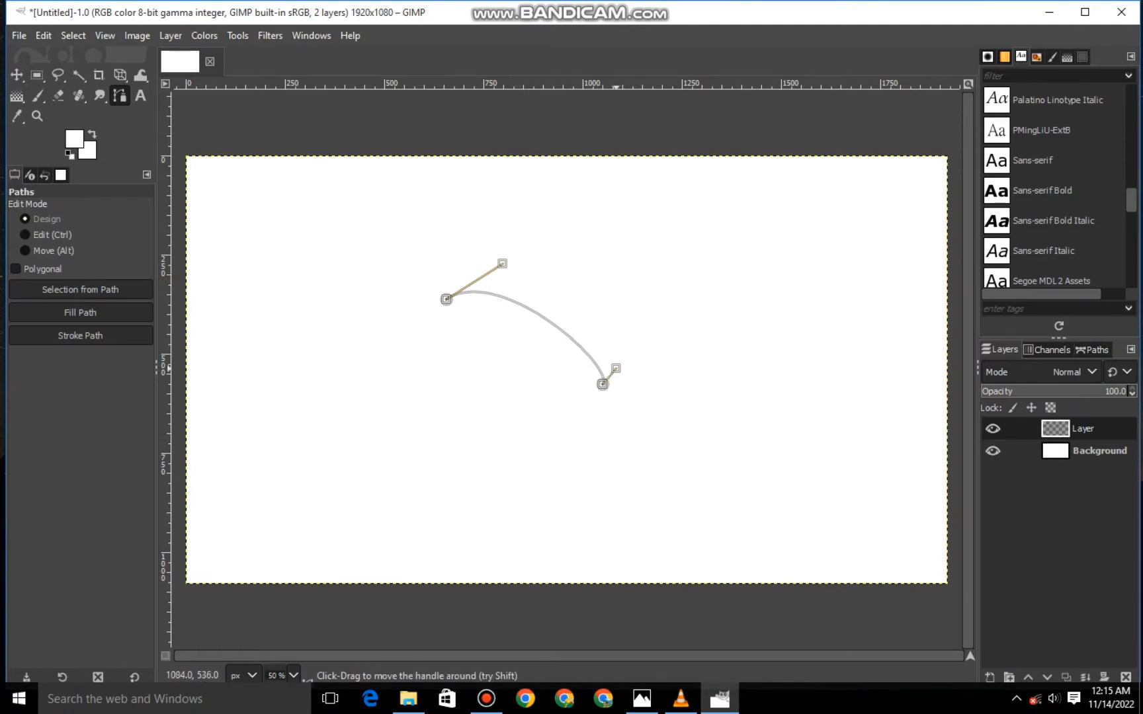
# Add a second, higher arc from just above the first arc's upper-left end to its lower-right tip, outlining a crescent.
pyautogui.click(446, 279)
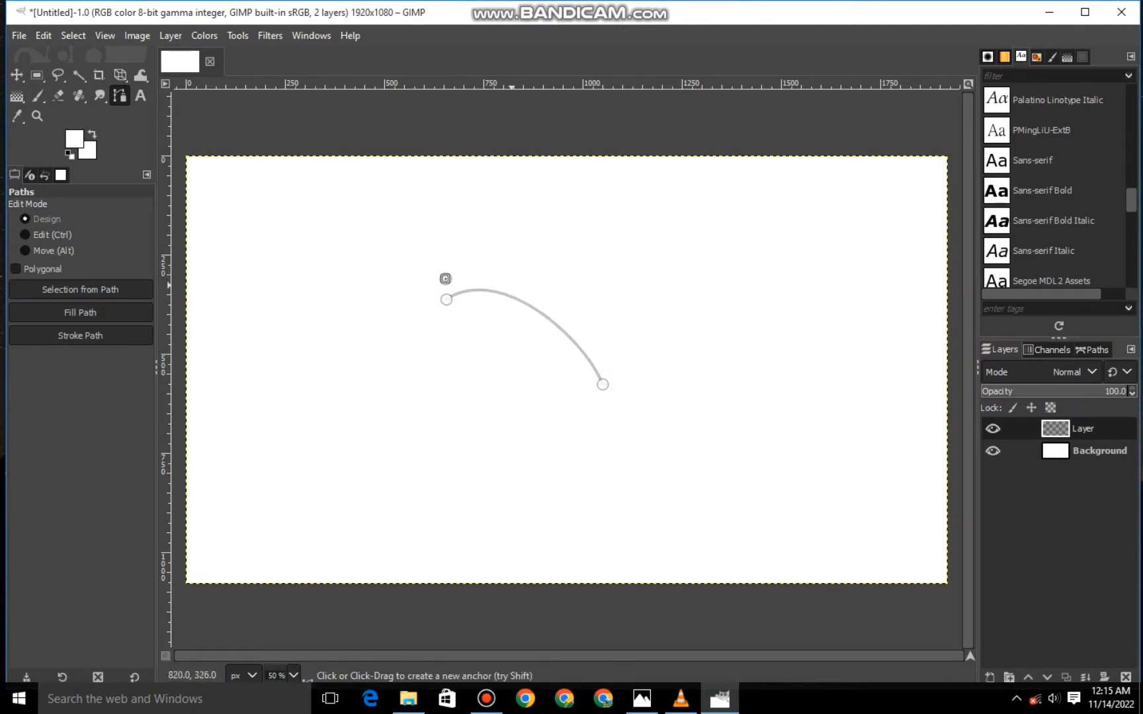
pyautogui.hotkey('ctrl', 'z')
pyautogui.click(447, 300)
pyautogui.click(443, 293)
pyautogui.moveTo(446, 282); pyautogui.dragTo(447, 281)
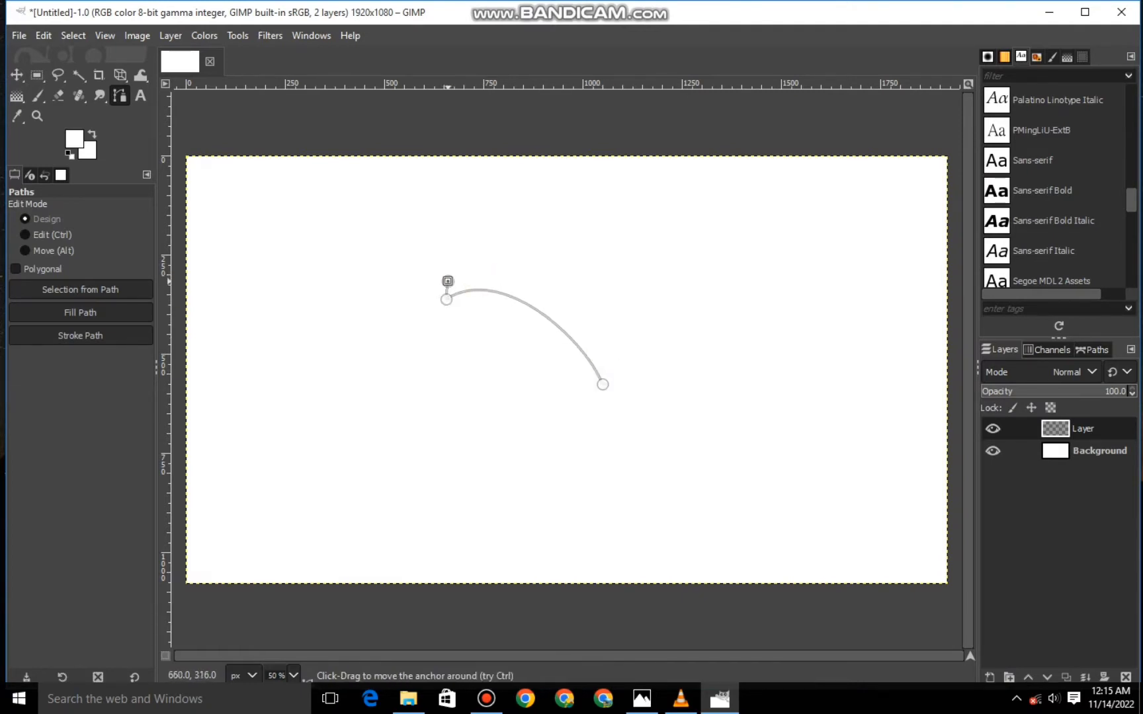
pyautogui.click(603, 383)
pyautogui.moveTo(515, 325); pyautogui.dragTo(549, 287)
pyautogui.moveTo(639, 340); pyautogui.dragTo(599, 317)
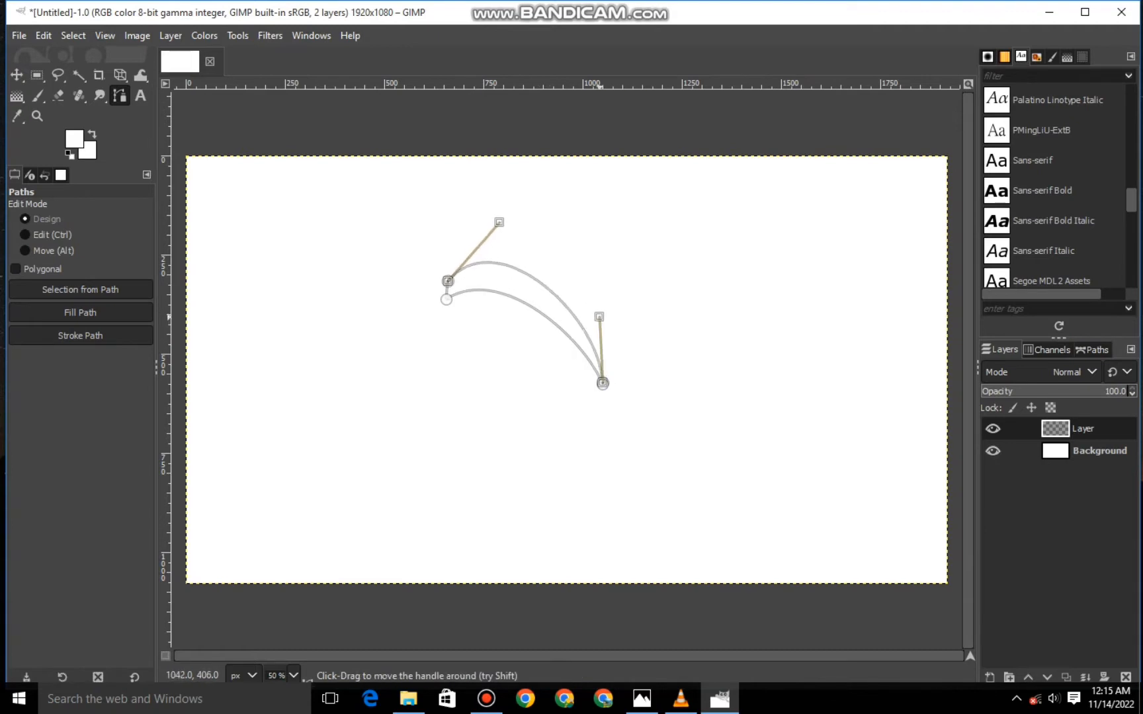
pyautogui.moveTo(500, 221); pyautogui.dragTo(519, 206)
pyautogui.click(586, 241)
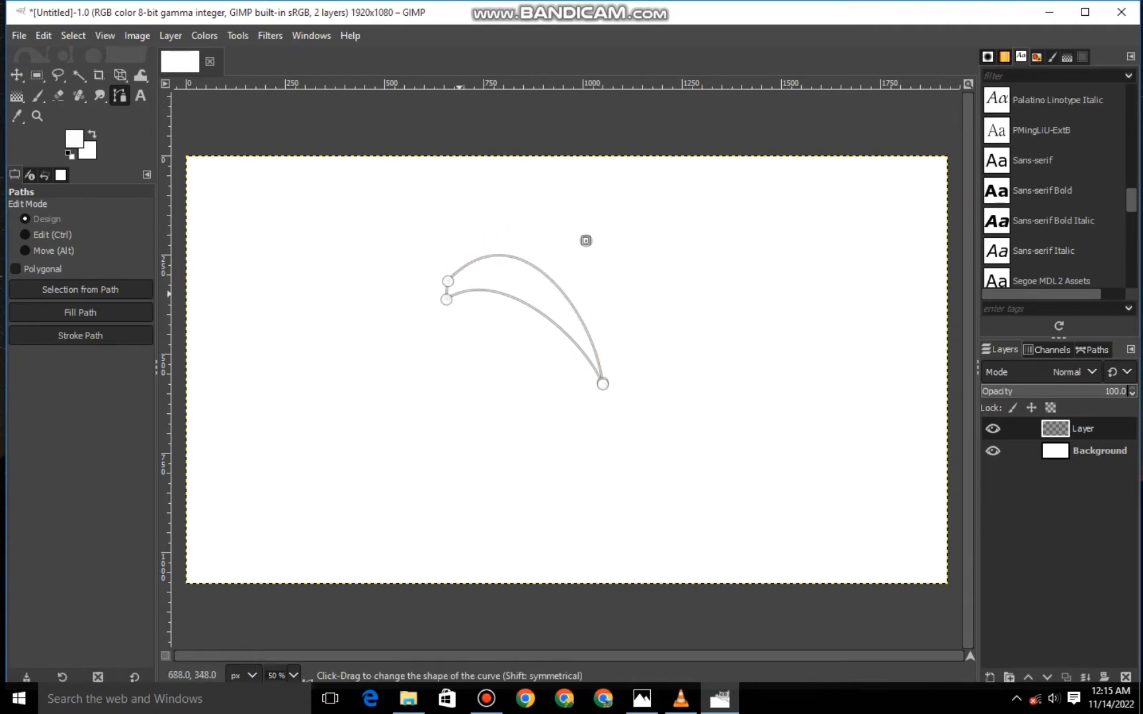
# Bow the short left end of the crescent outline outward and convert the path into a selection.
pyautogui.scroll(2, 462, 285)
pyautogui.moveTo(432, 291); pyautogui.dragTo(413, 286)
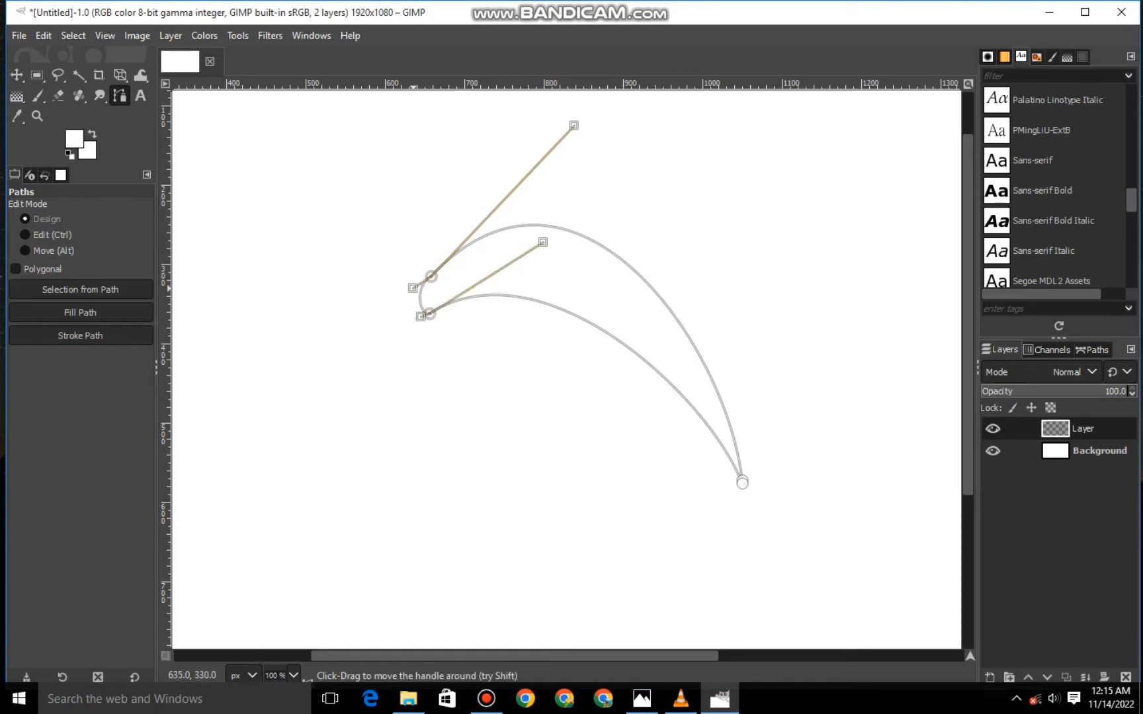
pyautogui.click(460, 340)
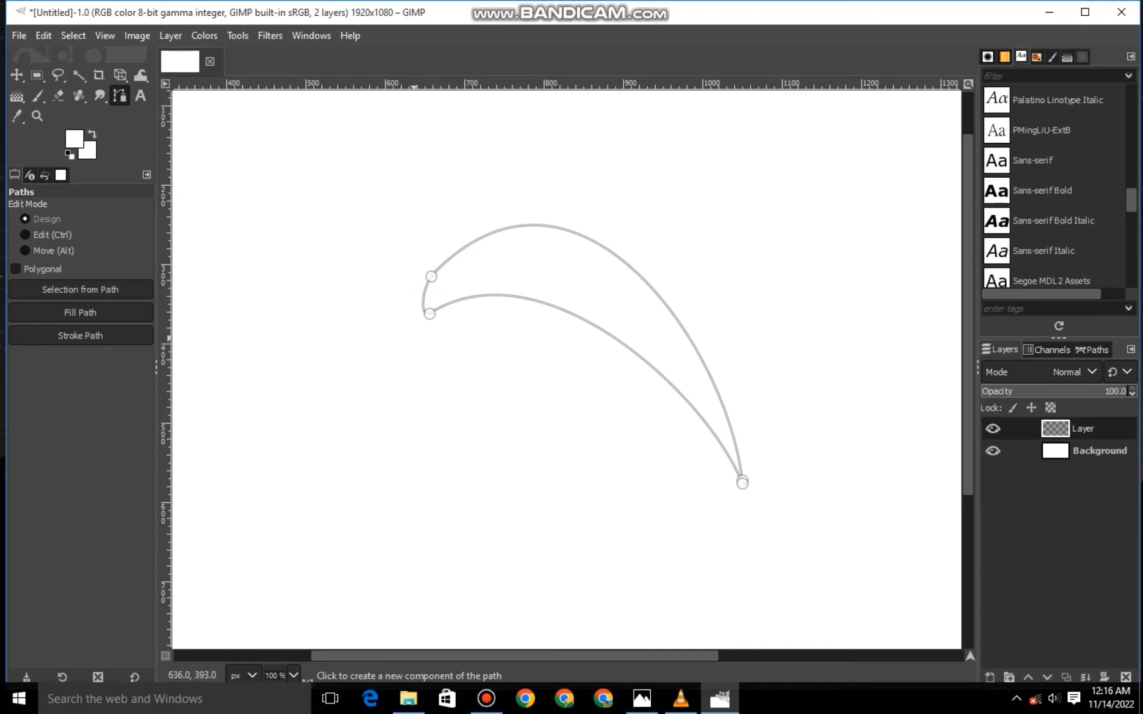
pyautogui.click(430, 313)
pyautogui.hotkey('ctrl', 'z')
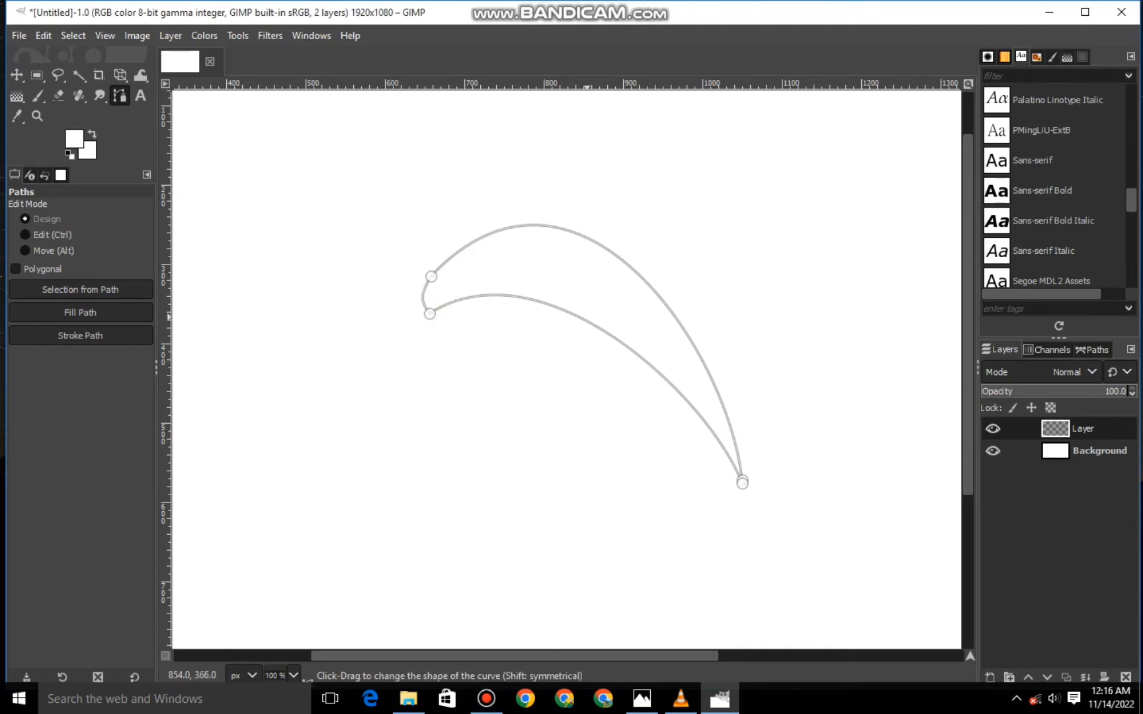
pyautogui.scroll(-2, 583, 306)
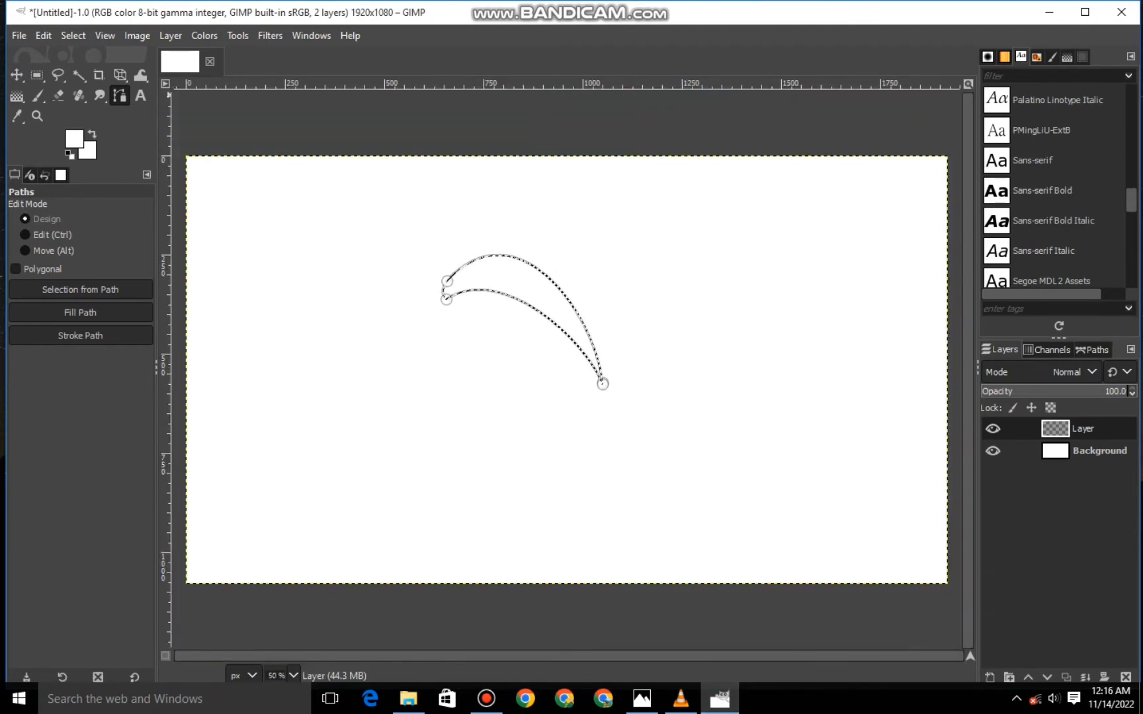
# Set the foreground color to a bright light blue.
pyautogui.click(74, 139)
pyautogui.click(148, 130)
pyautogui.moveTo(123, 74); pyautogui.dragTo(137, 60)
pyautogui.click(212, 278)
# Set the background color to a saturated deep blue.
pyautogui.click(87, 151)
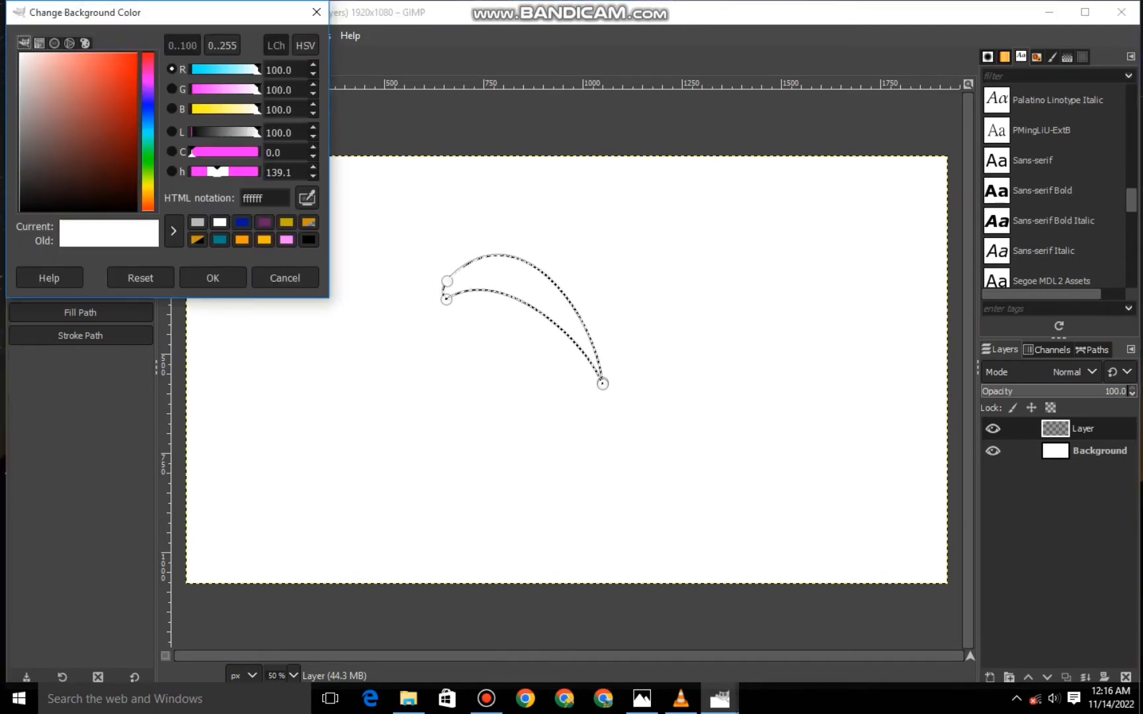
pyautogui.click(147, 106)
pyautogui.click(213, 278)
pyautogui.click(86, 151)
pyautogui.click(147, 110)
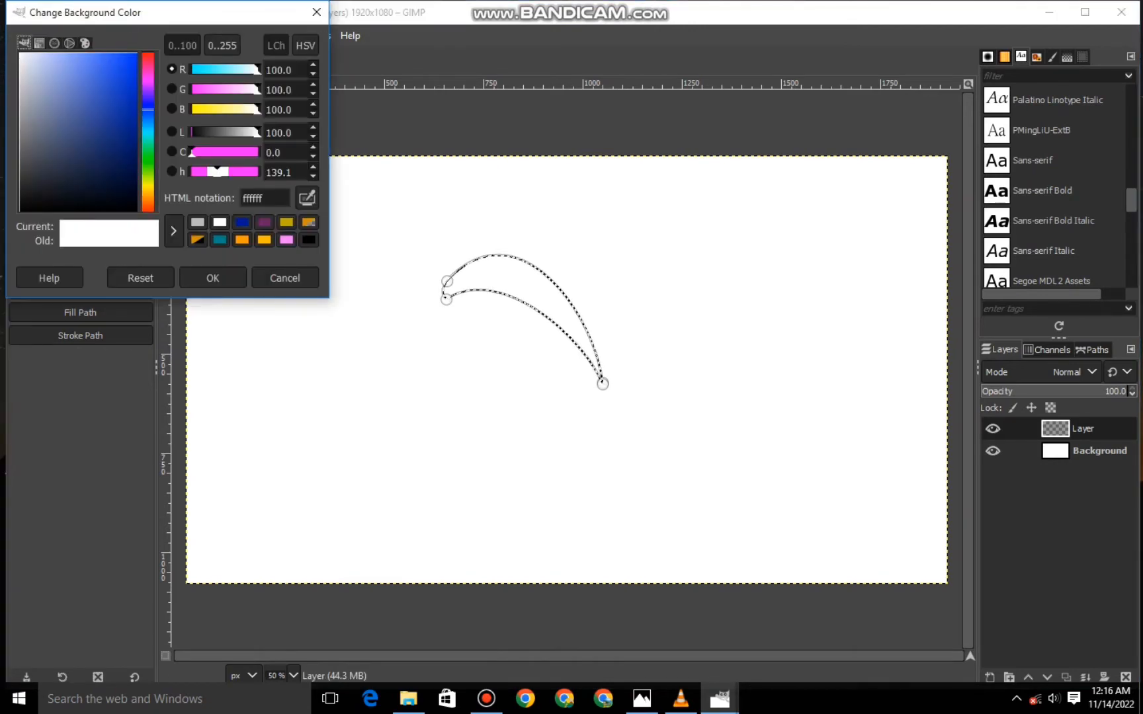
pyautogui.moveTo(129, 83); pyautogui.dragTo(134, 64)
pyautogui.click(212, 278)
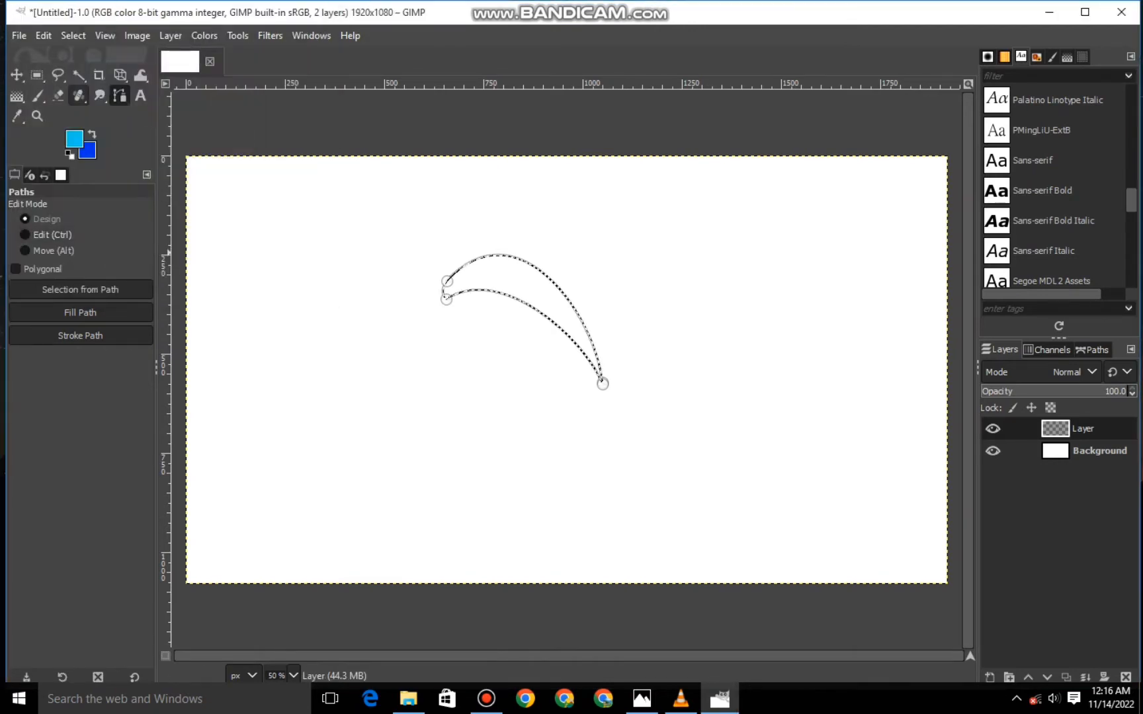
# Fill the crescent with a linear foreground-to-background gradient from its blunt upper-left end to its lower-right tip, and clear the selection.
pyautogui.press('g')
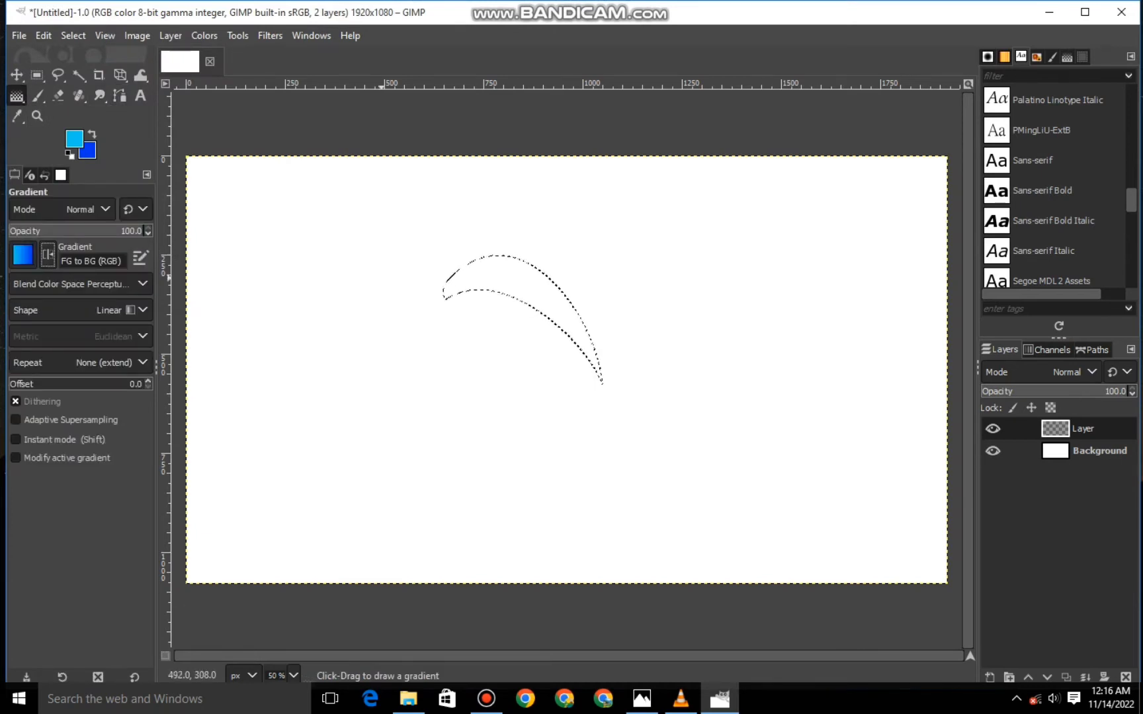
pyautogui.moveTo(471, 278); pyautogui.dragTo(563, 334)
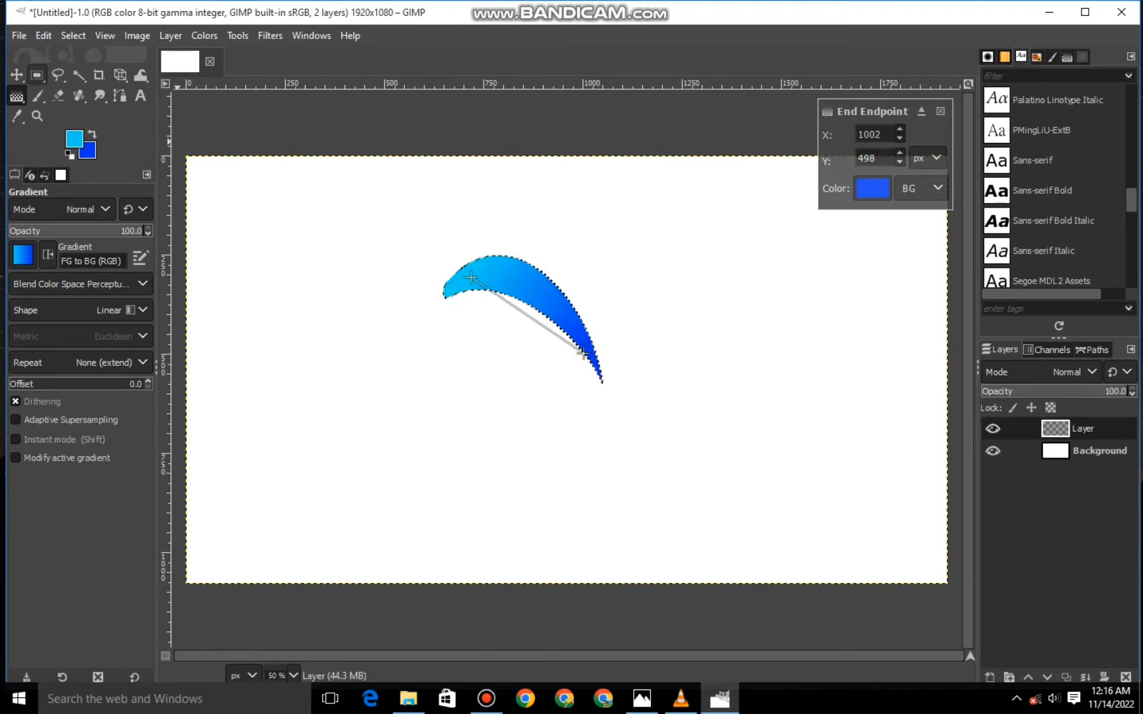
pyautogui.press('m')
pyautogui.scroll(1, 603, 364)
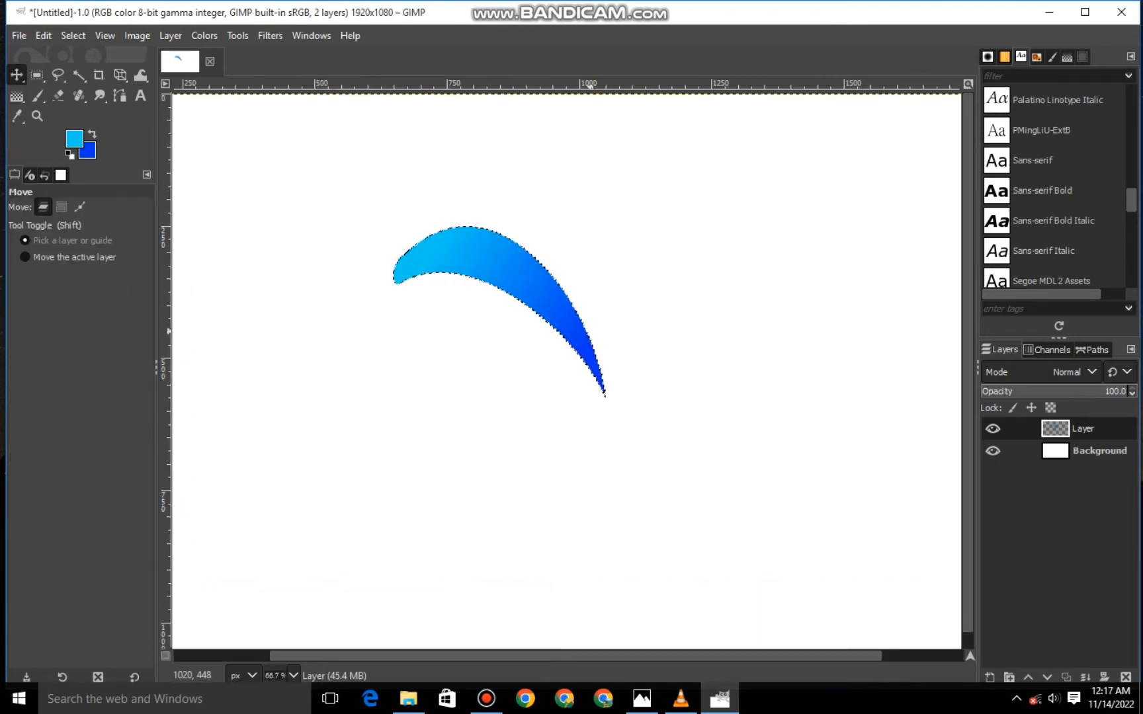
pyautogui.hotkey('alt', 's')
pyautogui.press('n')
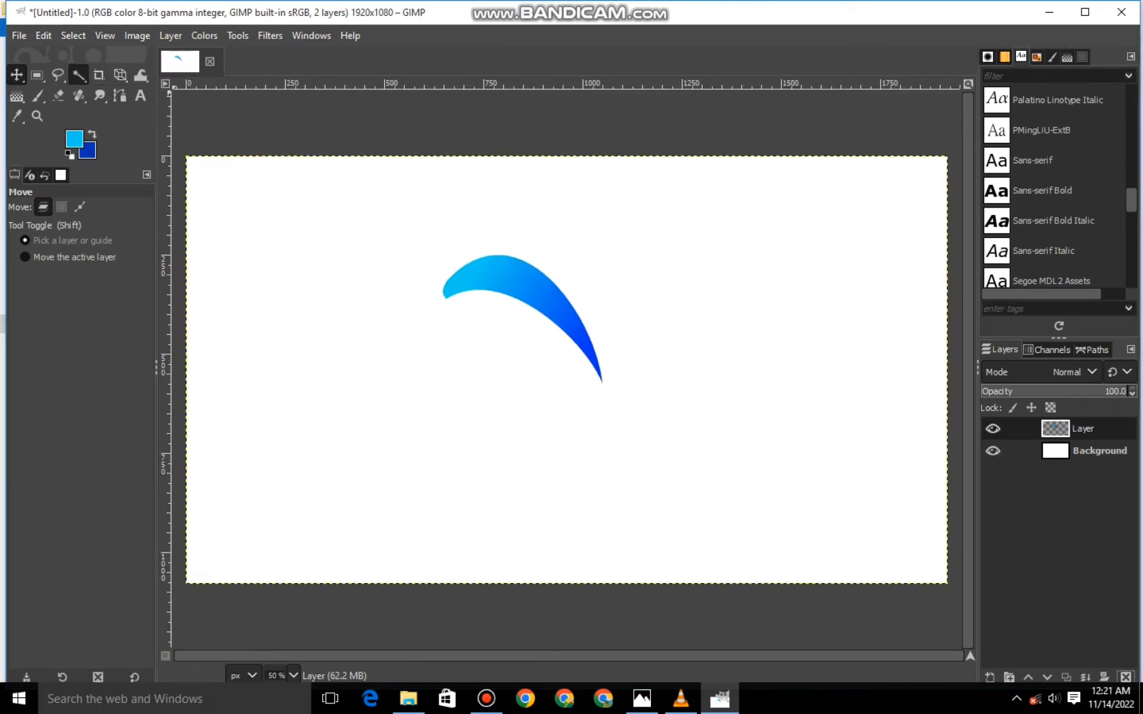
# Select the whole blue crescent with Fuzzy Select.
pyautogui.click(79, 75)
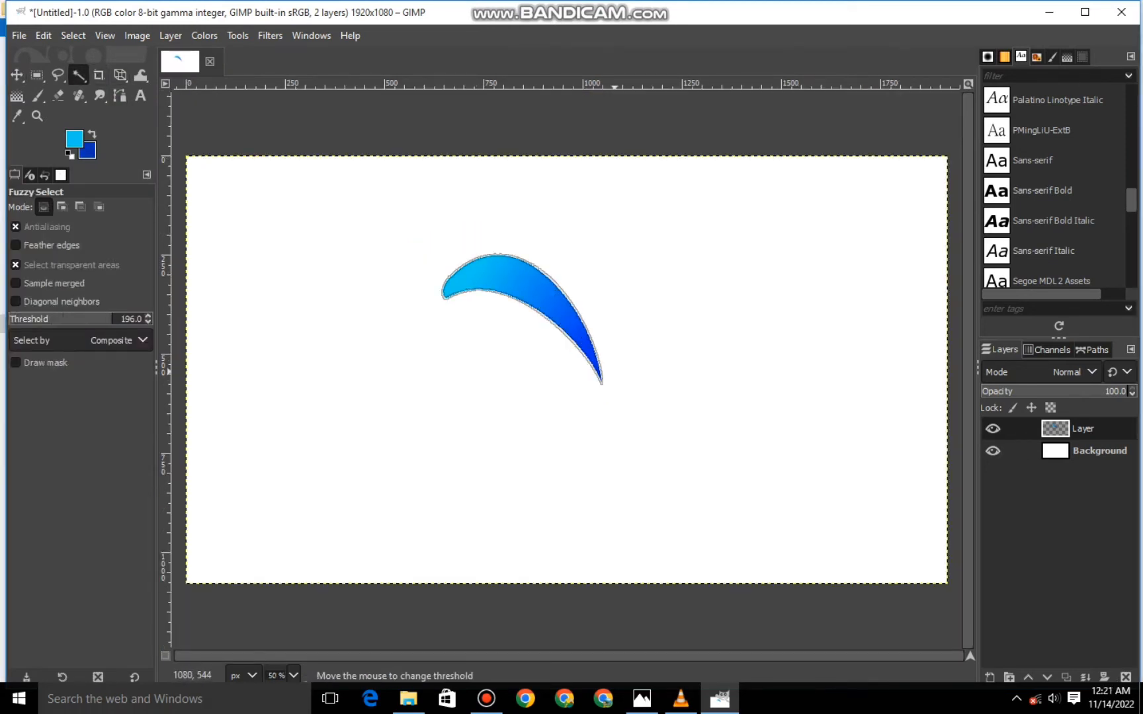
pyautogui.moveTo(543, 337)
pyautogui.mouseDown()
pyautogui.moveTo(491, 311)
pyautogui.moveTo(529, 298)
pyautogui.moveTo(542, 310)
pyautogui.mouseUp()
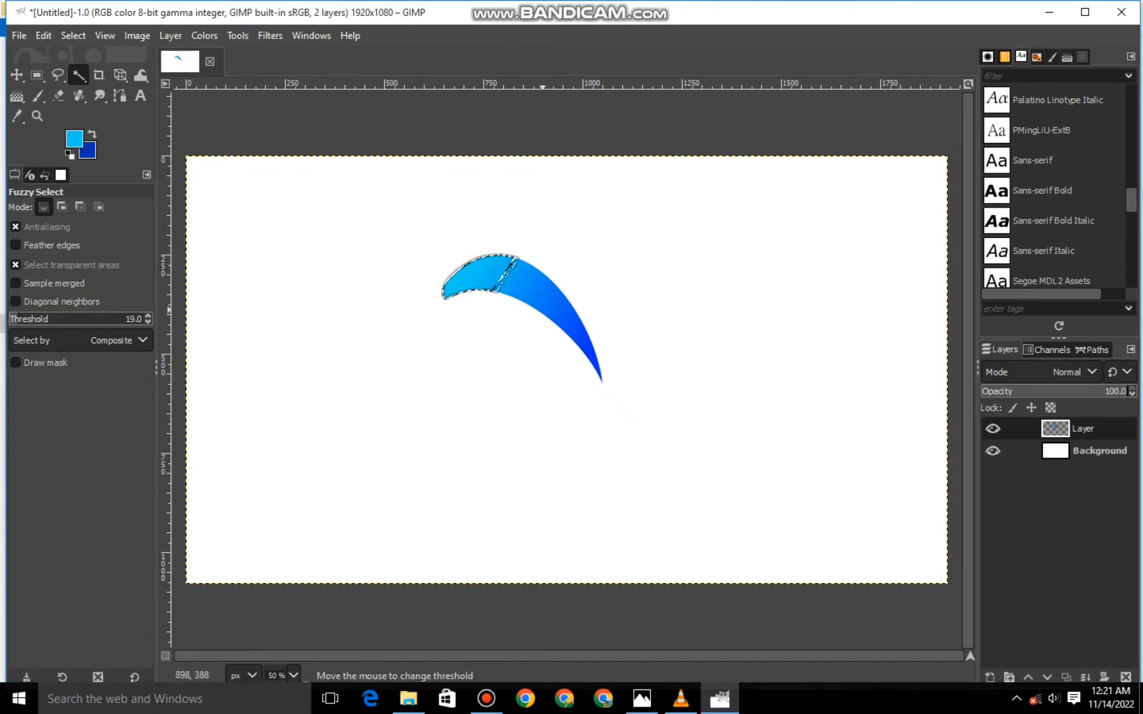
pyautogui.moveTo(615, 373); pyautogui.dragTo(525, 338)
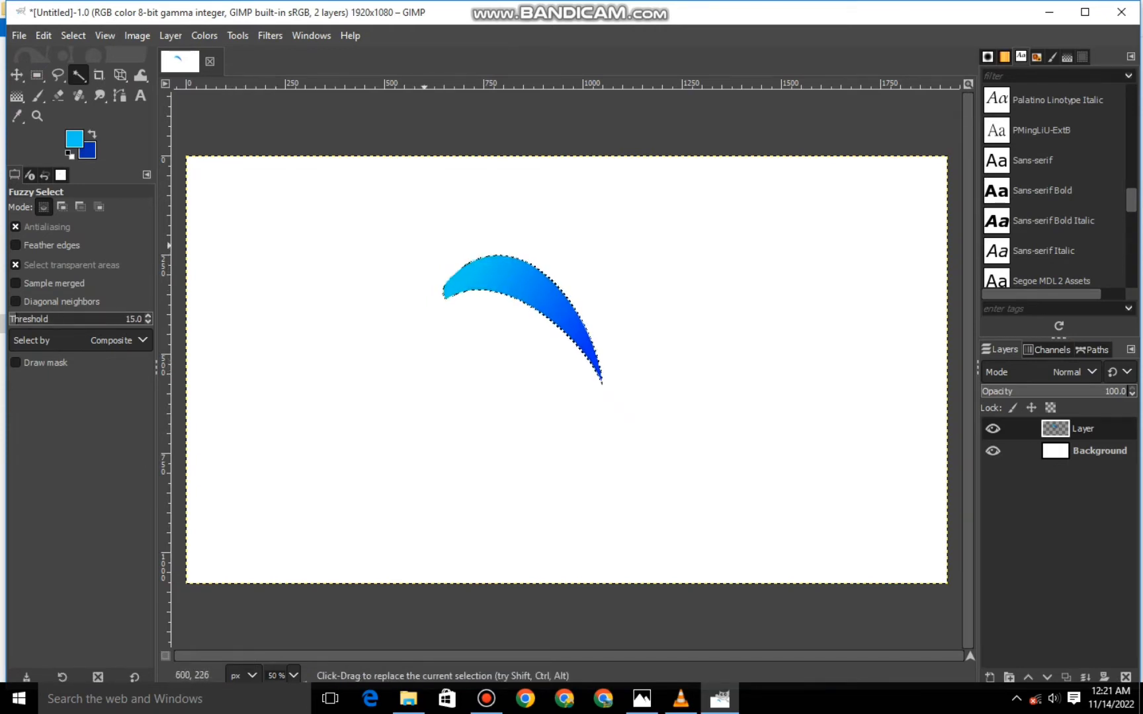
# Copy the selected crescent and paste it as a new layer.
pyautogui.rightClick(481, 266)
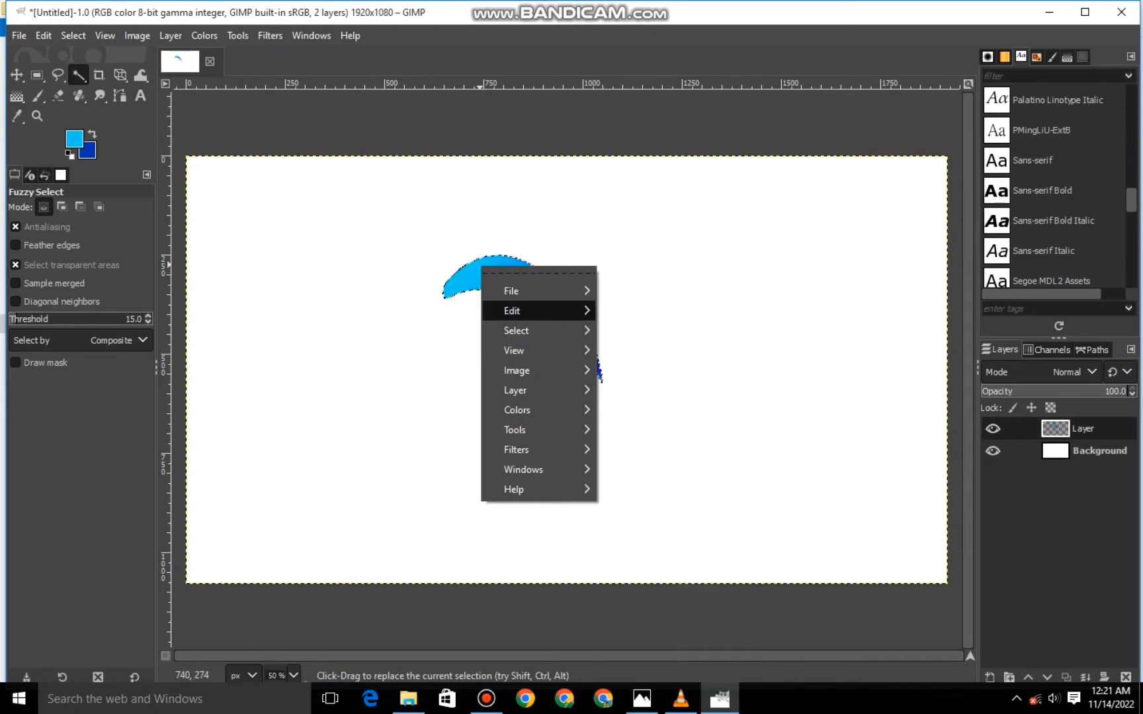
pyautogui.moveTo(529, 310)
pyautogui.click(635, 280)
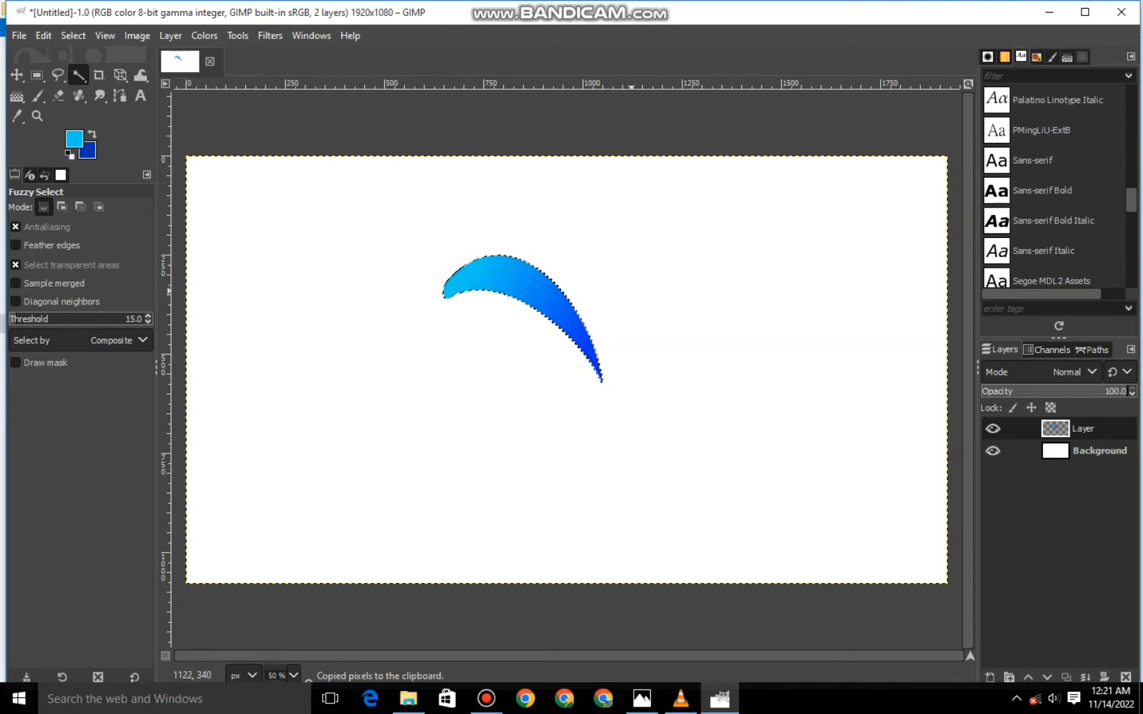
pyautogui.rightClick(618, 295)
pyautogui.moveTo(651, 342)
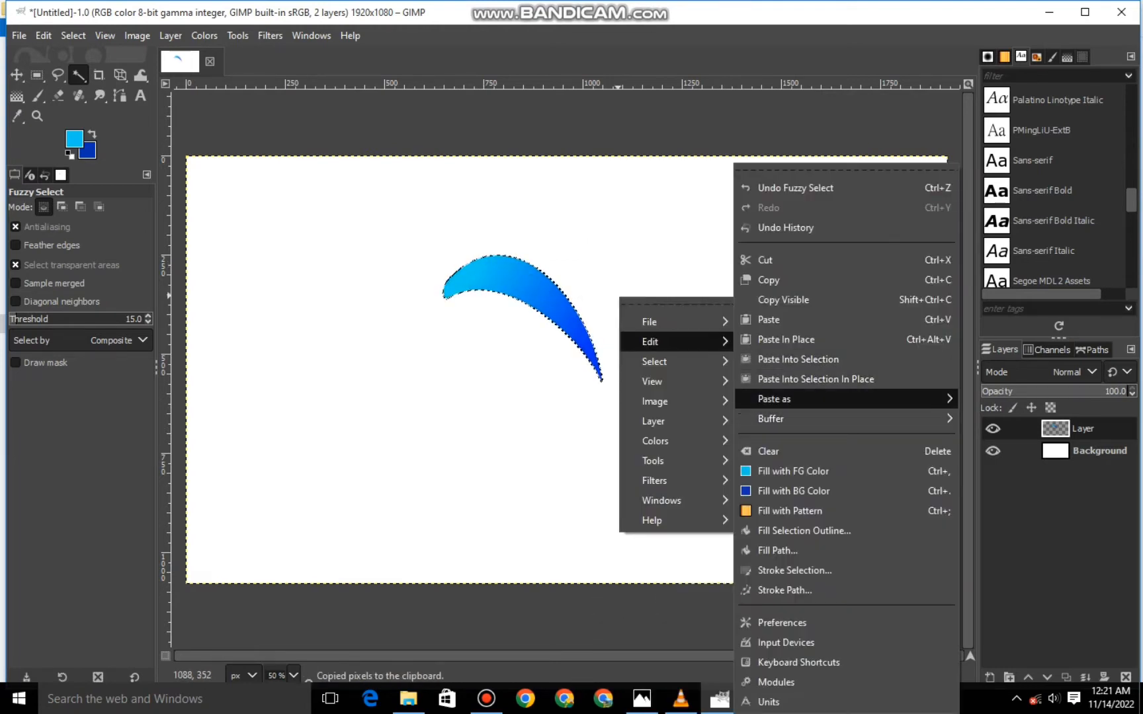
pyautogui.click(769, 320)
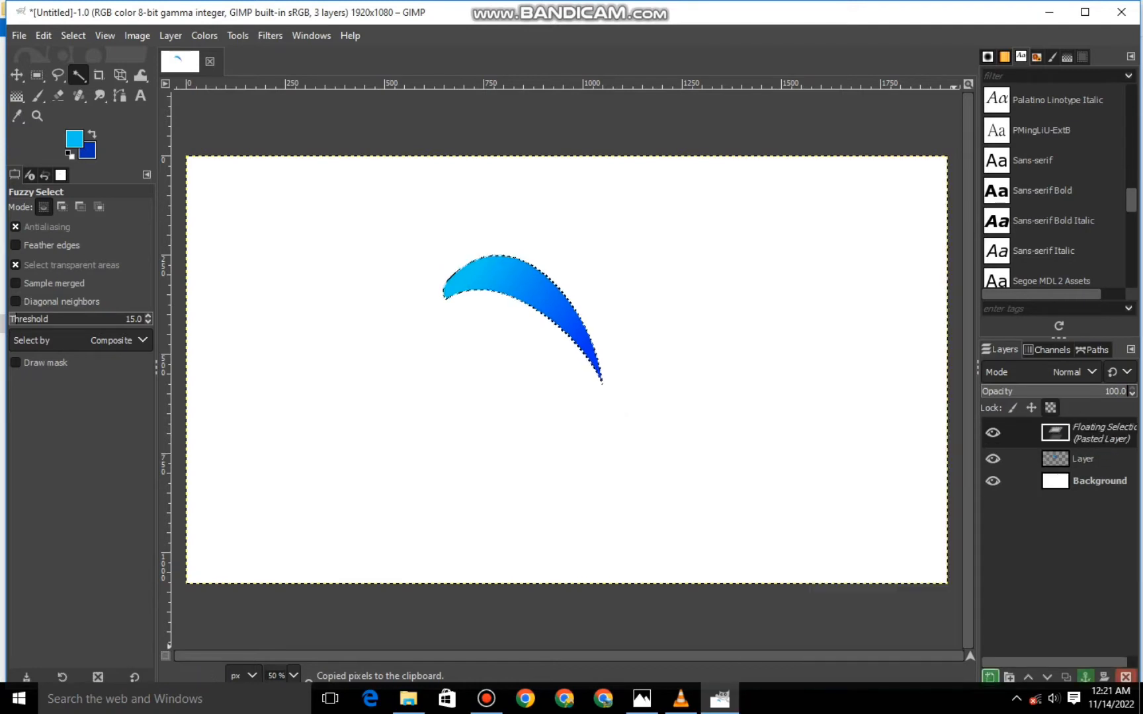
pyautogui.hotkey('ctrl', 'shift', 'n')
# Shift the pasted crescent about 150 px left and 190 px down using the Perspective tool.
pyautogui.hotkey('shift', 'p')
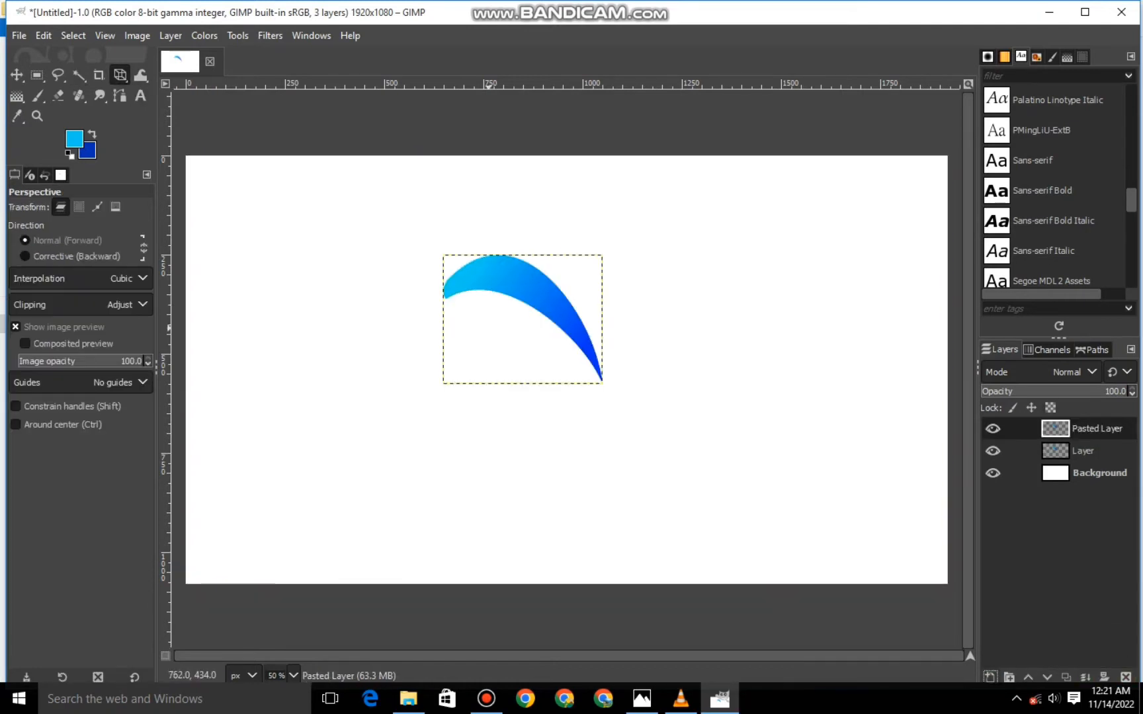
pyautogui.click(523, 319)
pyautogui.moveTo(523, 319); pyautogui.dragTo(464, 394)
pyautogui.press('Return')
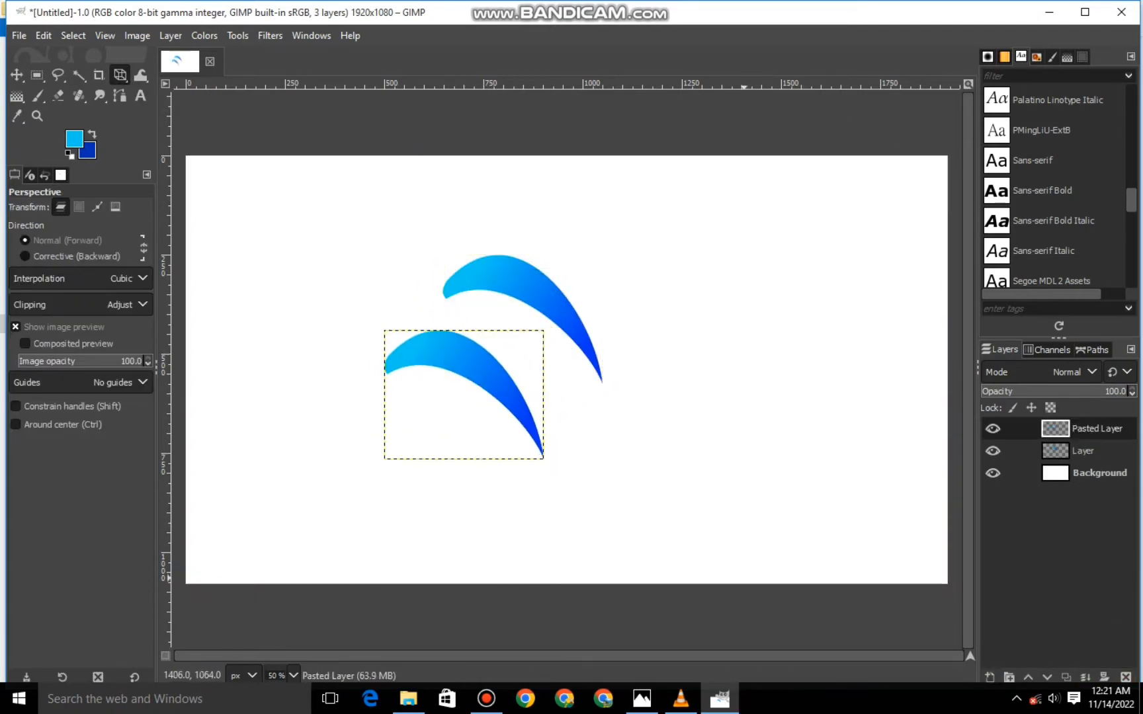
# Apply a perspective transform to the pasted crescent so its blunt end points down and its tip points right, shifted slightly down-left.
pyautogui.moveTo(384, 330); pyautogui.dragTo(360, 392)
pyautogui.moveTo(385, 459); pyautogui.dragTo(502, 497)
pyautogui.moveTo(544, 330); pyautogui.dragTo(456, 281)
pyautogui.moveTo(462, 494); pyautogui.dragTo(468, 501)
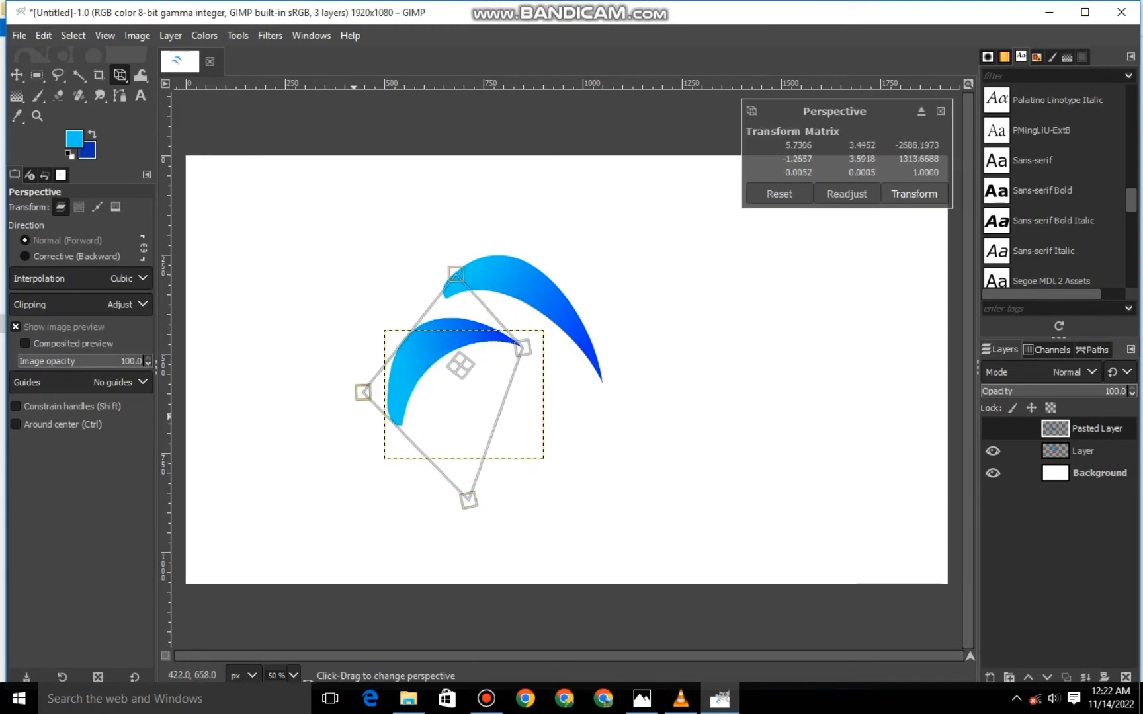
pyautogui.moveTo(363, 392); pyautogui.dragTo(363, 426)
pyautogui.moveTo(468, 501); pyautogui.dragTo(490, 503)
pyautogui.moveTo(529, 354)
pyautogui.mouseDown()
pyautogui.moveTo(530, 340)
pyautogui.moveTo(540, 347)
pyautogui.mouseUp()
pyautogui.moveTo(456, 274); pyautogui.dragTo(441, 285)
pyautogui.moveTo(531, 342); pyautogui.dragTo(534, 337)
pyautogui.moveTo(489, 502); pyautogui.dragTo(498, 478)
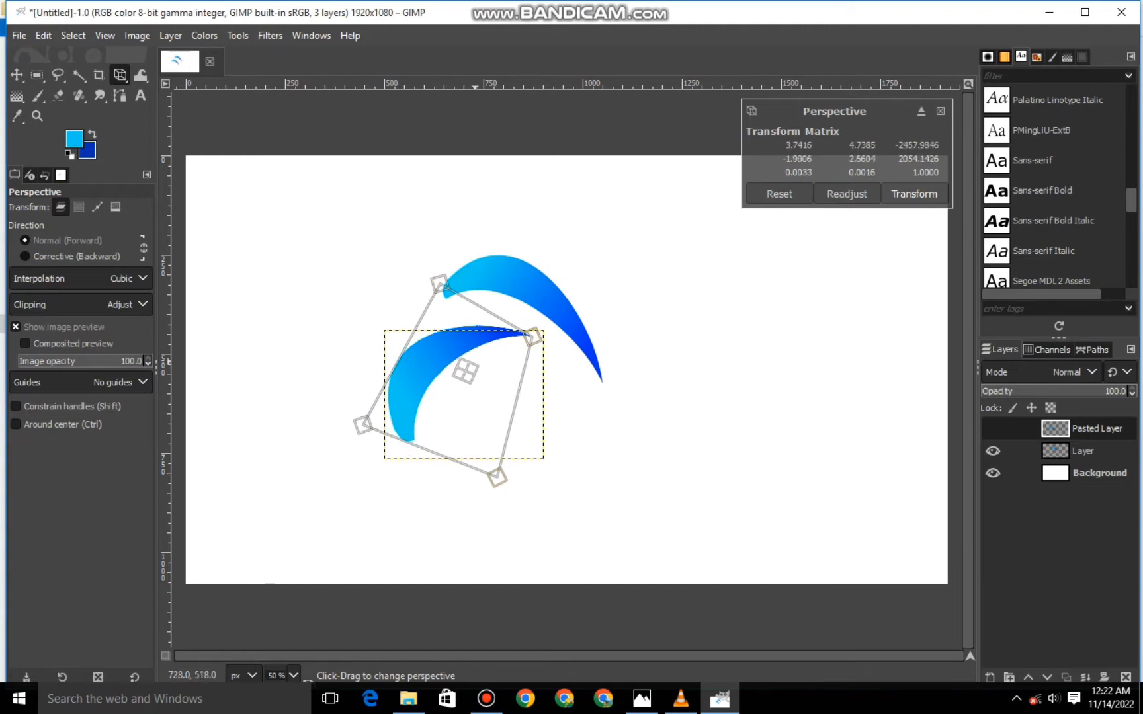
pyautogui.moveTo(466, 371); pyautogui.dragTo(433, 388)
pyautogui.click(903, 192)
# Select the original crescent on the layer named Layer with Fuzzy Select.
pyautogui.click(1083, 451)
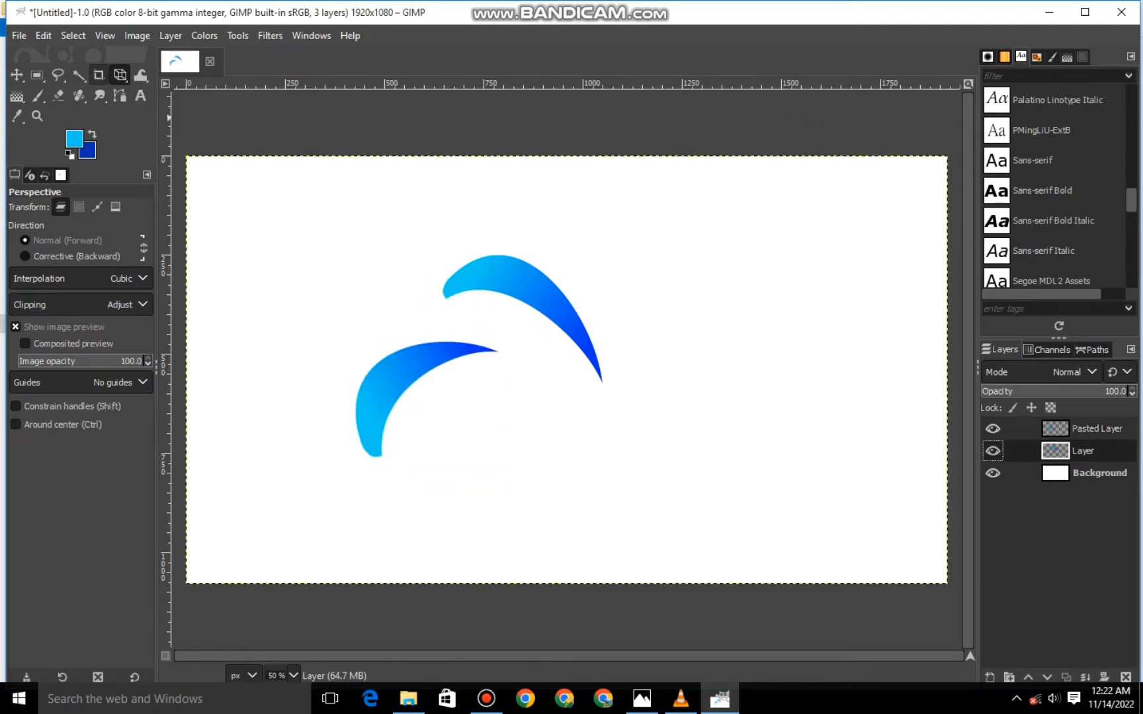
pyautogui.press('u')
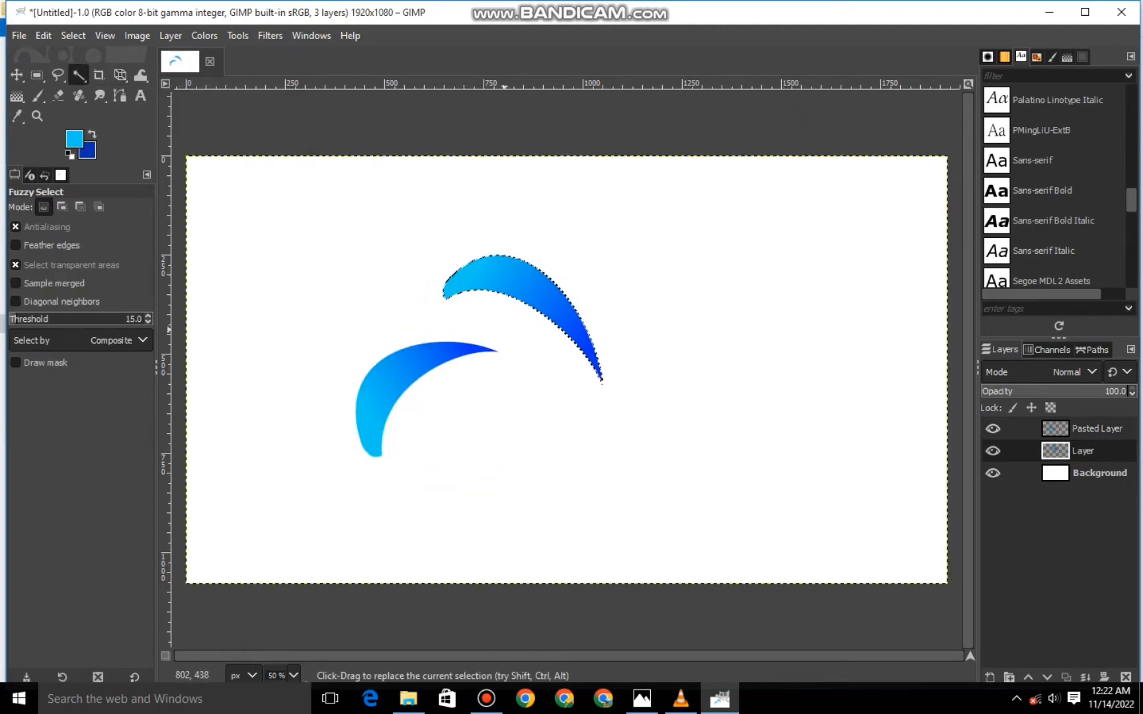
pyautogui.click(476, 276)
# Apply a perspective transform to the selected upper crescent so its tip points straight down, about 80 px lower and farther left.
pyautogui.hotkey('shift', 'p')
pyautogui.click(475, 277)
pyautogui.moveTo(602, 384); pyautogui.dragTo(598, 439)
pyautogui.moveTo(602, 255); pyautogui.dragTo(651, 309)
pyautogui.moveTo(597, 439); pyautogui.dragTo(556, 431)
pyautogui.moveTo(444, 255); pyautogui.dragTo(485, 255)
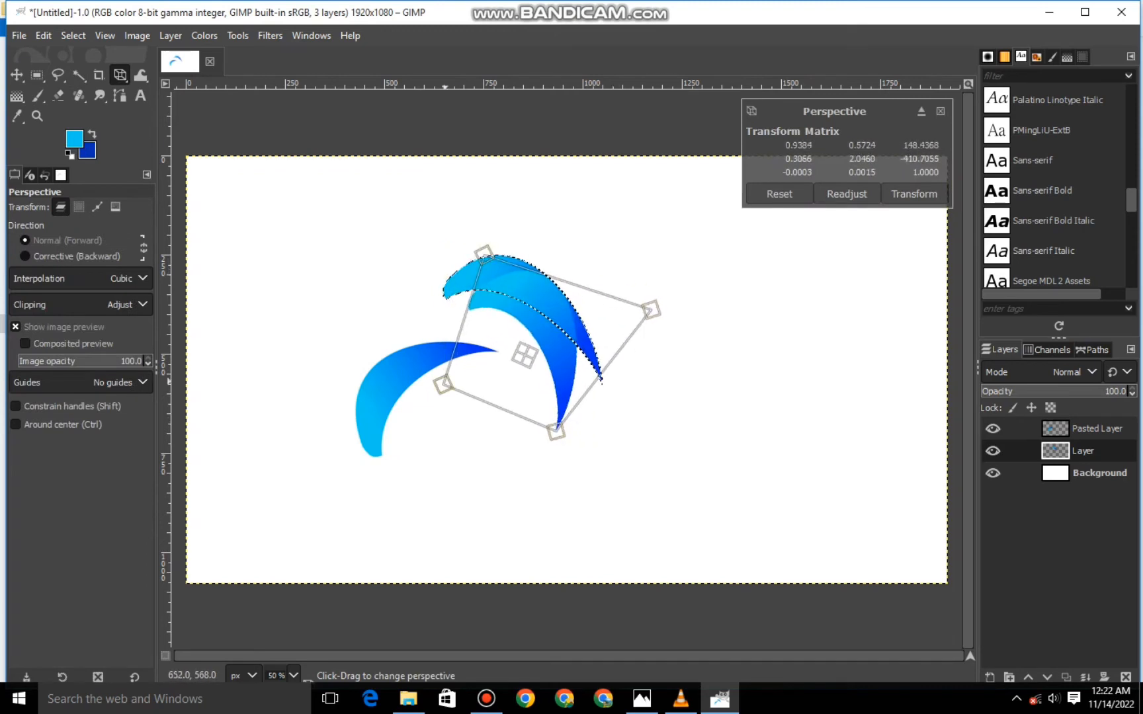
pyautogui.moveTo(444, 385); pyautogui.dragTo(439, 395)
pyautogui.moveTo(656, 303); pyautogui.dragTo(619, 324)
pyautogui.moveTo(557, 431); pyautogui.dragTo(567, 425)
pyautogui.moveTo(439, 396); pyautogui.dragTo(451, 378)
pyautogui.moveTo(484, 253); pyautogui.dragTo(471, 256)
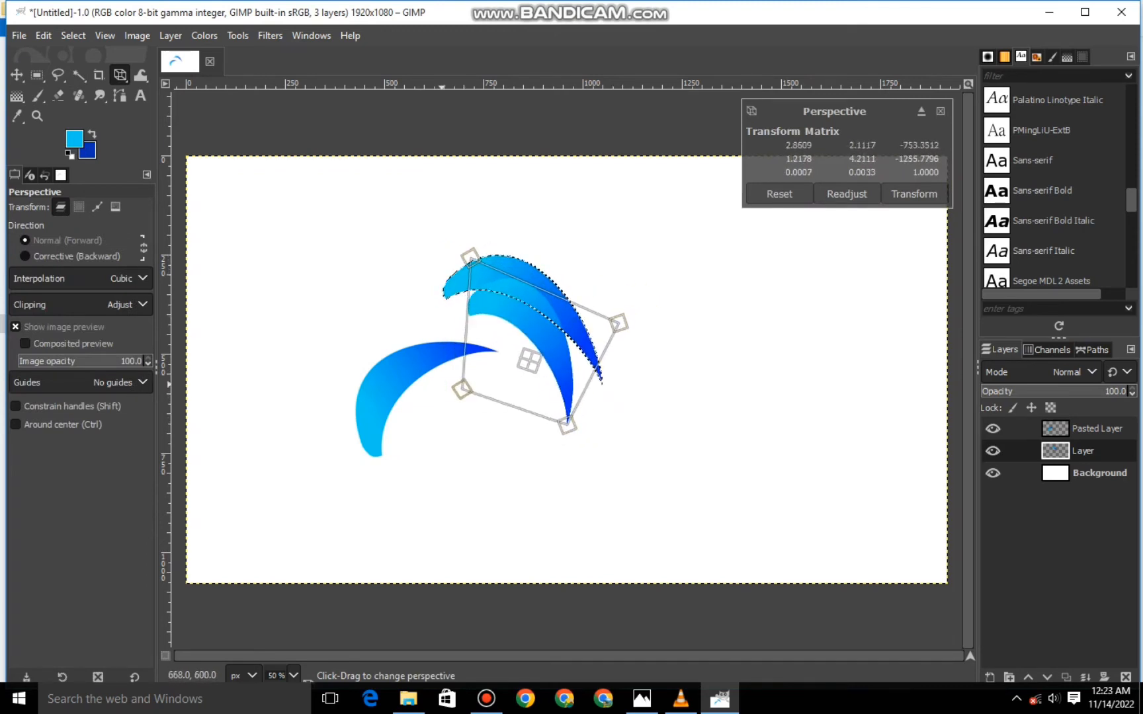
pyautogui.moveTo(567, 424); pyautogui.dragTo(579, 422)
pyautogui.moveTo(619, 324); pyautogui.dragTo(600, 331)
pyautogui.moveTo(462, 389); pyautogui.dragTo(441, 415)
pyautogui.moveTo(471, 257); pyautogui.dragTo(465, 258)
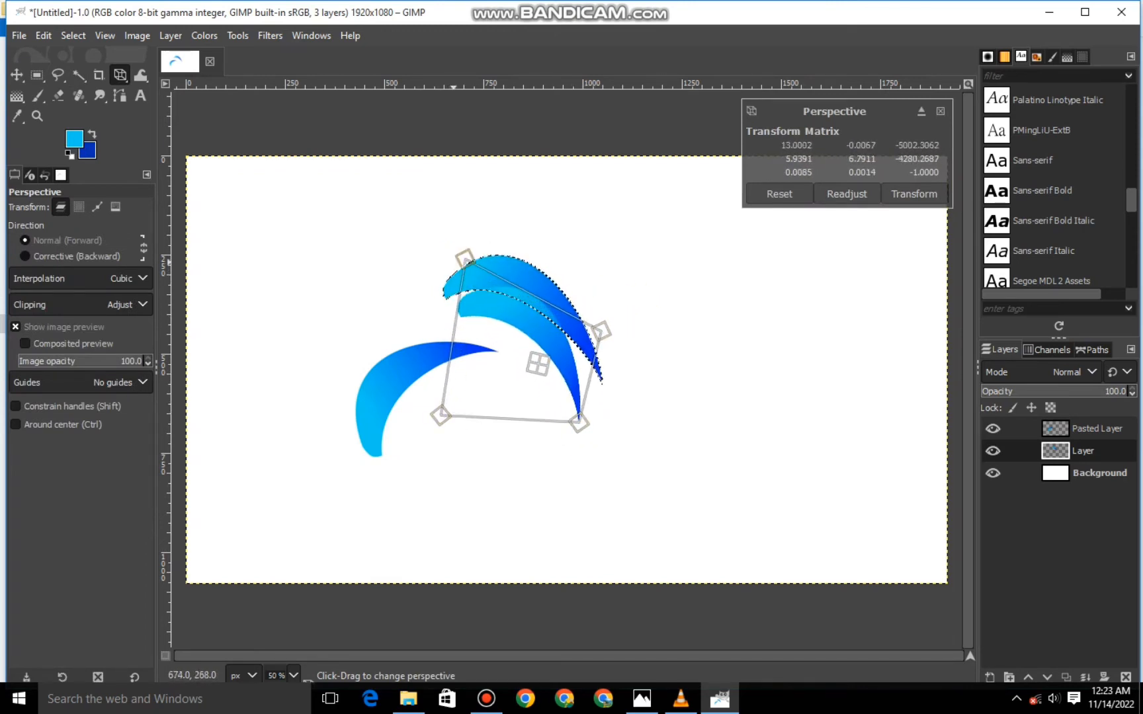
pyautogui.moveTo(601, 331); pyautogui.dragTo(607, 317)
pyautogui.moveTo(465, 258); pyautogui.dragTo(456, 253)
pyautogui.moveTo(608, 317); pyautogui.dragTo(612, 313)
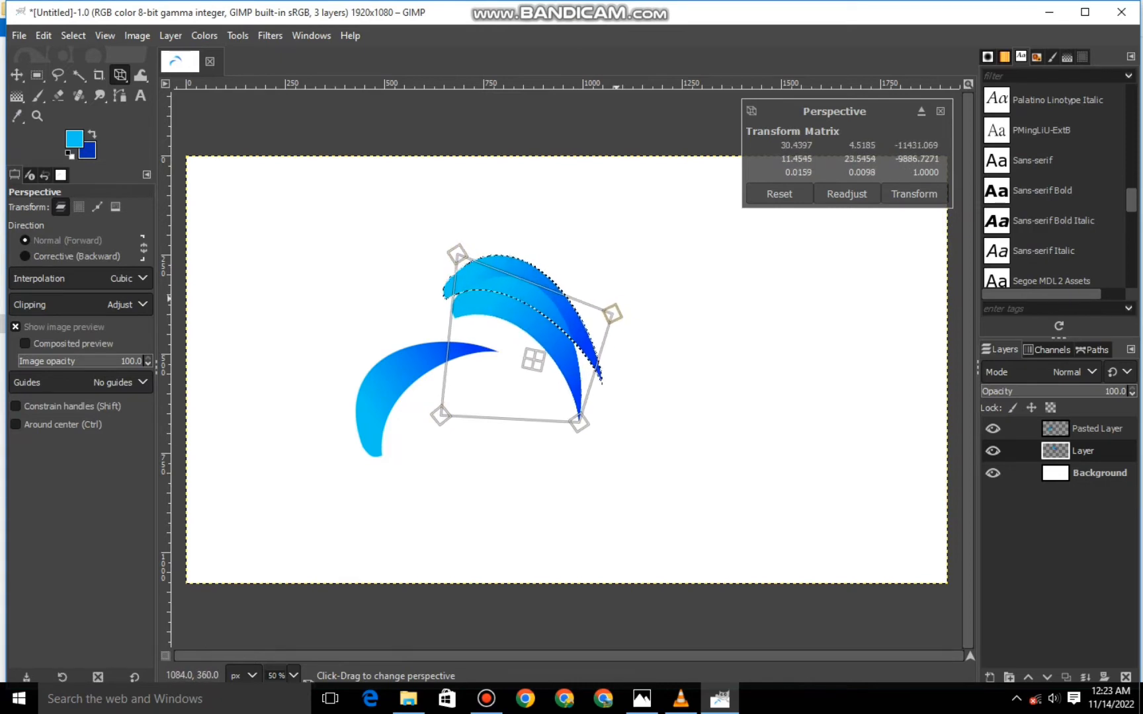
pyautogui.press('Return')
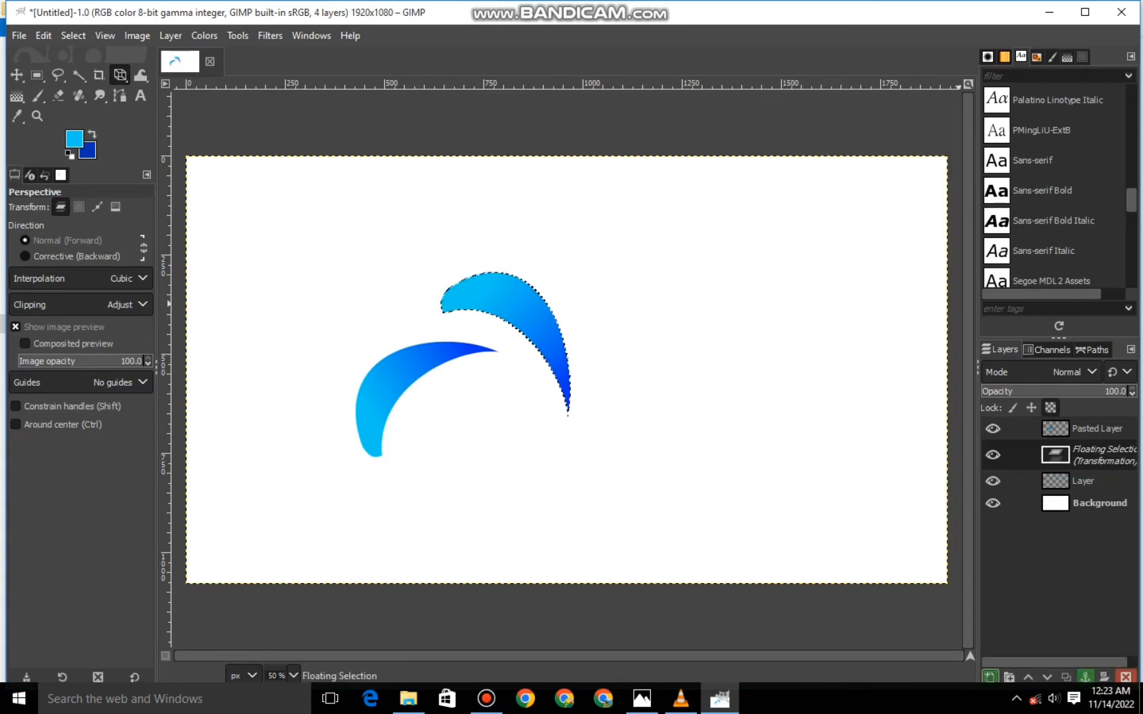
# Convert the floating transformed crescent into its own layer and make Pasted Layer active.
pyautogui.click(1096, 429)
pyautogui.click(1098, 451)
pyautogui.click(1096, 429)
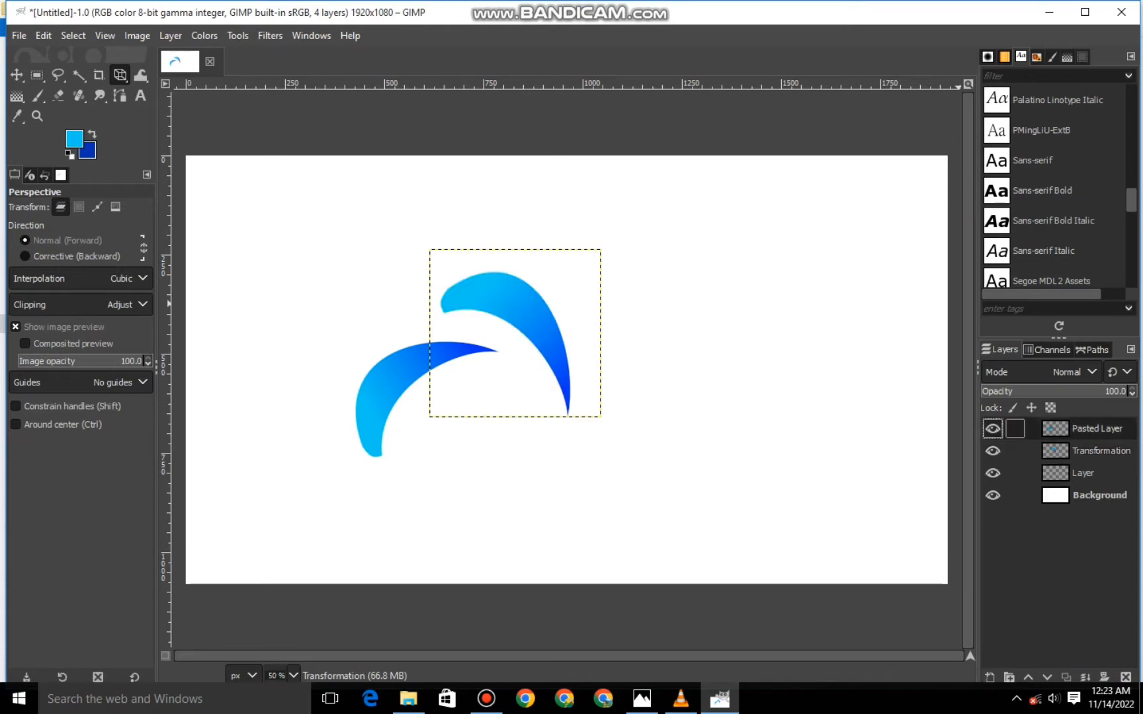
# Copy the crescent on Pasted Layer and paste the copy onto a new layer above it.
pyautogui.moveTo(645, 699)
pyautogui.rightClick(400, 382)
pyautogui.click(549, 288)
pyautogui.rightClick(489, 380)
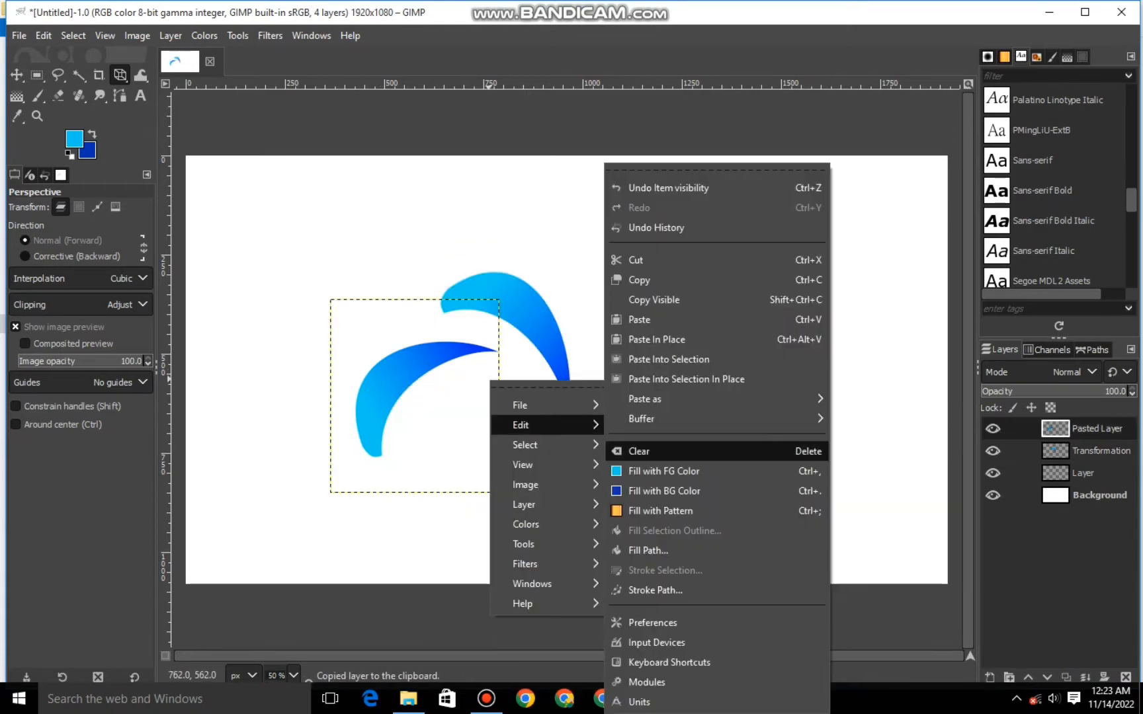
pyautogui.click(640, 320)
pyautogui.click(990, 677)
# Use Perspective to turn the new copy beneath the other two crescents, with its tip pointing up-left and its blunt end on the right.
pyautogui.moveTo(407, 387); pyautogui.dragTo(464, 424)
pyautogui.moveTo(423, 505); pyautogui.dragTo(913, 219)
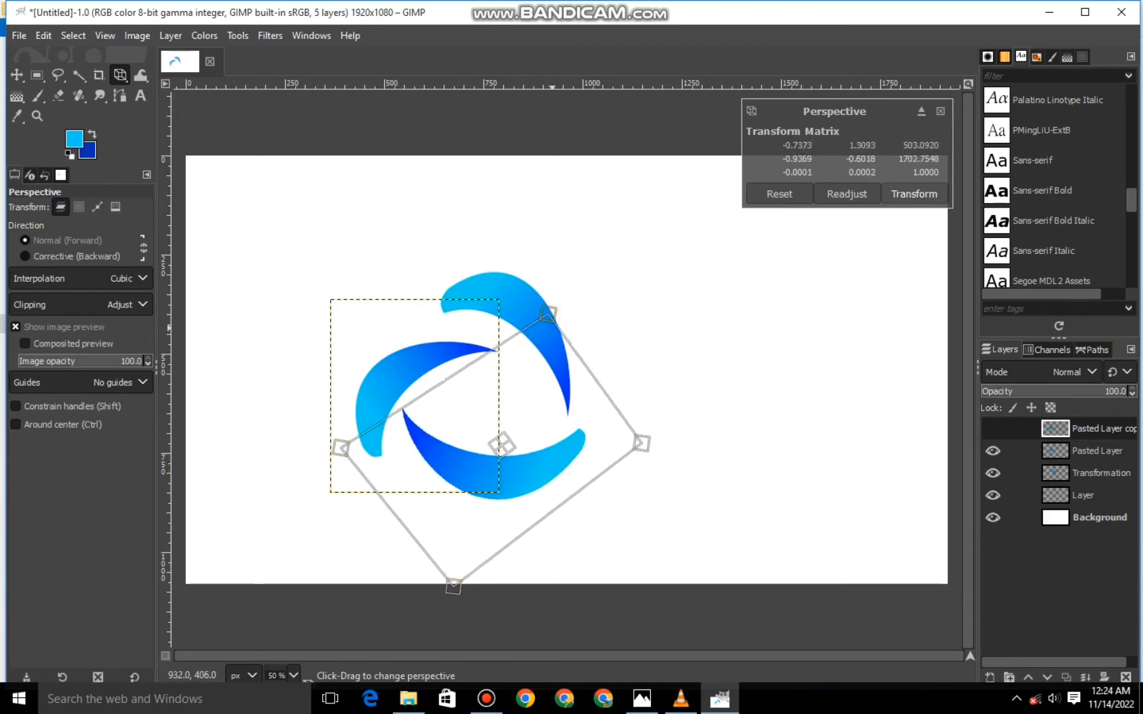
pyautogui.press('Return')
# Shorten the bottom crescent with another perspective transform, moving its tip about 80 px right and slightly down.
pyautogui.moveTo(641, 585); pyautogui.dragTo(677, 551)
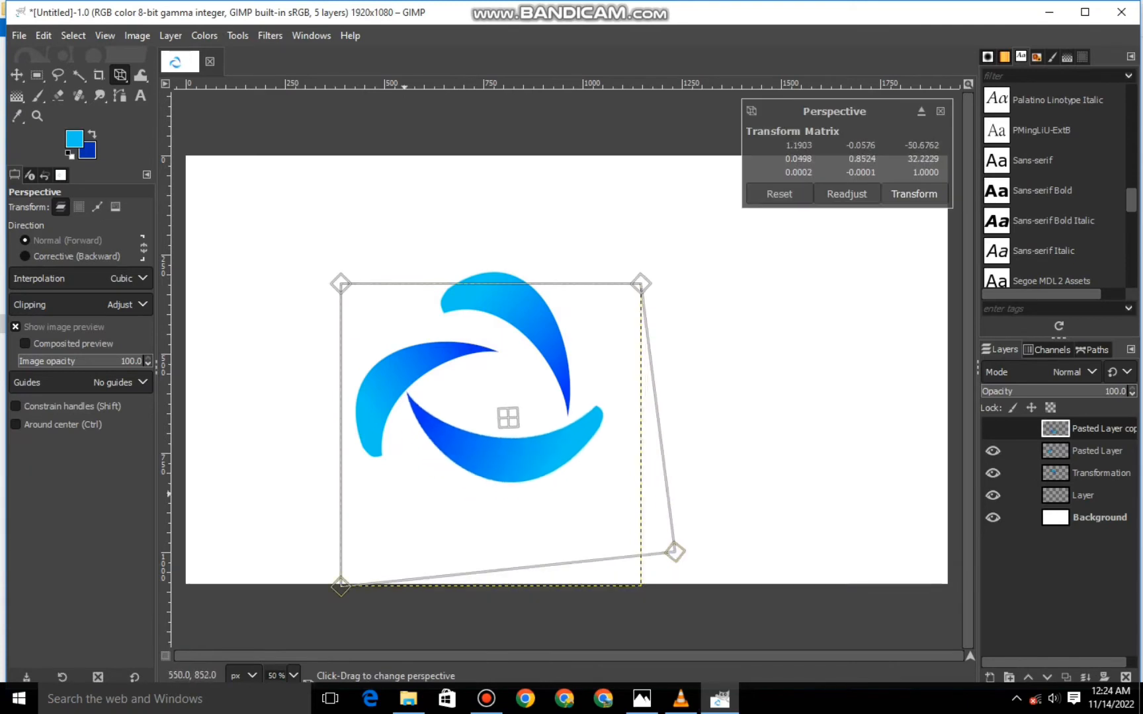
pyautogui.moveTo(341, 586); pyautogui.dragTo(301, 633)
pyautogui.moveTo(341, 284); pyautogui.dragTo(385, 334)
pyautogui.moveTo(641, 284); pyautogui.dragTo(643, 276)
pyautogui.moveTo(676, 551); pyautogui.dragTo(693, 589)
pyautogui.moveTo(643, 276); pyautogui.dragTo(633, 274)
pyautogui.moveTo(301, 634); pyautogui.dragTo(427, 562)
pyautogui.moveTo(633, 274); pyautogui.dragTo(616, 254)
pyautogui.press('Return')
# Reshape the left crescent on Pasted Layer with Perspective, shifting its blunt end toward the bottom crescent's tip and narrowing the whole shape.
pyautogui.click(1097, 451)
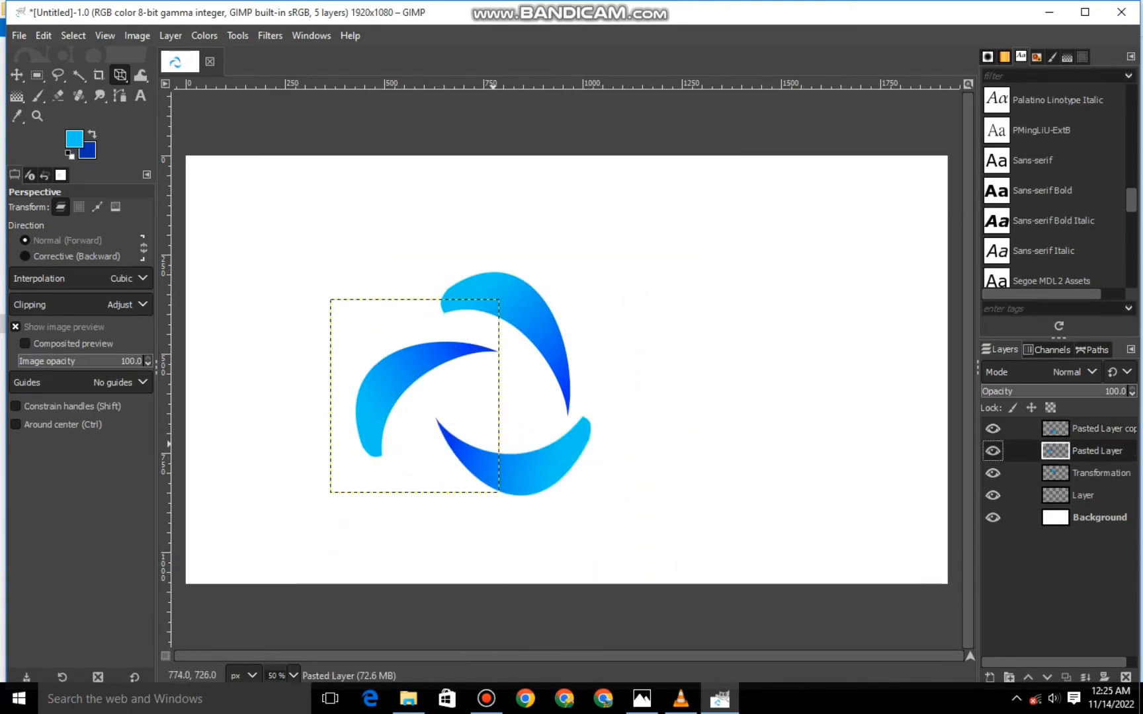
pyautogui.moveTo(499, 491); pyautogui.dragTo(522, 500)
pyautogui.moveTo(331, 491); pyautogui.dragTo(381, 493)
pyautogui.moveTo(499, 299); pyautogui.dragTo(495, 260)
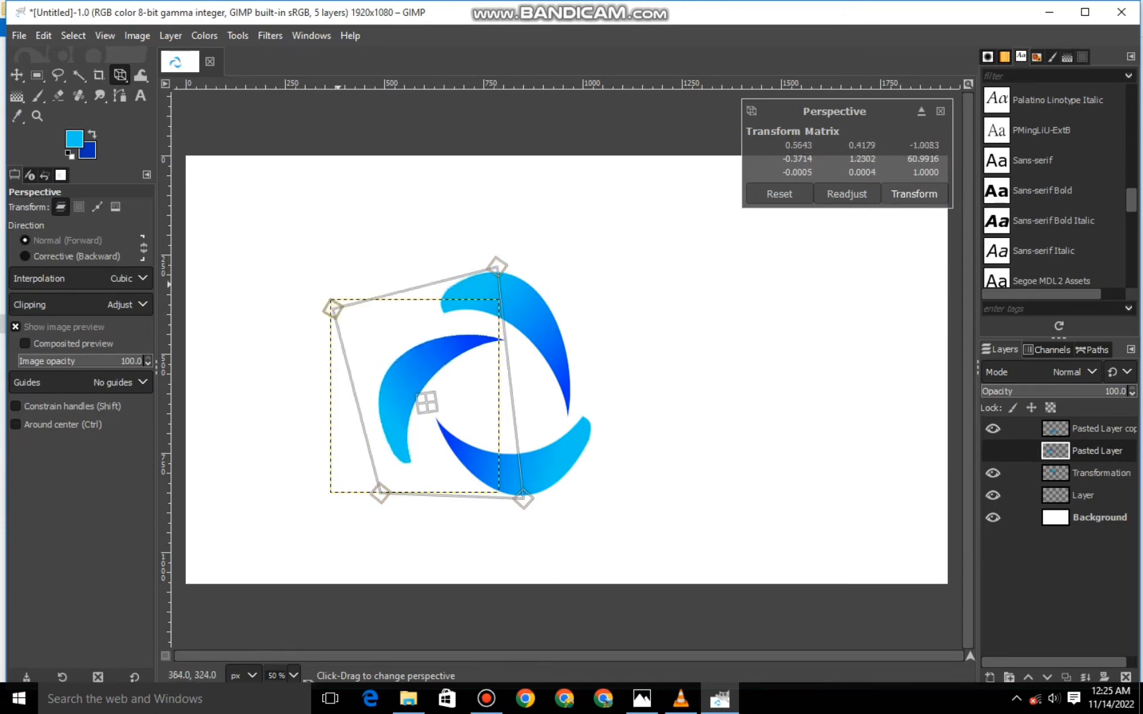
pyautogui.moveTo(331, 299); pyautogui.dragTo(281, 365)
pyautogui.moveTo(495, 260); pyautogui.dragTo(487, 236)
pyautogui.moveTo(523, 499); pyautogui.dragTo(518, 482)
pyautogui.moveTo(289, 358); pyautogui.dragTo(306, 358)
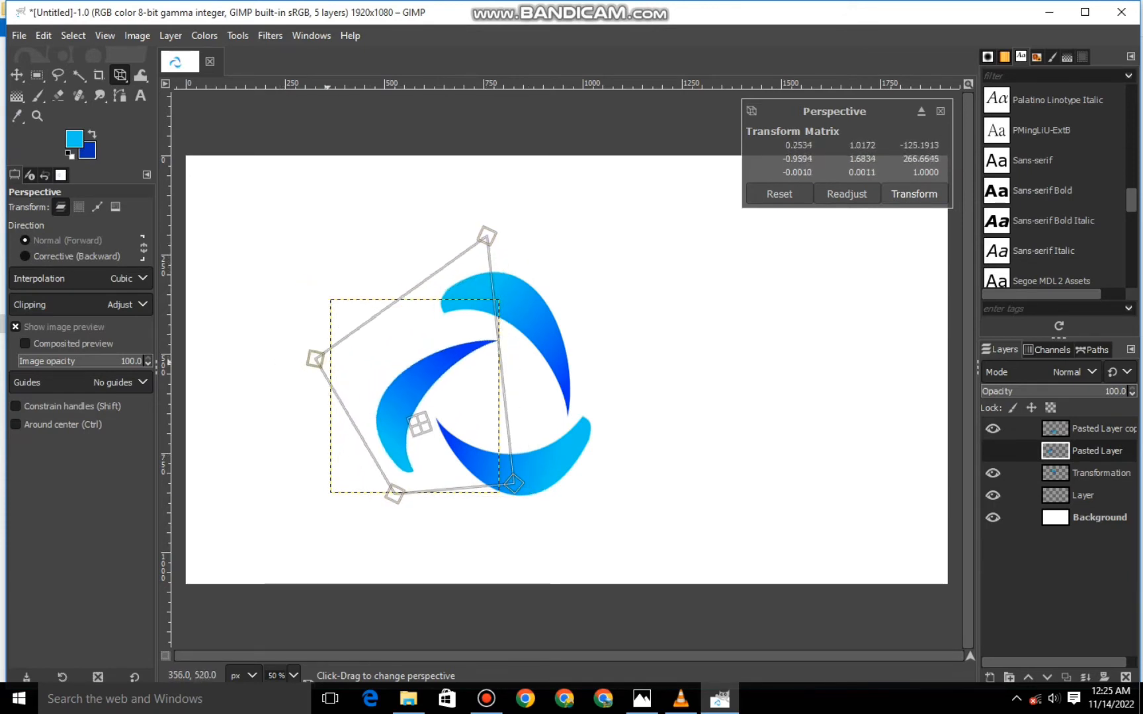
pyautogui.moveTo(380, 493); pyautogui.dragTo(395, 493)
pyautogui.moveTo(486, 236); pyautogui.dragTo(474, 254)
pyautogui.moveTo(514, 483); pyautogui.dragTo(523, 479)
pyautogui.moveTo(395, 493); pyautogui.dragTo(408, 489)
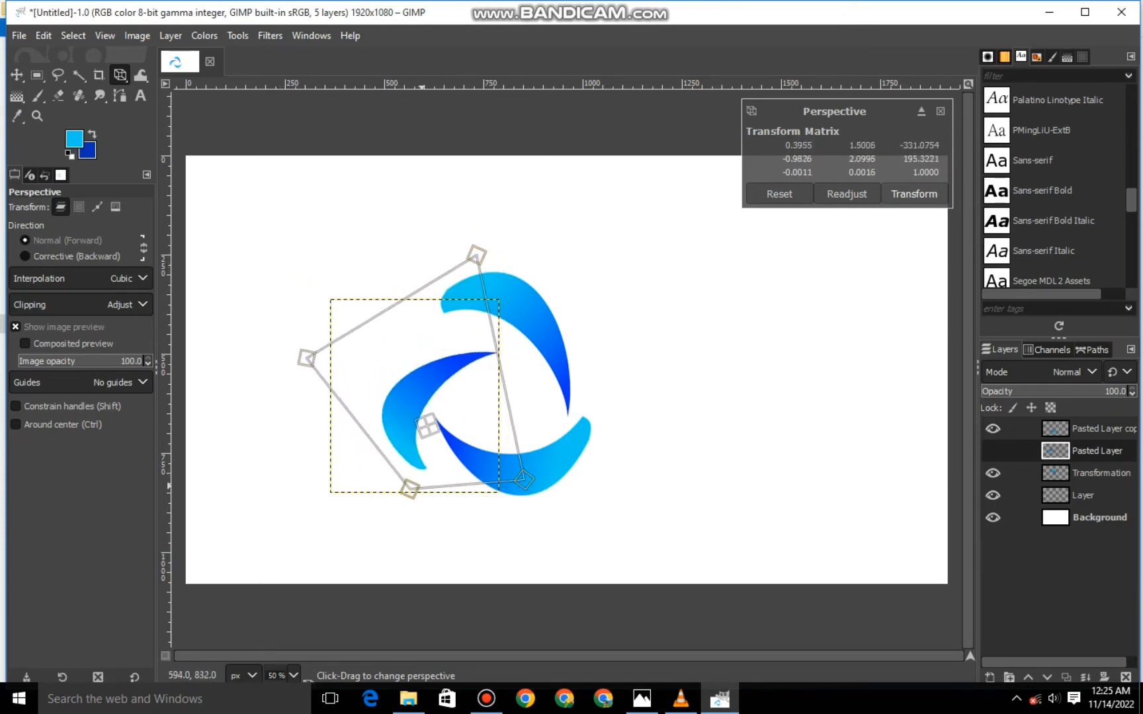
pyautogui.moveTo(477, 255); pyautogui.dragTo(478, 242)
pyautogui.moveTo(306, 358)
pyautogui.mouseDown()
pyautogui.moveTo(313, 348)
pyautogui.moveTo(304, 362)
pyautogui.mouseUp()
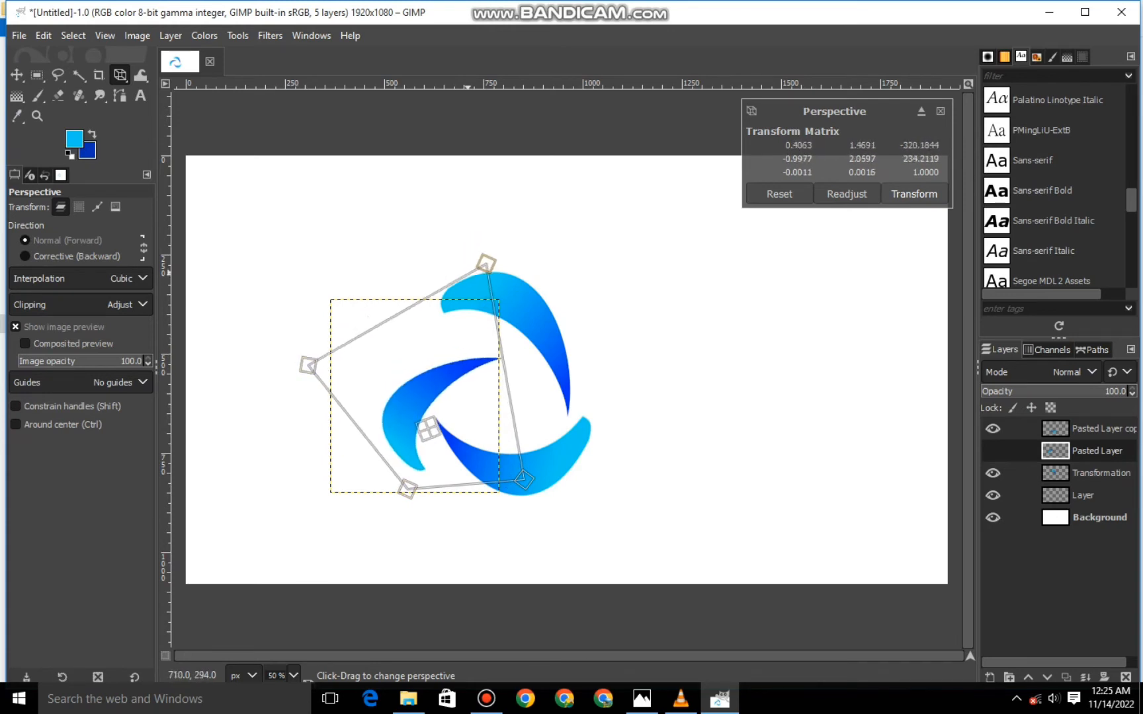
pyautogui.moveTo(478, 241); pyautogui.dragTo(487, 219)
pyautogui.moveTo(524, 479); pyautogui.dragTo(544, 468)
pyautogui.moveTo(407, 489); pyautogui.dragTo(417, 490)
pyautogui.moveTo(303, 362); pyautogui.dragTo(308, 365)
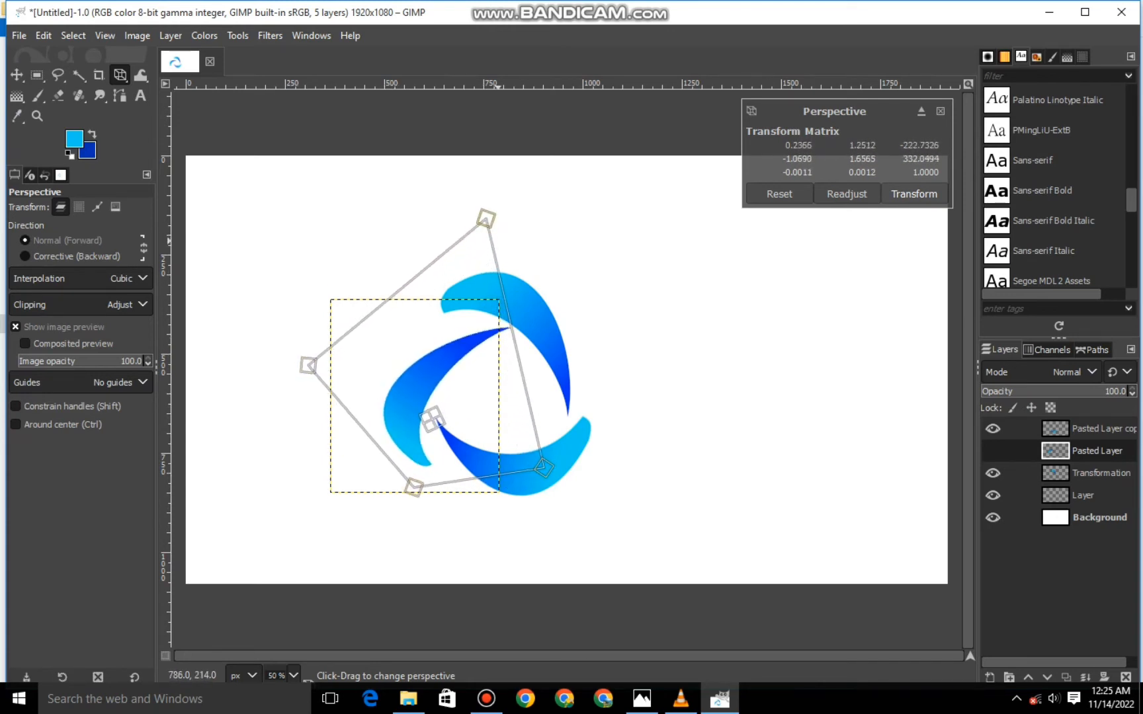
pyautogui.press('Return')
# Reshape the upper crescent on the Transformation layer with Perspective, making it narrower with its tip pointing down-left just above the bottom crescent.
pyautogui.click(1098, 473)
pyautogui.click(993, 473)
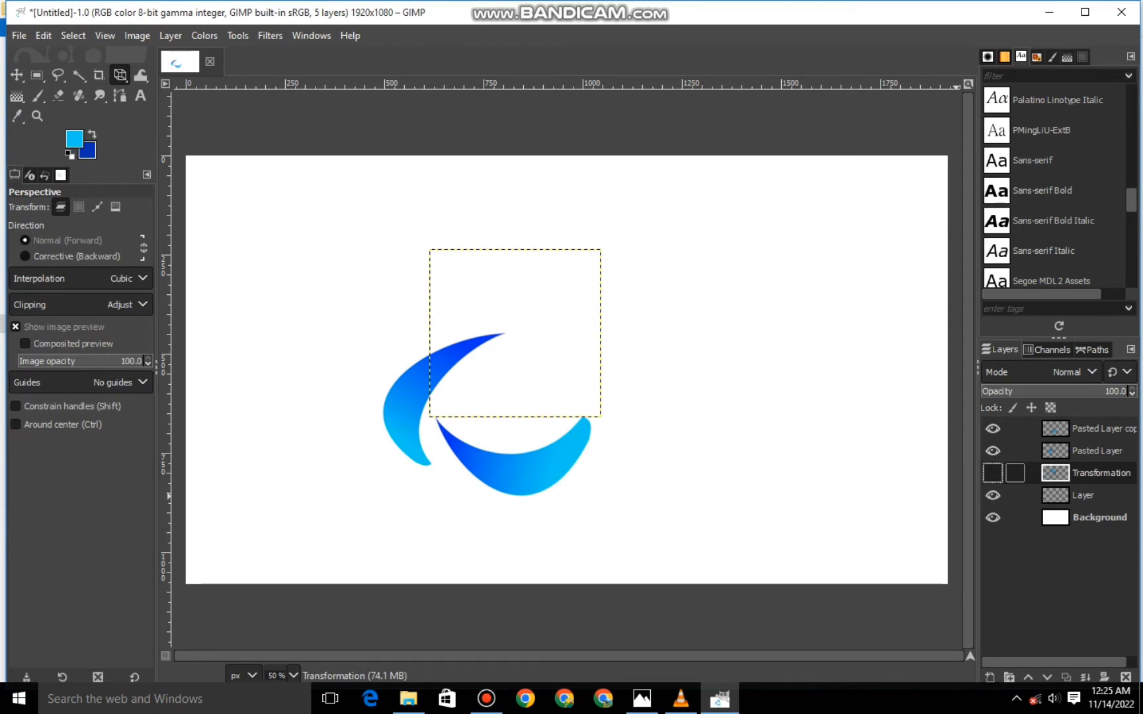
pyautogui.click(592, 410)
pyautogui.moveTo(601, 415); pyautogui.dragTo(566, 415)
pyautogui.moveTo(601, 250); pyautogui.dragTo(650, 235)
pyautogui.moveTo(430, 416); pyautogui.dragTo(451, 393)
pyautogui.moveTo(430, 250); pyautogui.dragTo(475, 242)
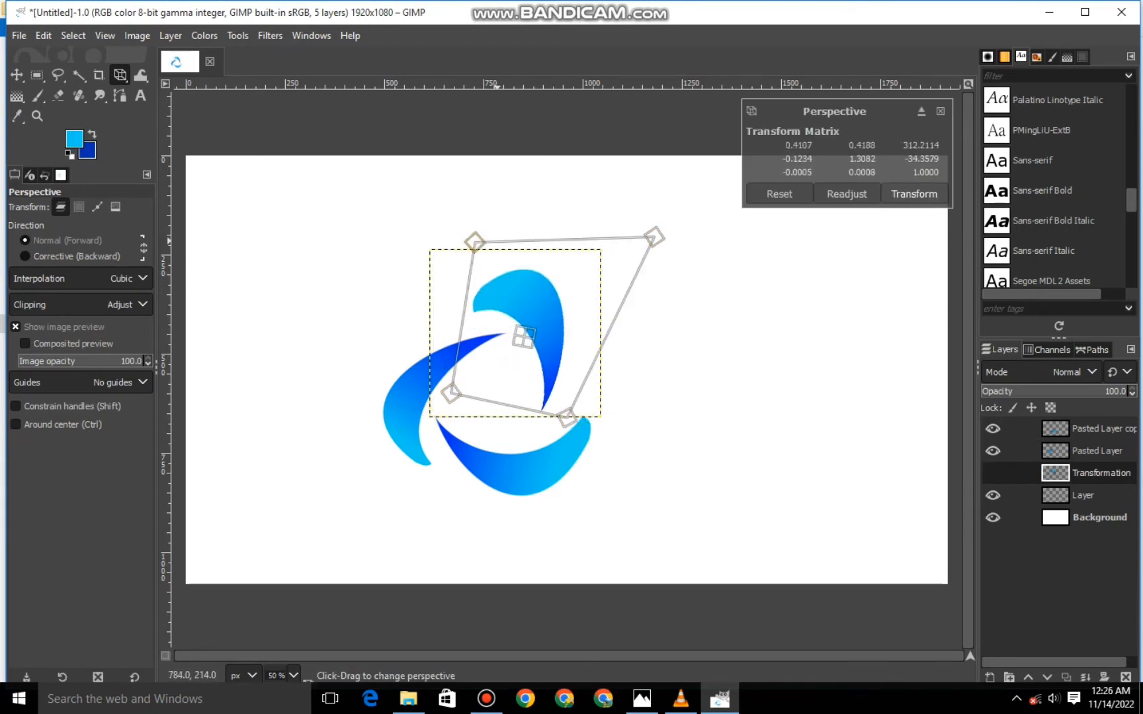
pyautogui.moveTo(654, 237); pyautogui.dragTo(677, 263)
pyautogui.moveTo(566, 417); pyautogui.dragTo(574, 436)
pyautogui.moveTo(471, 247); pyautogui.dragTo(481, 229)
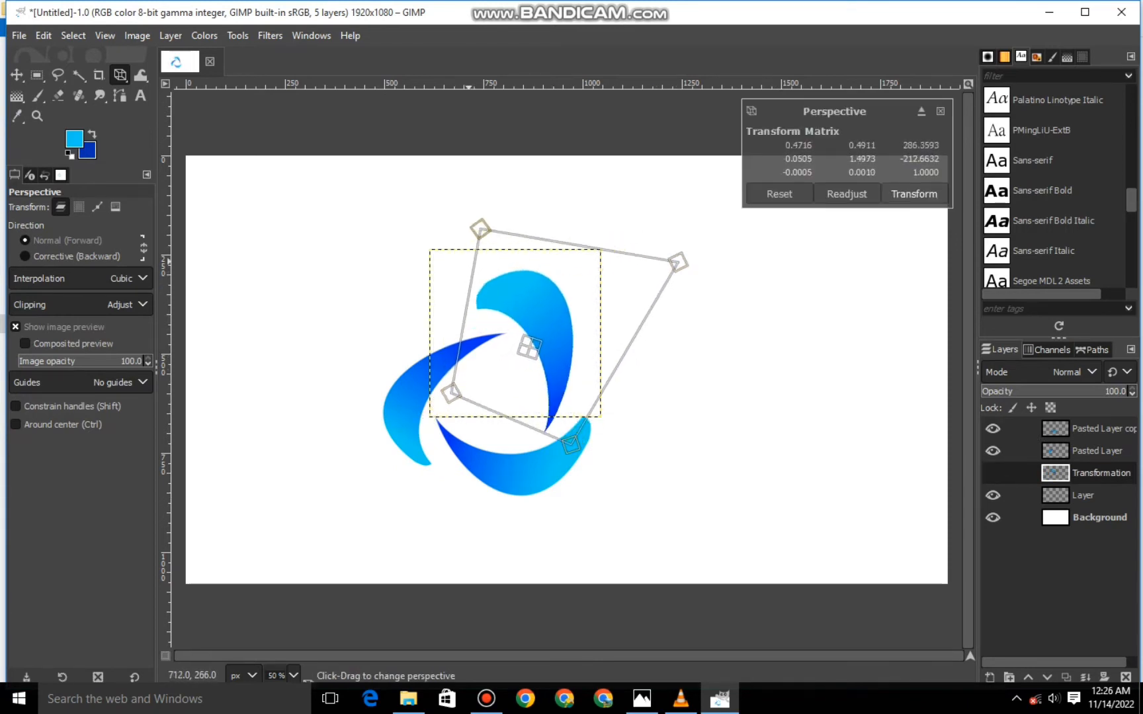
pyautogui.moveTo(676, 263); pyautogui.dragTo(653, 284)
pyautogui.moveTo(481, 228); pyautogui.dragTo(475, 242)
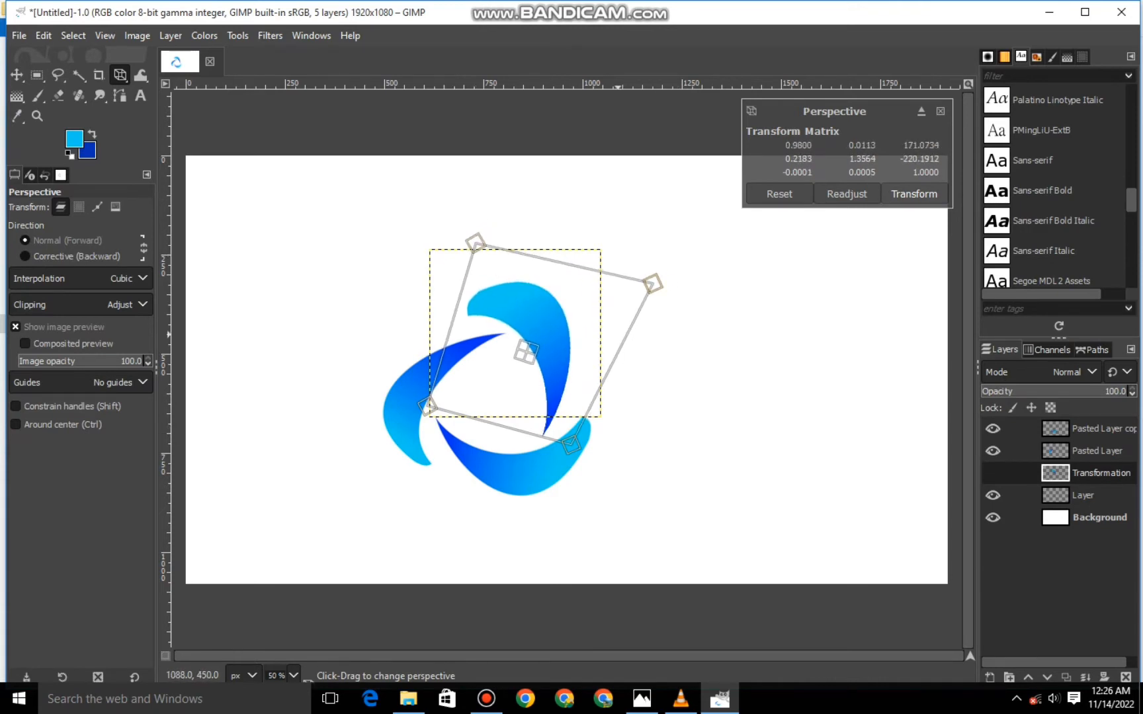
pyautogui.moveTo(618, 334); pyautogui.dragTo(633, 341)
pyautogui.moveTo(474, 273)
pyautogui.mouseDown()
pyautogui.moveTo(472, 263)
pyautogui.moveTo(459, 276)
pyautogui.mouseUp()
pyautogui.moveTo(424, 397); pyautogui.dragTo(442, 384)
pyautogui.moveTo(627, 306); pyautogui.dragTo(580, 306)
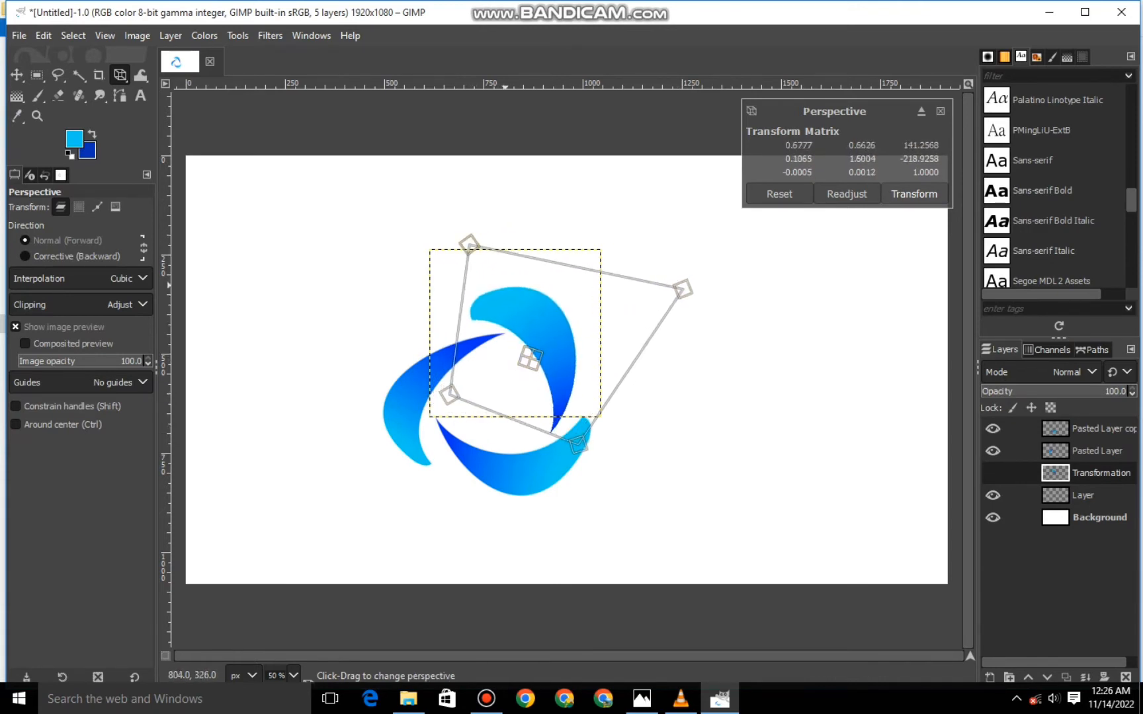
pyautogui.moveTo(682, 290); pyautogui.dragTo(688, 268)
pyautogui.moveTo(450, 395); pyautogui.dragTo(438, 397)
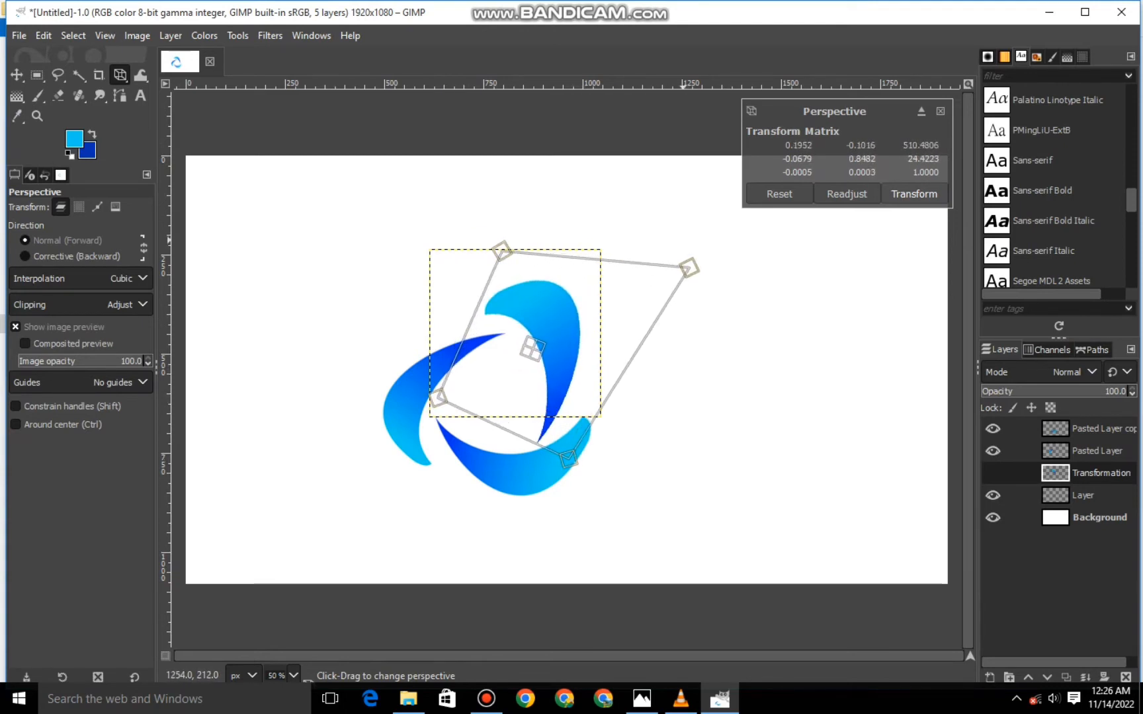
pyautogui.moveTo(689, 267); pyautogui.dragTo(657, 269)
pyautogui.press('Return')
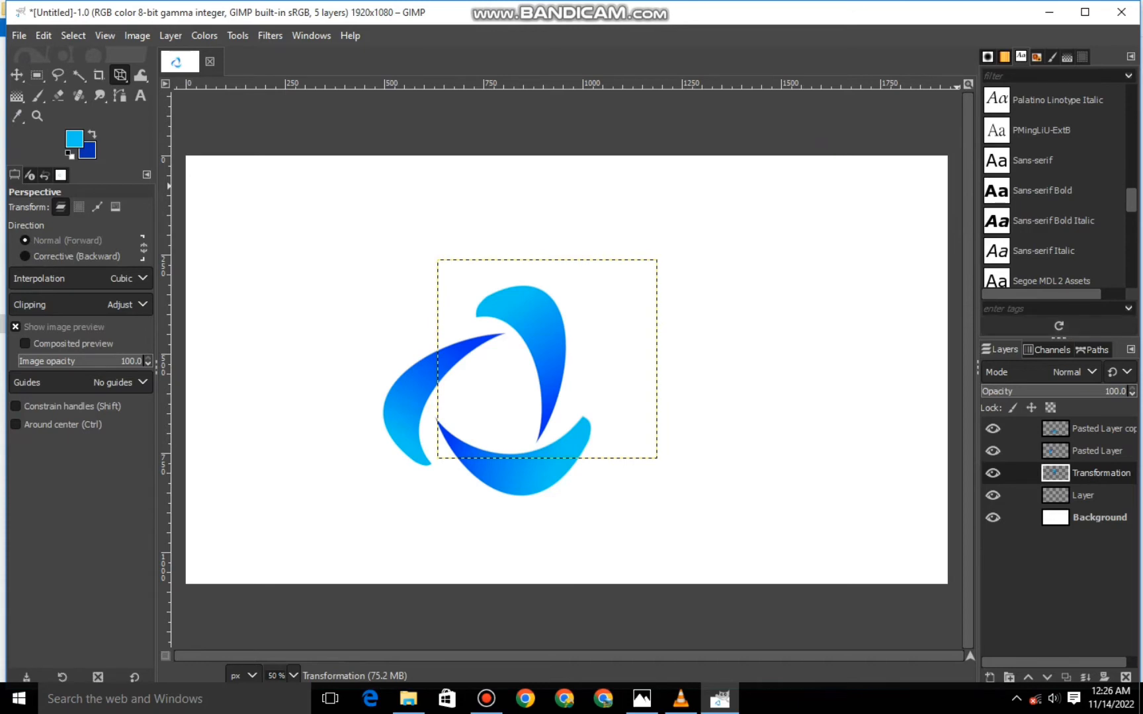
# Refine the Transformation layer's crescent with another perspective transform, lowering its rounded top and bulging its outer curve to the right.
pyautogui.click(1085, 517)
pyautogui.click(1097, 451)
pyautogui.click(1101, 473)
pyautogui.moveTo(657, 459); pyautogui.dragTo(665, 459)
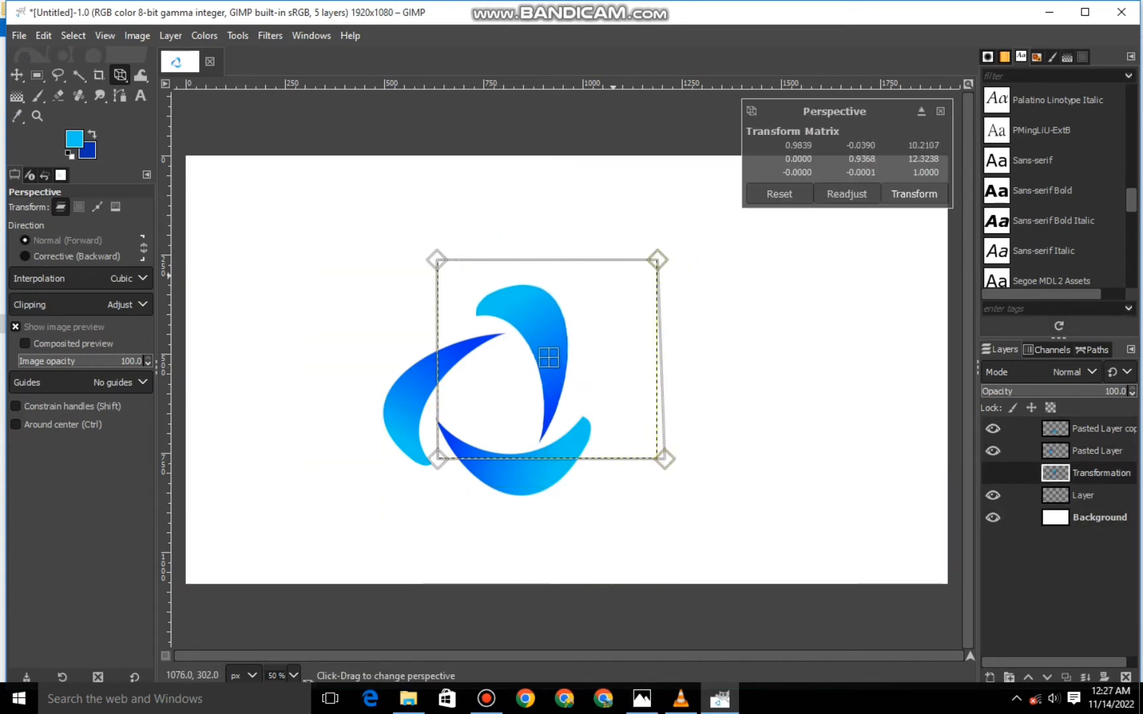
pyautogui.moveTo(657, 260); pyautogui.dragTo(671, 259)
pyautogui.moveTo(437, 458); pyautogui.dragTo(409, 446)
pyautogui.moveTo(671, 258); pyautogui.dragTo(705, 264)
pyautogui.moveTo(664, 459); pyautogui.dragTo(687, 478)
pyautogui.moveTo(437, 259); pyautogui.dragTo(467, 263)
pyautogui.moveTo(704, 264); pyautogui.dragTo(663, 274)
pyautogui.moveTo(467, 263); pyautogui.dragTo(452, 271)
pyautogui.moveTo(664, 274); pyautogui.dragTo(687, 289)
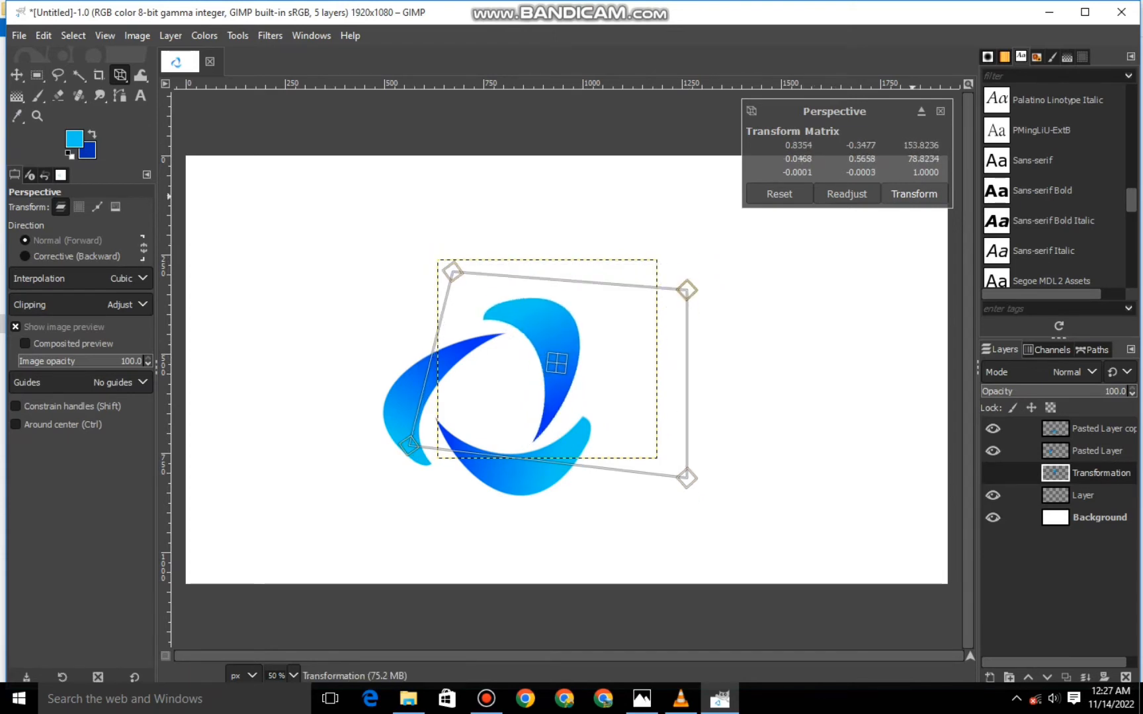
pyautogui.moveTo(687, 478); pyautogui.dragTo(694, 477)
pyautogui.moveTo(452, 271); pyautogui.dragTo(440, 273)
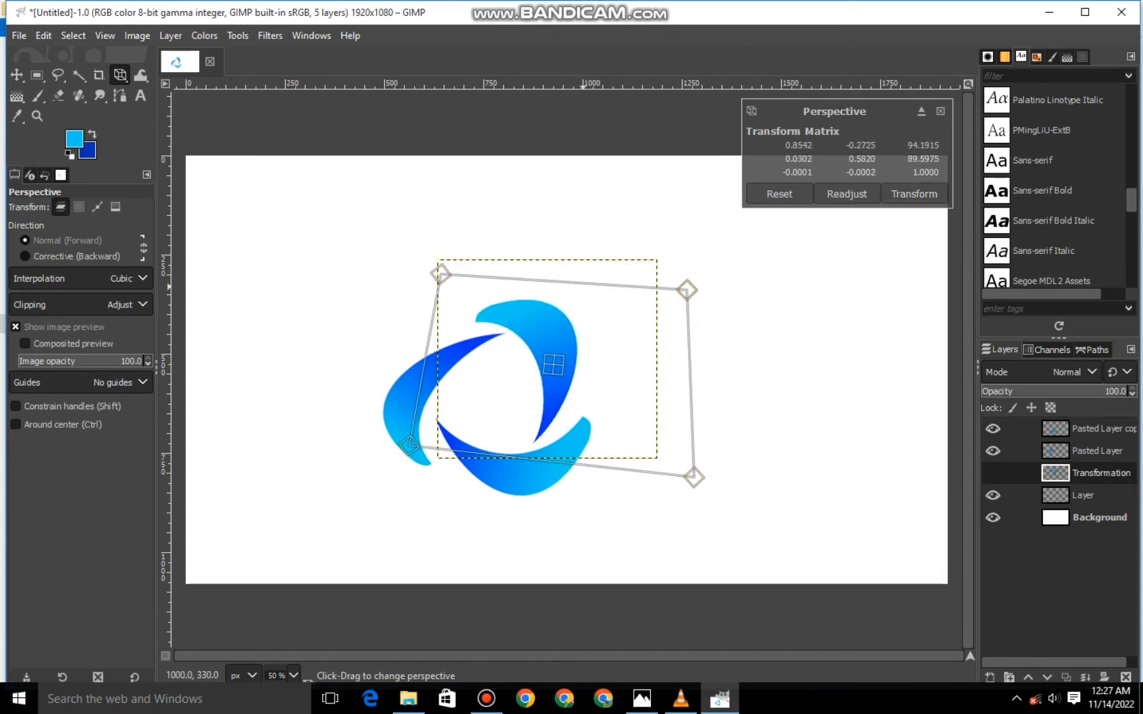
pyautogui.click(915, 193)
# Adjust the left crescent on Pasted Layer with Perspective, moving its tip and blunt end slightly right to even the gaps.
pyautogui.click(1097, 451)
pyautogui.moveTo(336, 463); pyautogui.dragTo(332, 468)
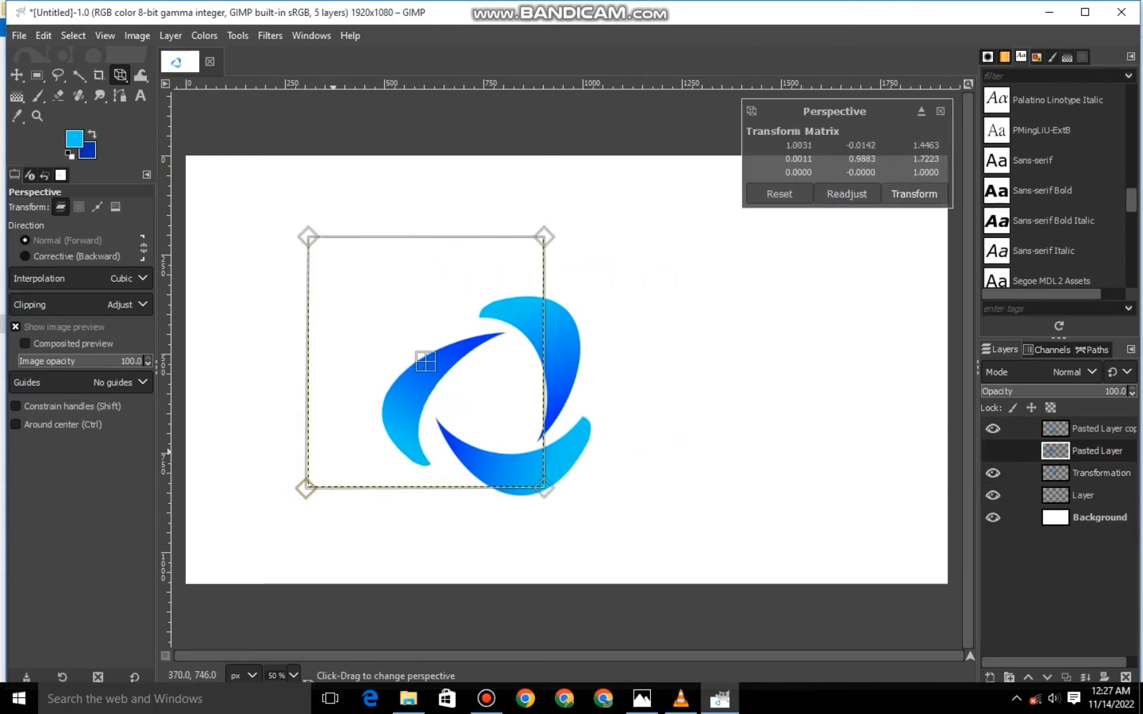
pyautogui.moveTo(544, 488); pyautogui.dragTo(553, 487)
pyautogui.moveTo(544, 236); pyautogui.dragTo(543, 261)
pyautogui.moveTo(307, 236); pyautogui.dragTo(294, 205)
pyautogui.moveTo(305, 488); pyautogui.dragTo(330, 448)
pyautogui.moveTo(430, 356); pyautogui.dragTo(433, 364)
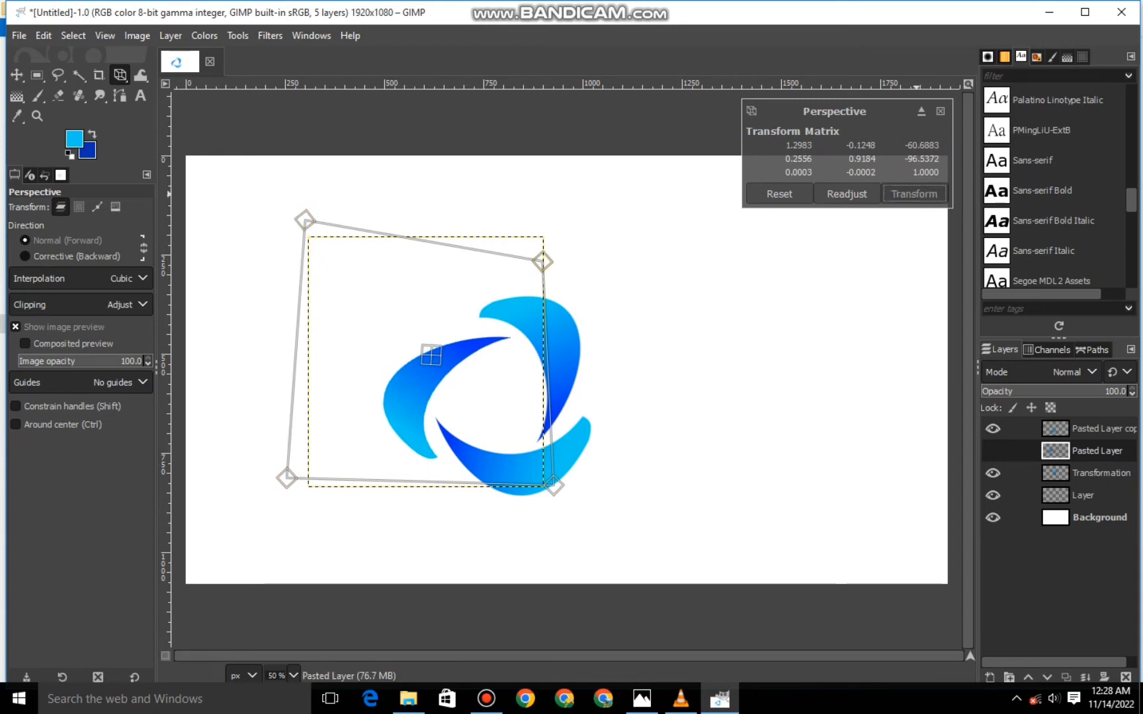
pyautogui.click(914, 193)
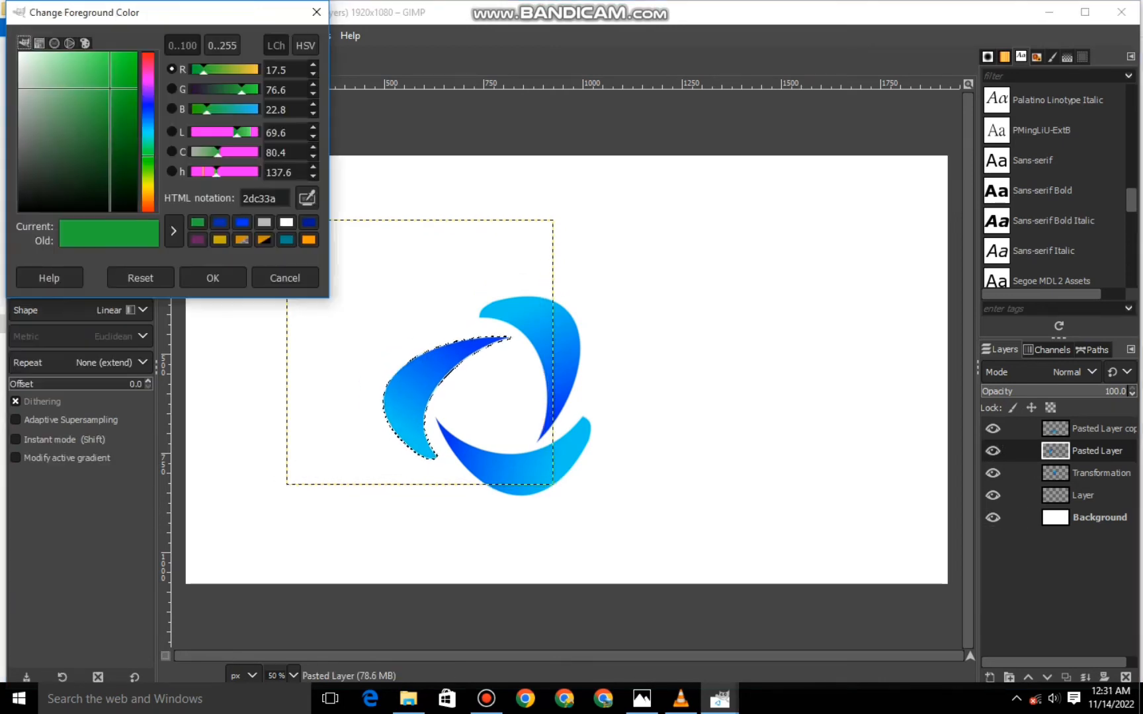
# Set the foreground to a lighter green and fill the selected left crescent with a green linear gradient, light tip to dark blunt end.
pyautogui.moveTo(79, 99); pyautogui.dragTo(76, 106)
pyautogui.click(219, 276)
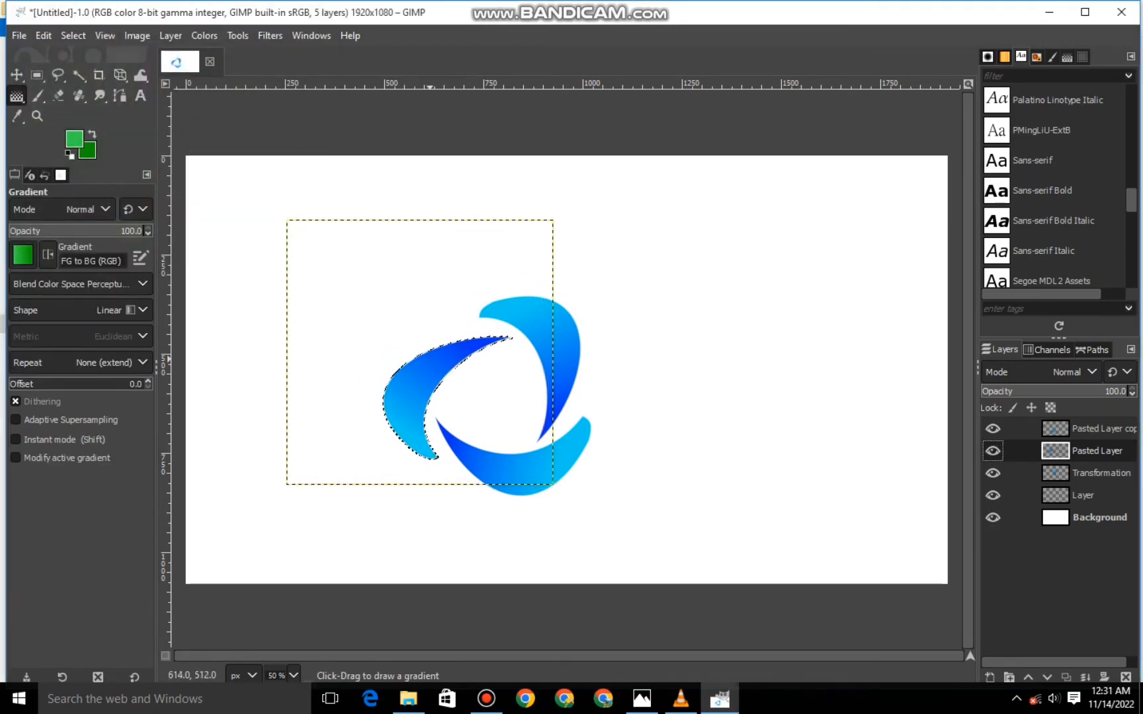
pyautogui.moveTo(431, 359); pyautogui.dragTo(400, 422)
pyautogui.click(453, 347)
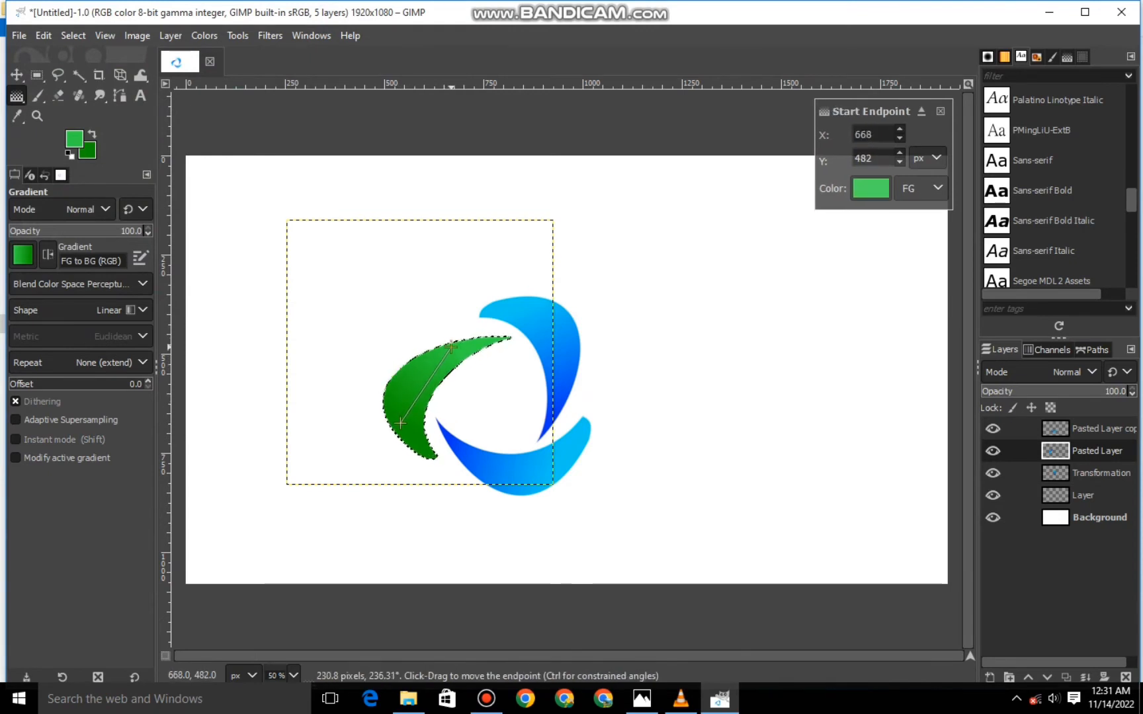
pyautogui.click(17, 74)
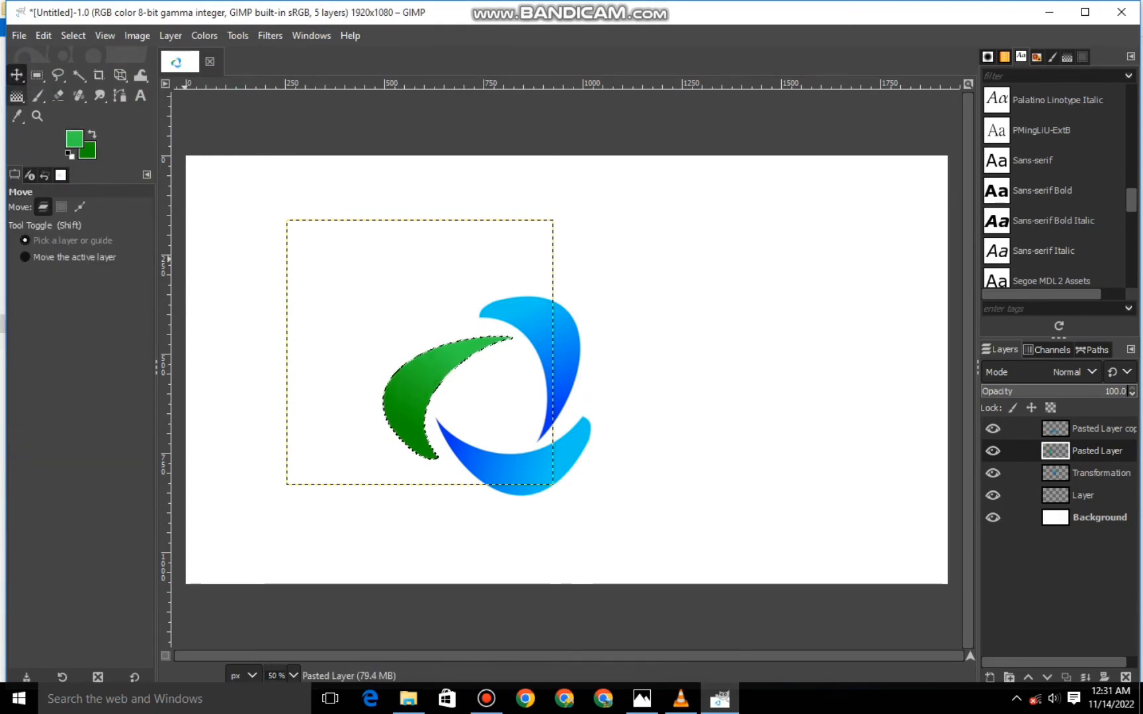
# Redraw the left crescent's gradient from light green at the blunt end to dark green at the tip, and clear the selection.
pyautogui.press('g')
pyautogui.moveTo(402, 405); pyautogui.dragTo(478, 336)
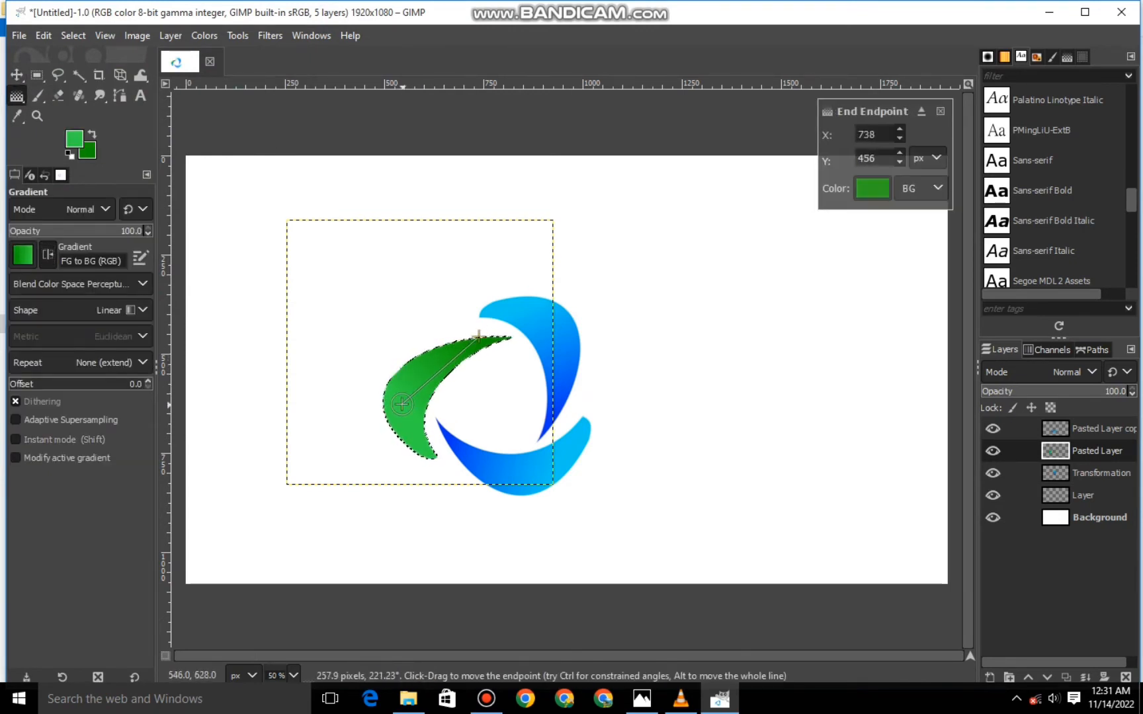
pyautogui.click(17, 75)
pyautogui.click(74, 35)
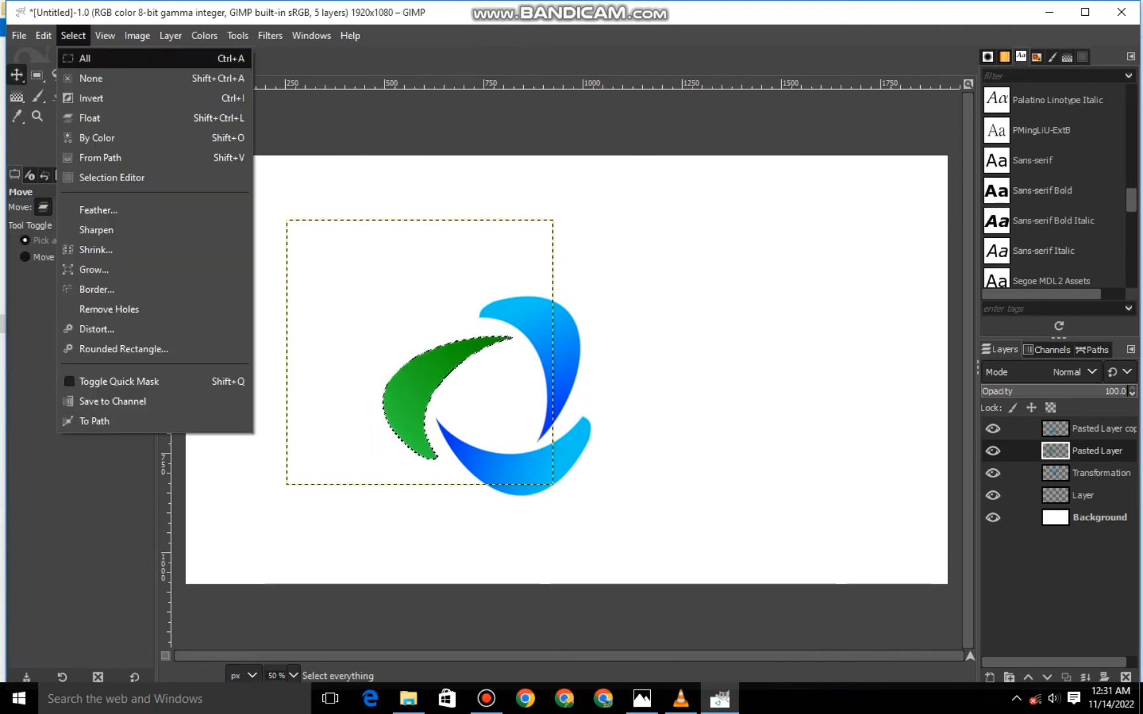
pyautogui.click(85, 58)
# Make the Pasted Layer copy layer active and select its bottom crescent with Fuzzy Select.
pyautogui.click(1102, 473)
pyautogui.click(1103, 429)
pyautogui.click(993, 428)
pyautogui.click(993, 428)
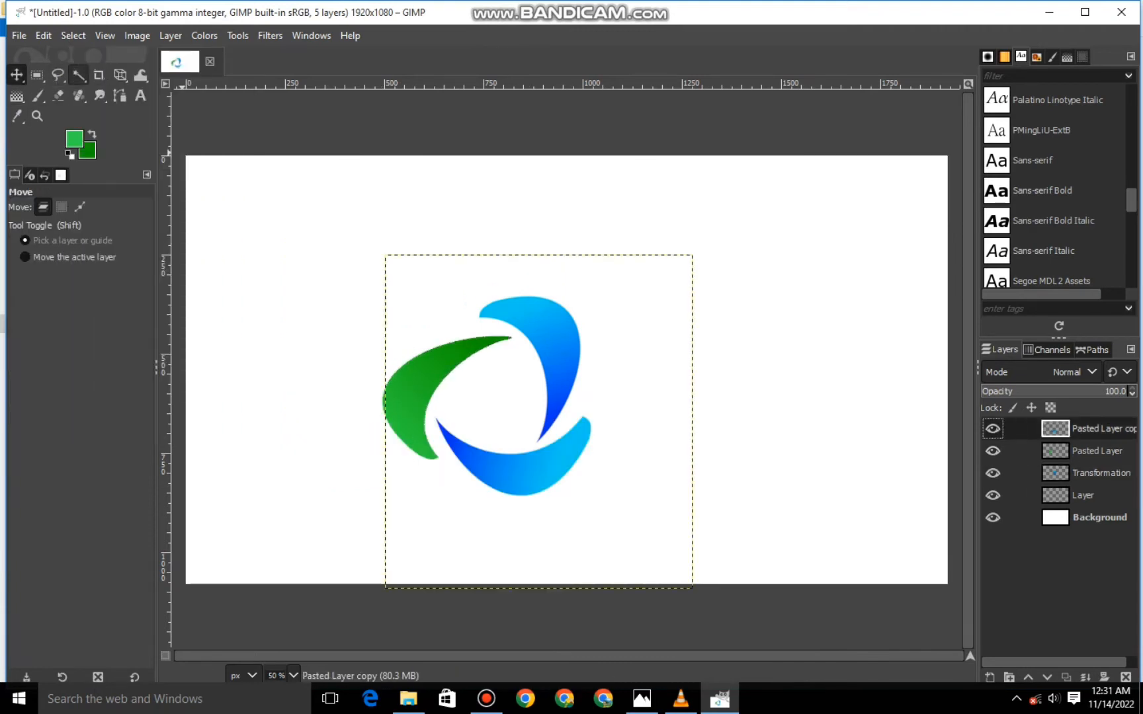
pyautogui.press('u')
pyautogui.click(535, 489)
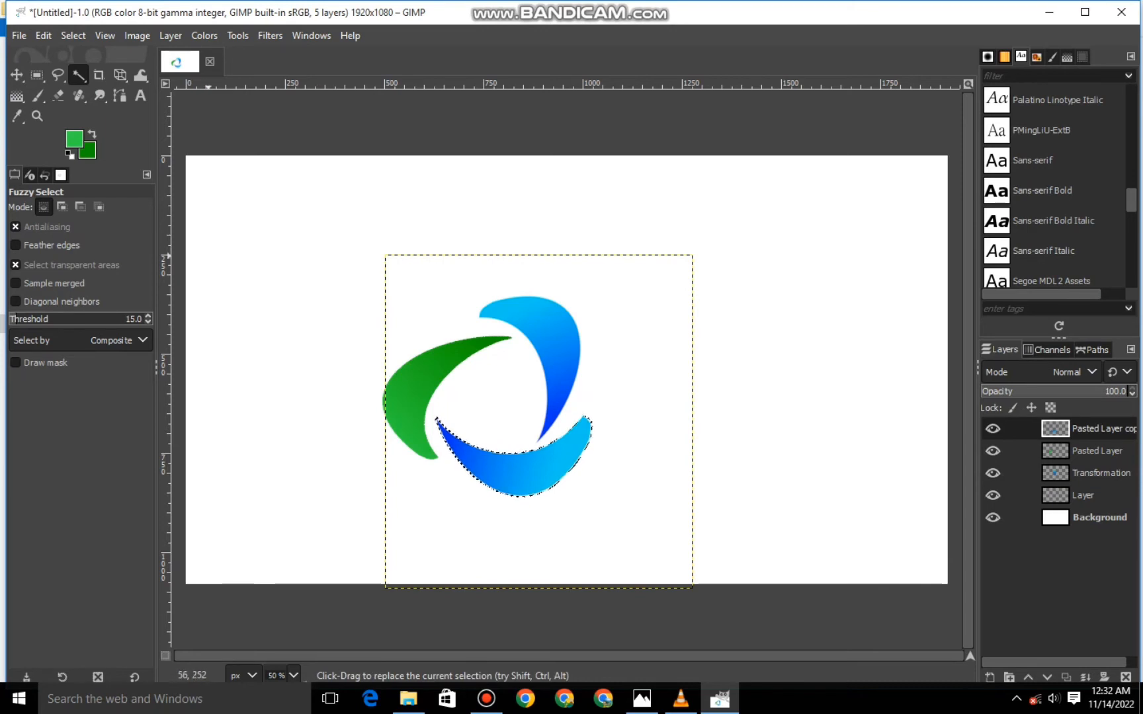
# Set the foreground colour to dark red (9a0a05) and the background colour to a burnt orange.
pyautogui.click(74, 138)
pyautogui.moveTo(40, 99); pyautogui.dragTo(134, 116)
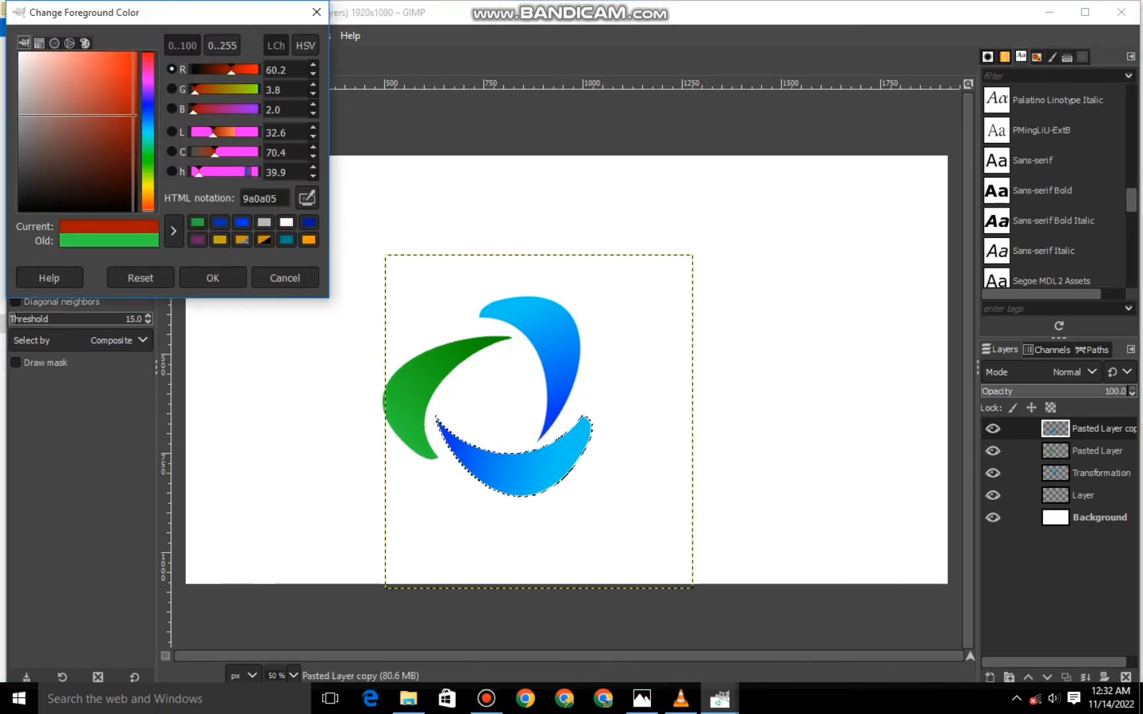
pyautogui.click(212, 278)
pyautogui.click(91, 151)
pyautogui.click(148, 207)
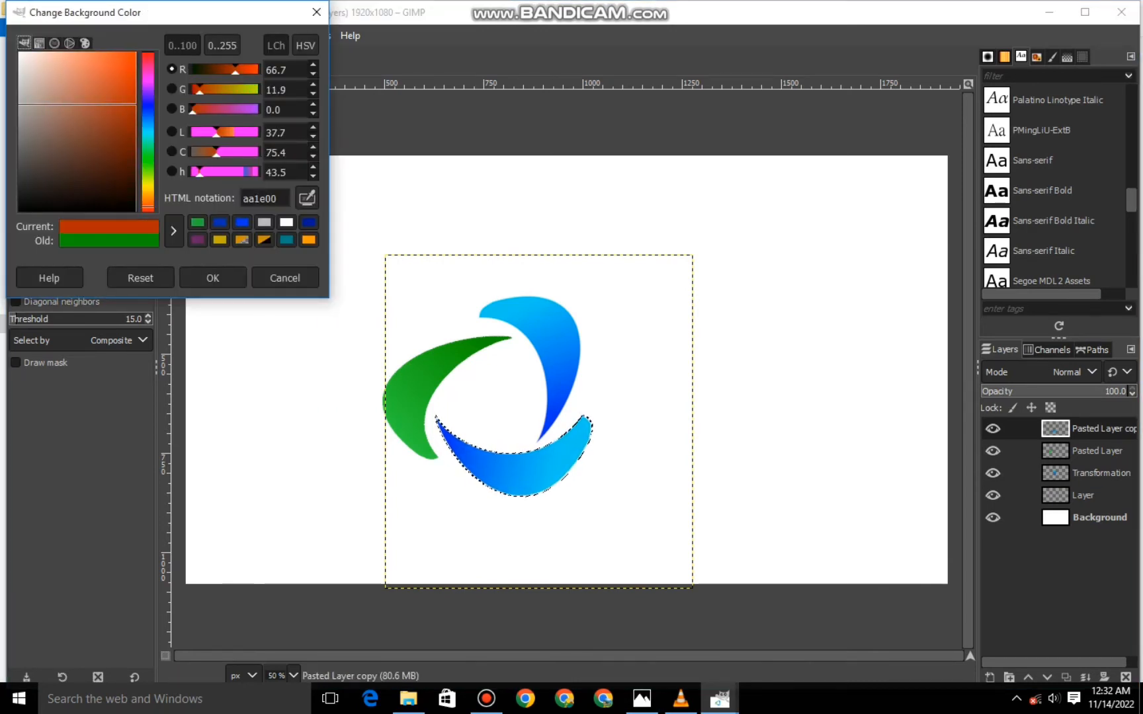
pyautogui.click(129, 98)
pyautogui.click(213, 278)
# Fill the selected bottom crescent with a linear gradient, dark red at the pointed tip to orange at the blunt end, and clear the selection.
pyautogui.click(17, 96)
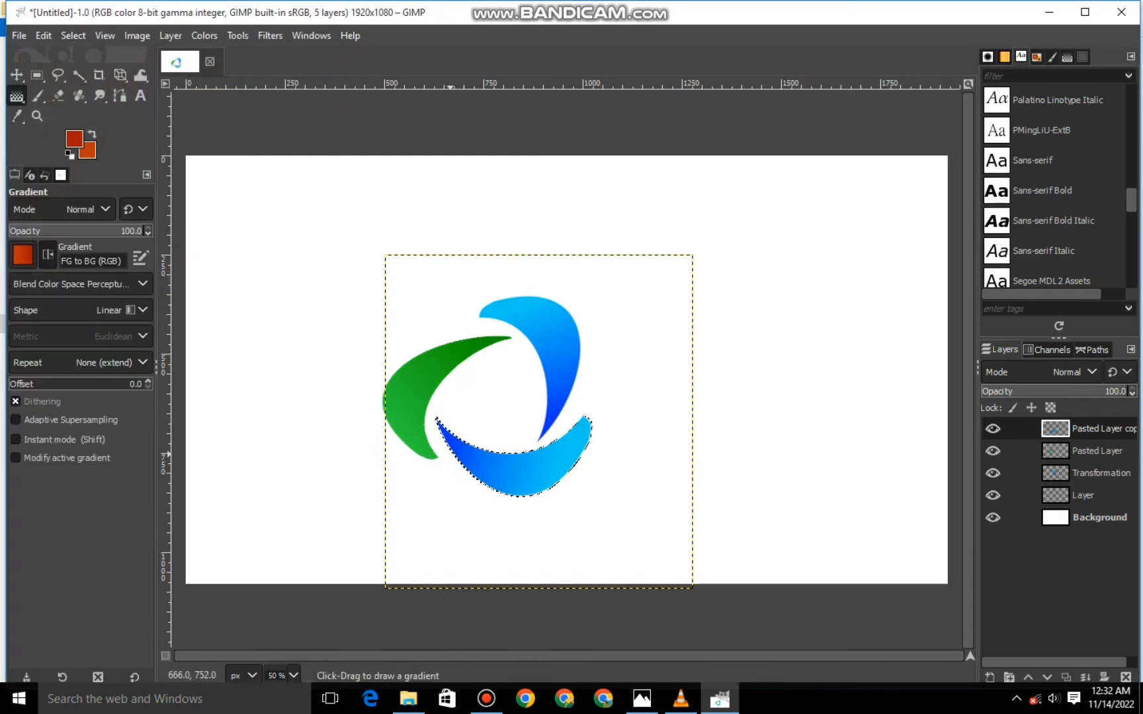
pyautogui.moveTo(463, 450); pyautogui.dragTo(542, 486)
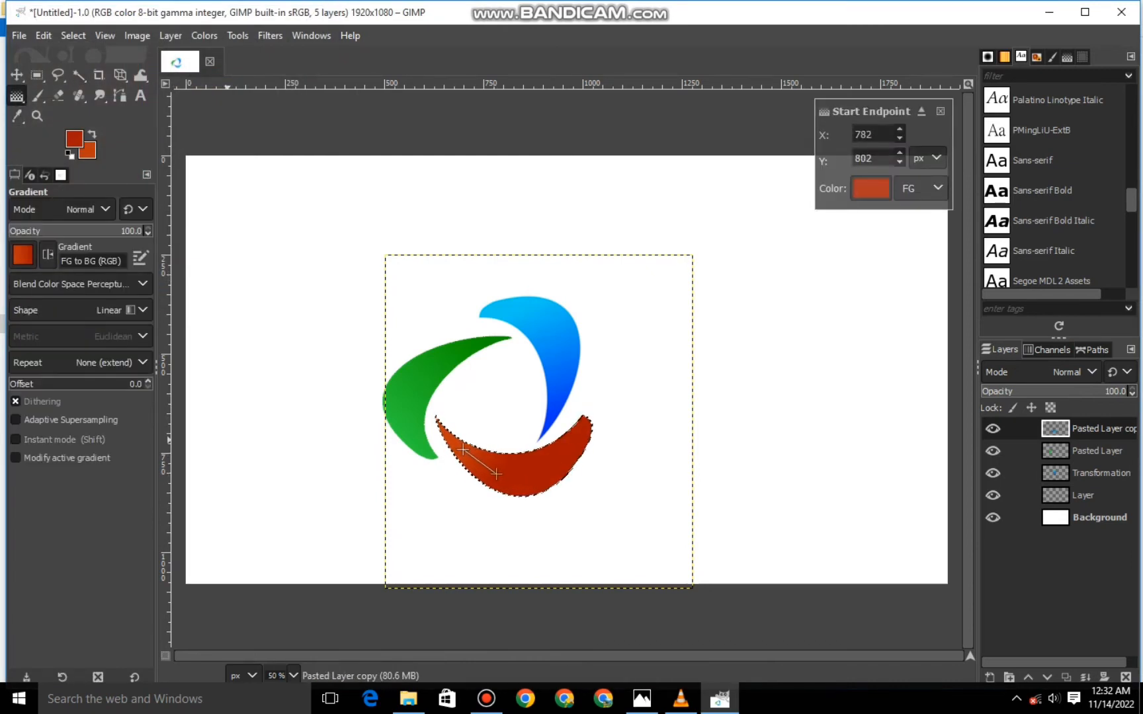
pyautogui.moveTo(497, 473); pyautogui.dragTo(542, 478)
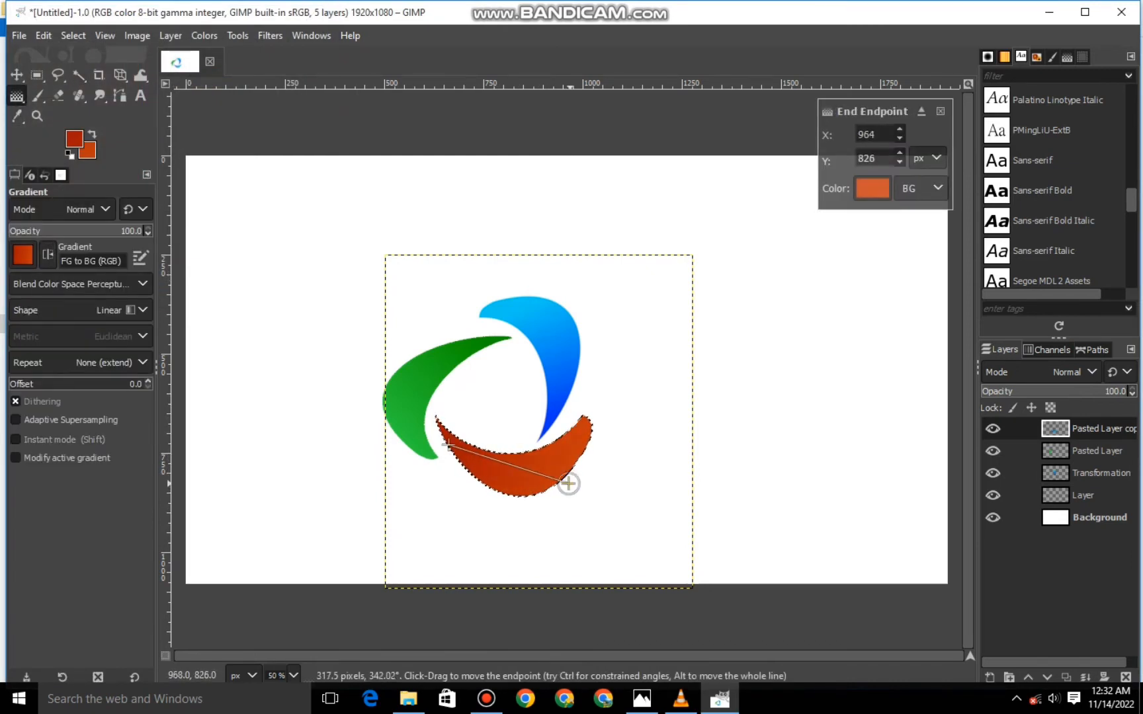
pyautogui.press('m')
pyautogui.click(73, 35)
pyautogui.click(90, 78)
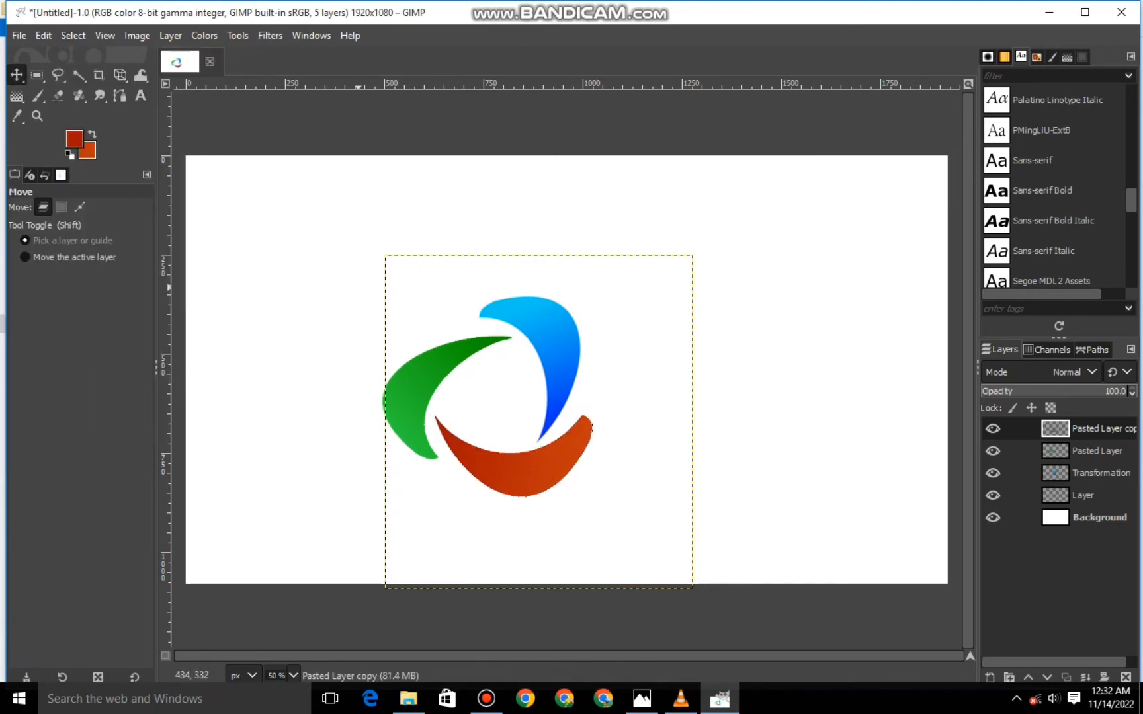
# On the Transformation layer, trace the lower inner edge of the blue crescent down to its tip with a curved path.
pyautogui.click(1092, 474)
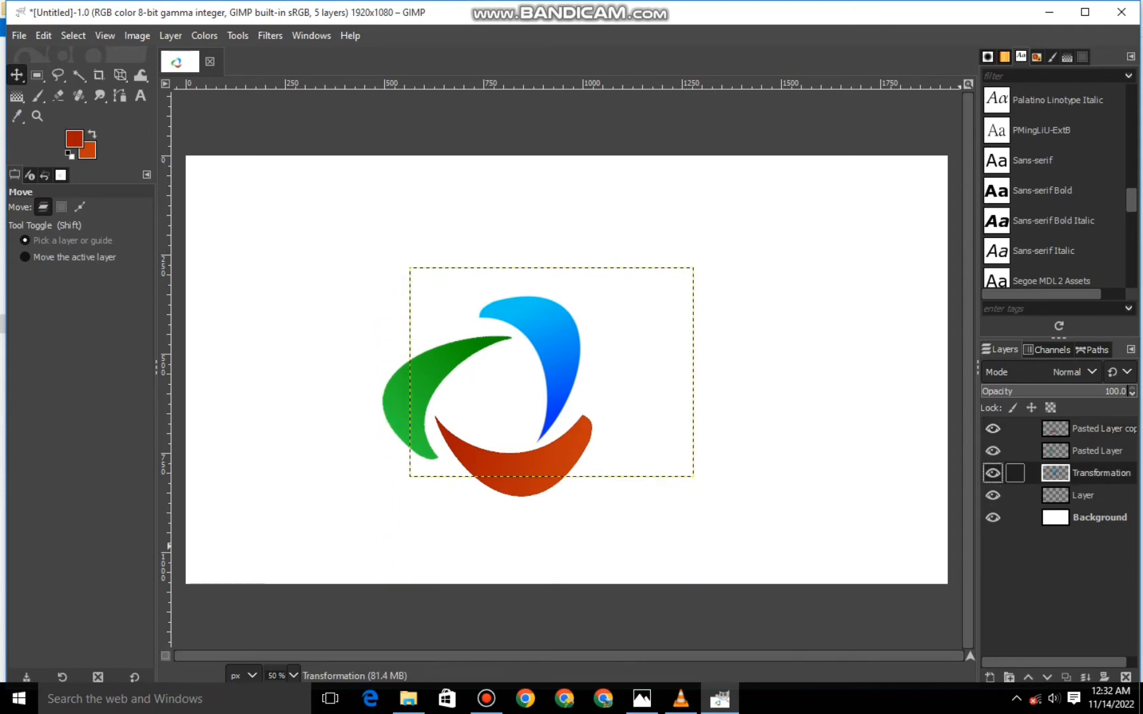
pyautogui.press('b')
pyautogui.scroll(1, 536, 344)
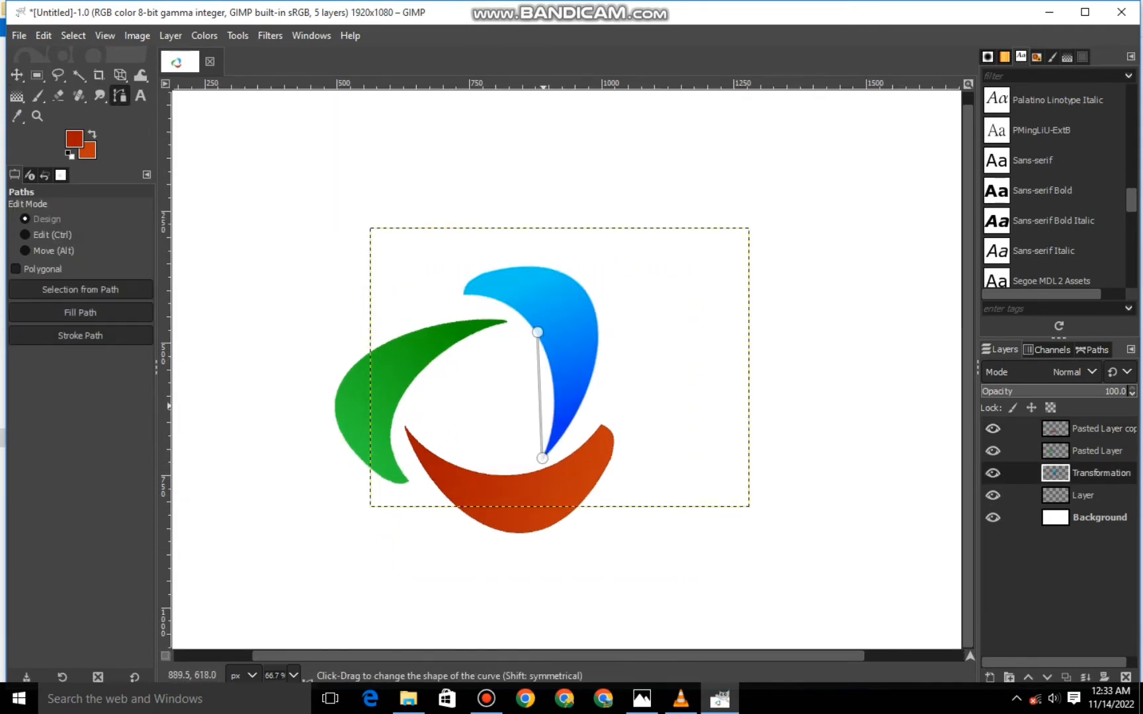
pyautogui.moveTo(536, 405); pyautogui.dragTo(548, 418)
pyautogui.moveTo(550, 332); pyautogui.dragTo(555, 359)
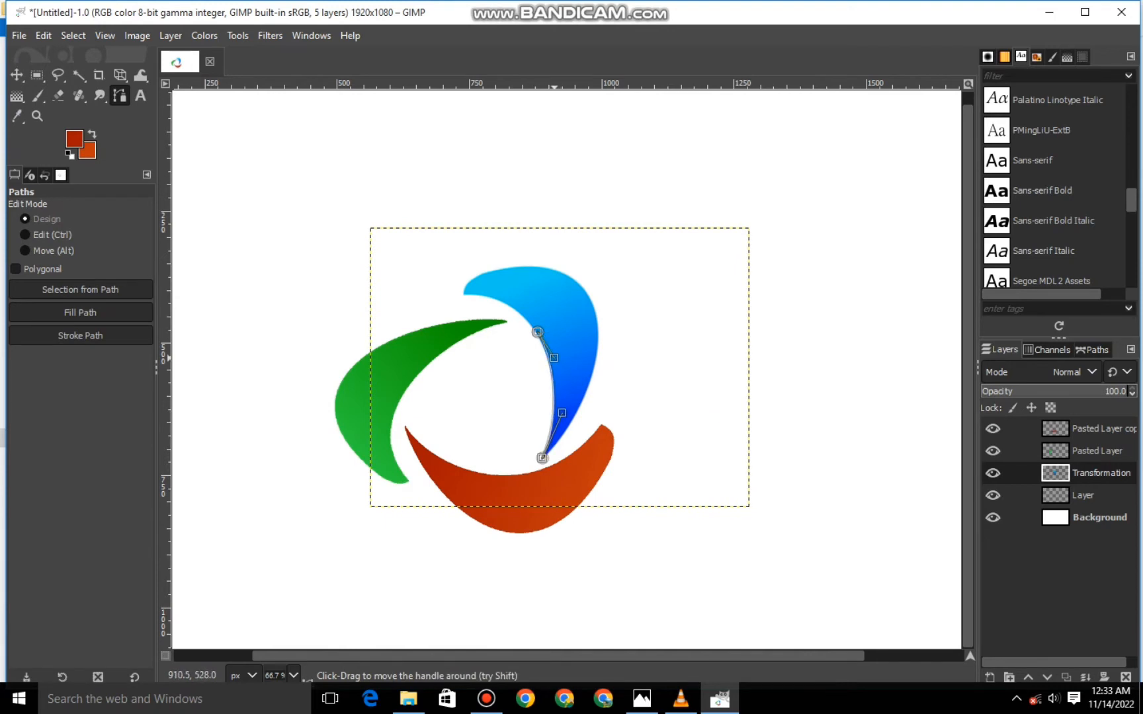
pyautogui.scroll(2, 521, 414)
pyautogui.click(560, 233)
pyautogui.moveTo(558, 231); pyautogui.dragTo(557, 234)
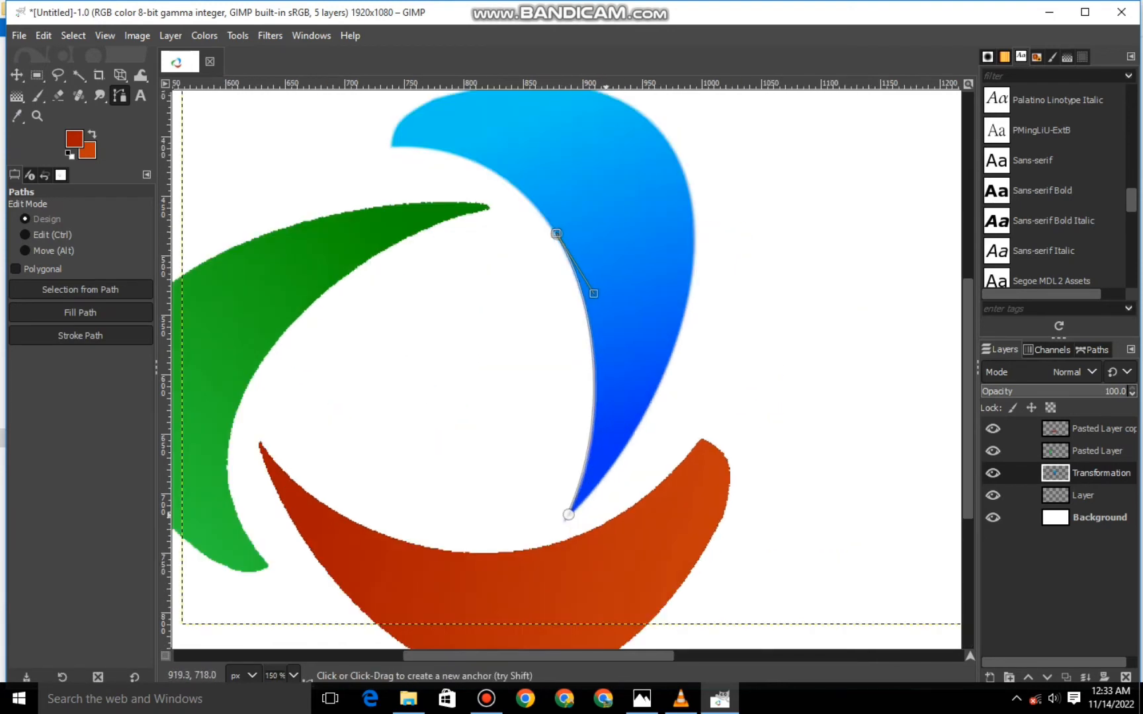
pyautogui.moveTo(598, 292); pyautogui.dragTo(596, 311)
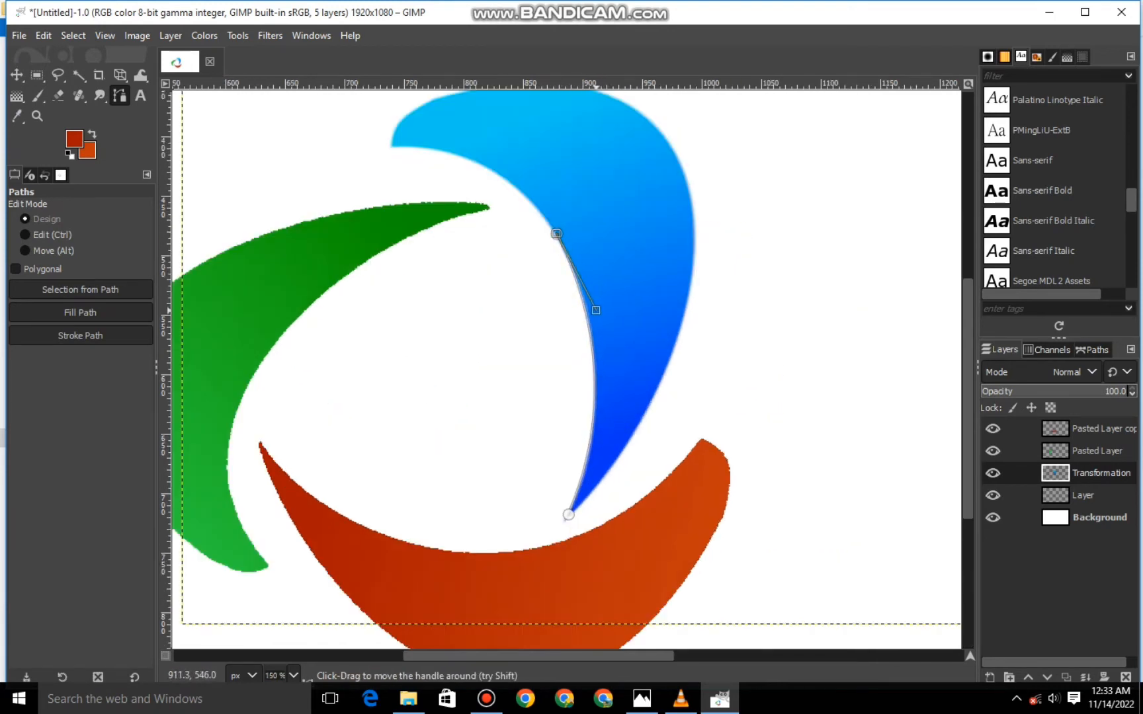
pyautogui.moveTo(569, 515); pyautogui.dragTo(568, 518)
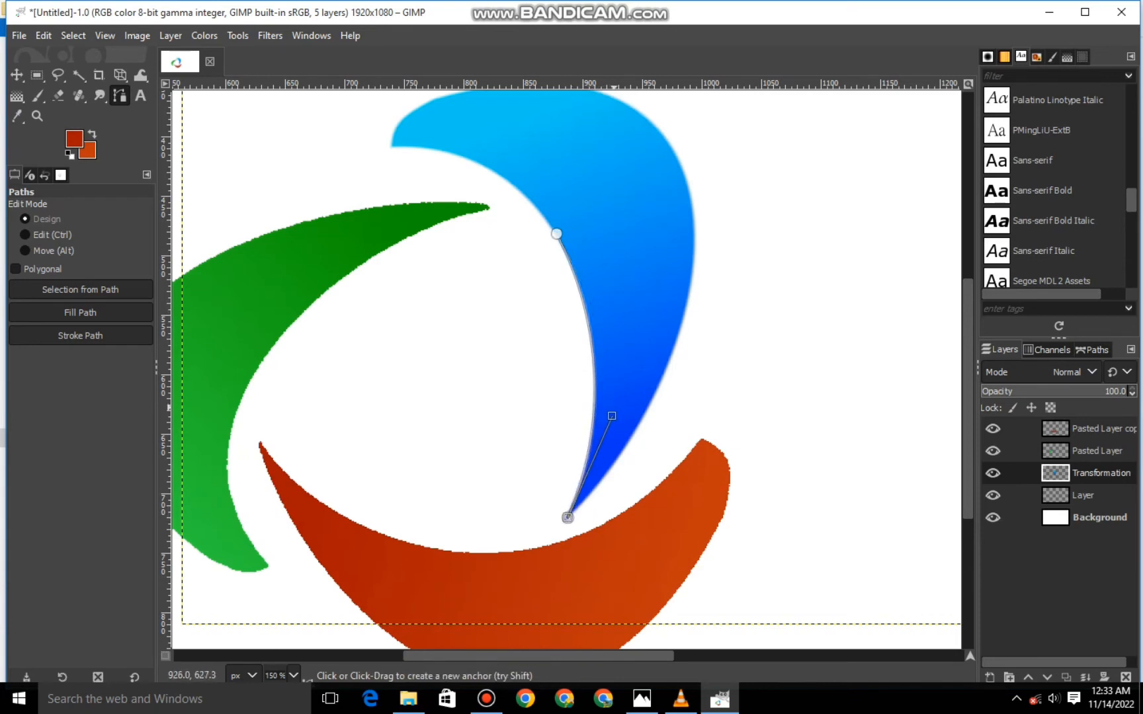
# Close the path with a curve arching across the blue crescent and along its outer edge to the tip, and make it a selection.
pyautogui.moveTo(553, 249); pyautogui.dragTo(556, 234)
pyautogui.moveTo(561, 351); pyautogui.dragTo(659, 334)
pyautogui.moveTo(635, 511); pyautogui.dragTo(655, 446)
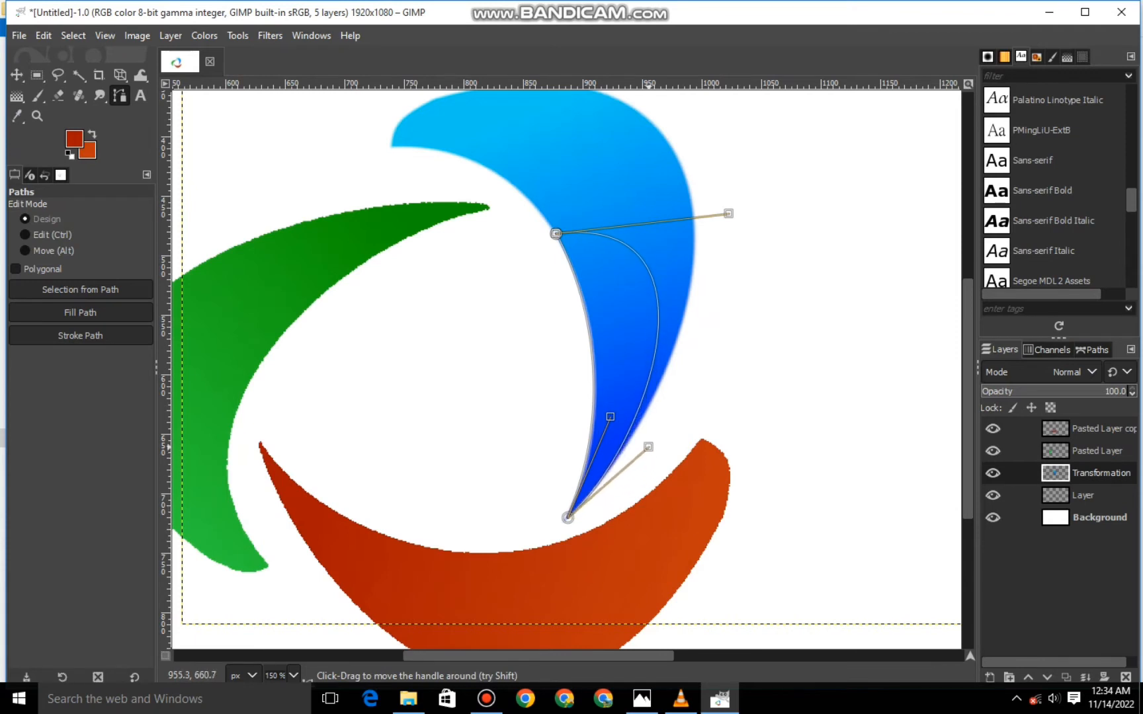
pyautogui.moveTo(729, 213); pyautogui.dragTo(771, 217)
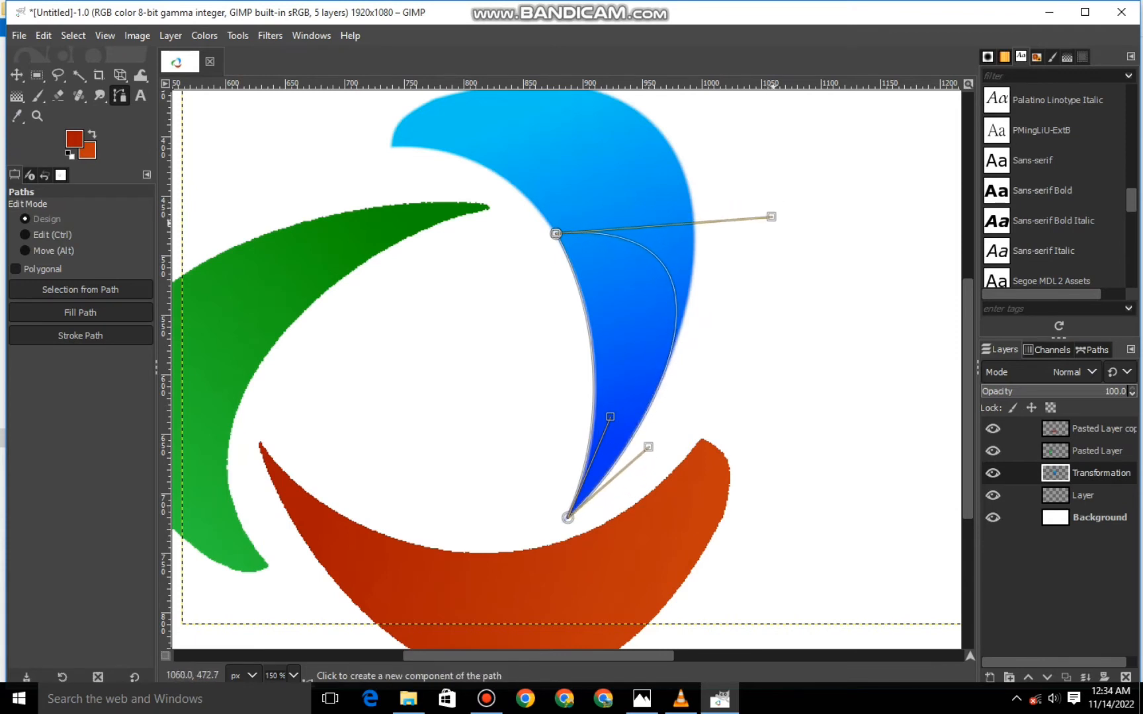
pyautogui.moveTo(648, 447); pyautogui.dragTo(639, 453)
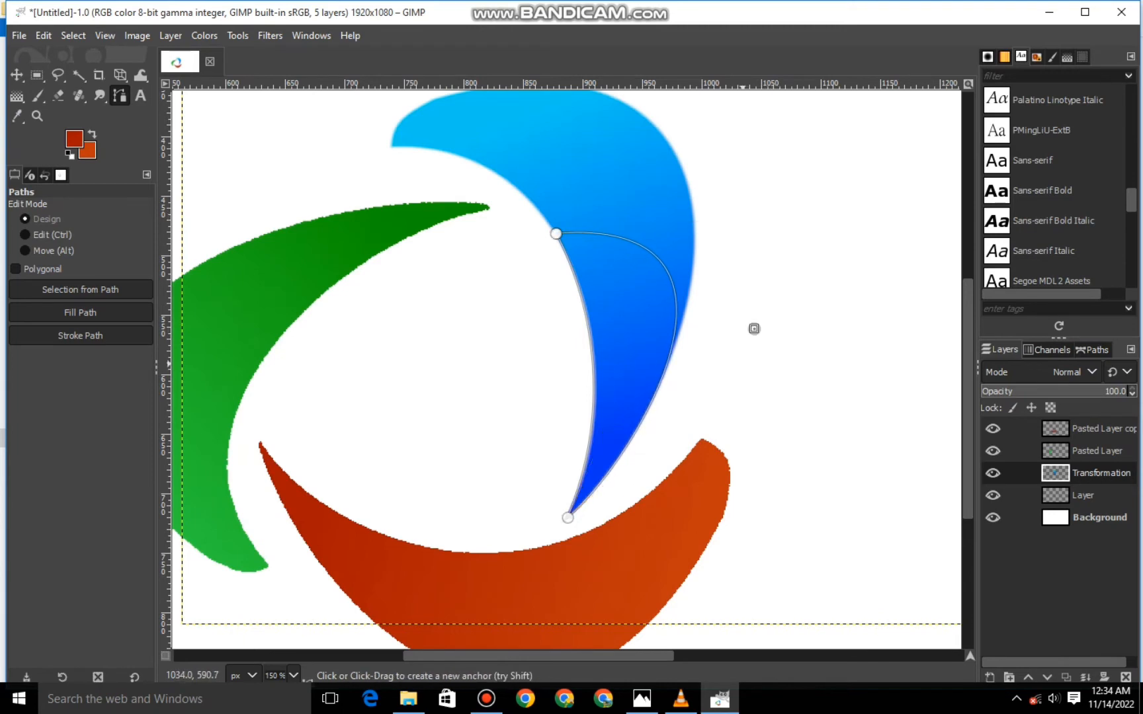
pyautogui.press('-')
pyautogui.press('-')
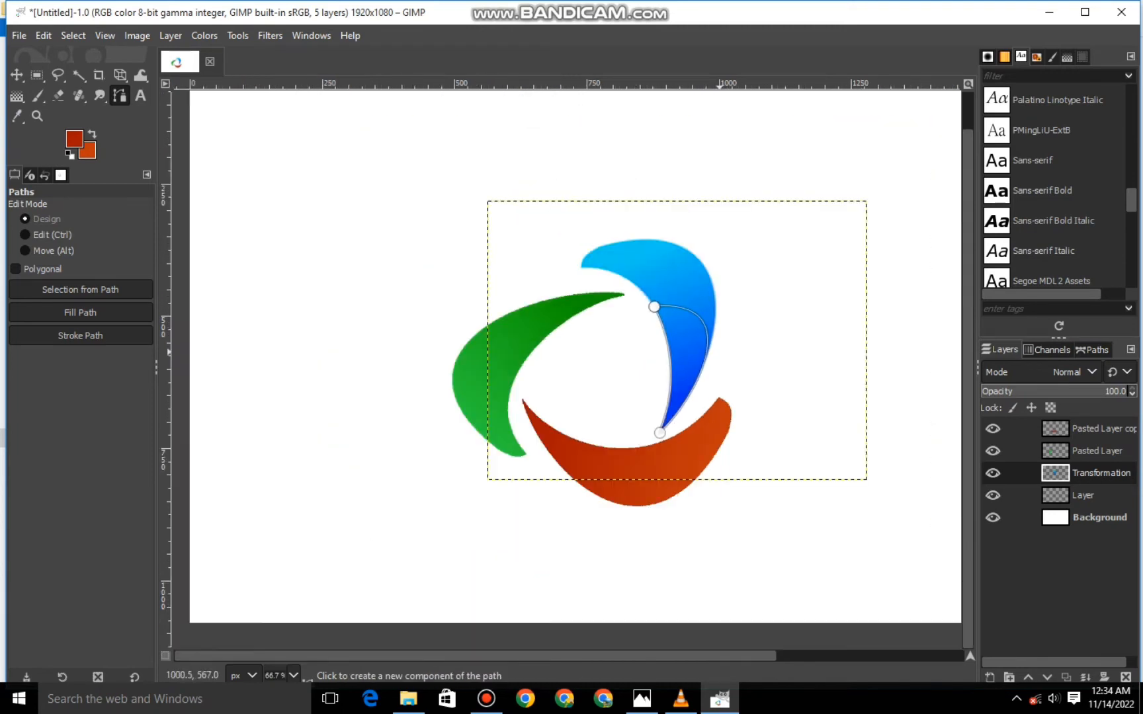
# Set the foreground to dark blue (0016b4), fill the selected lower part of the blue crescent with it, and clear the selection.
pyautogui.click(74, 138)
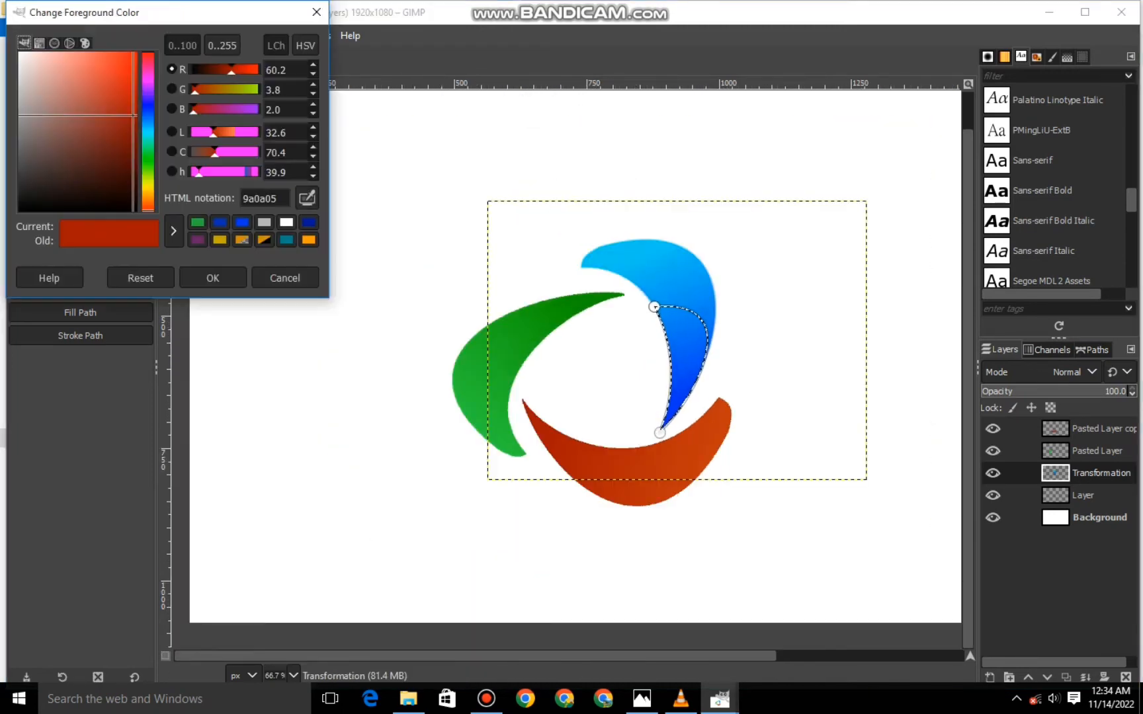
pyautogui.moveTo(129, 122); pyautogui.dragTo(132, 106)
pyautogui.click(212, 278)
pyautogui.rightClick(713, 377)
pyautogui.moveTo(744, 415)
pyautogui.click(887, 471)
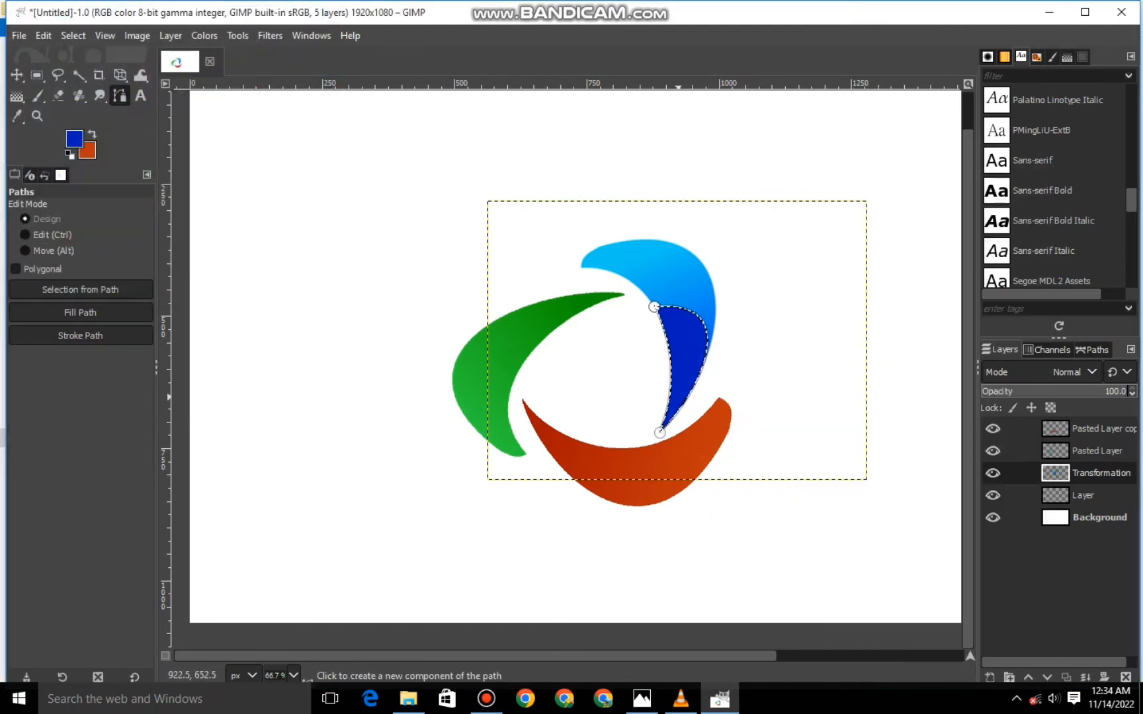
pyautogui.click(105, 35)
pyautogui.click(126, 316)
pyautogui.press('m')
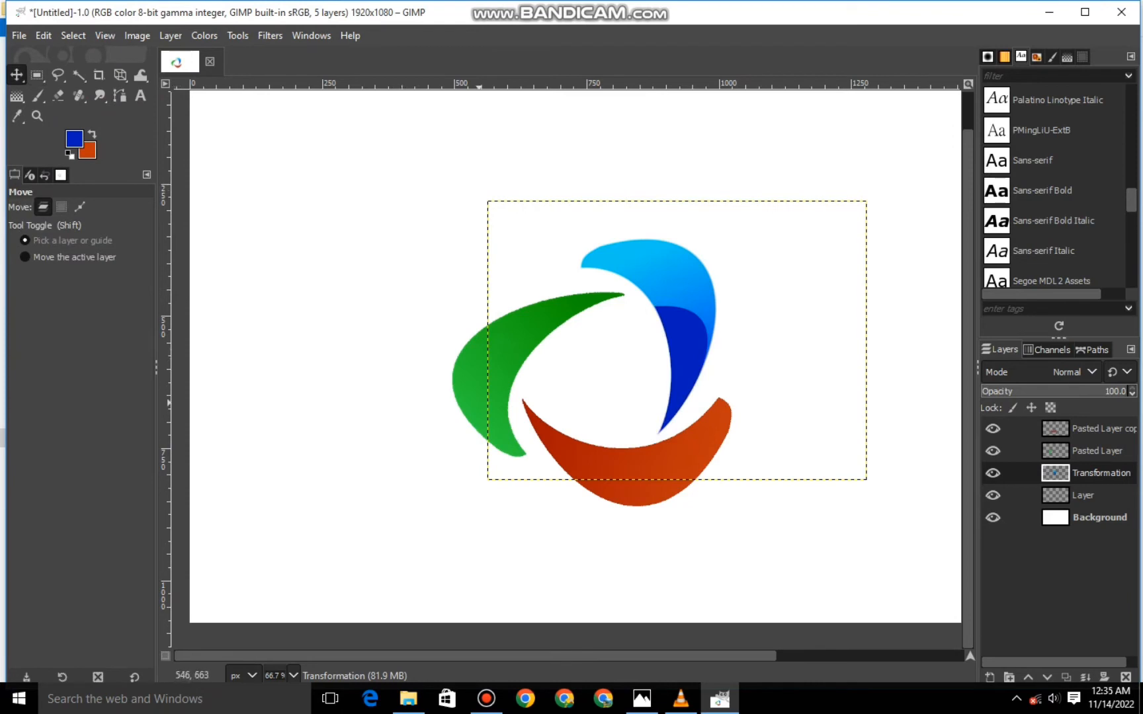
# Select the dark blue section with Fuzzy Select and set the background to a brighter blue (163ef9).
pyautogui.click(78, 75)
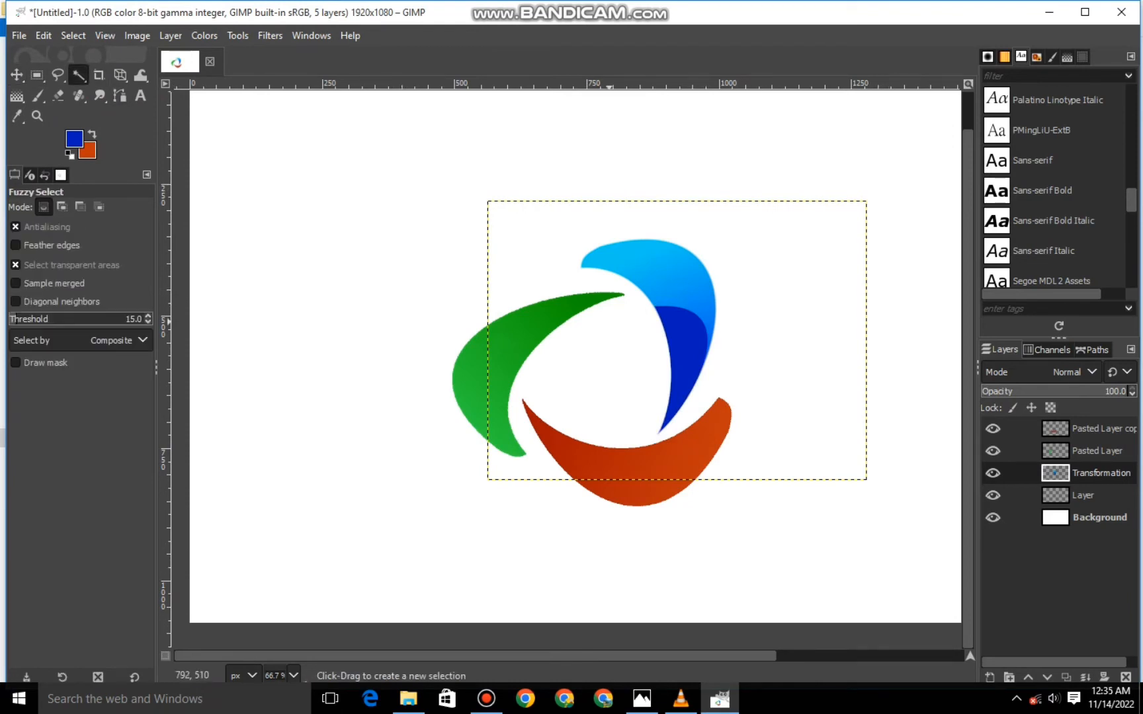
pyautogui.click(684, 361)
pyautogui.click(87, 150)
pyautogui.moveTo(148, 198); pyautogui.dragTo(147, 89)
pyautogui.click(212, 278)
# Fill the selected section with a linear gradient, dark blue at the tip to bright blue at its upper edge, and clear the selection.
pyautogui.press('g')
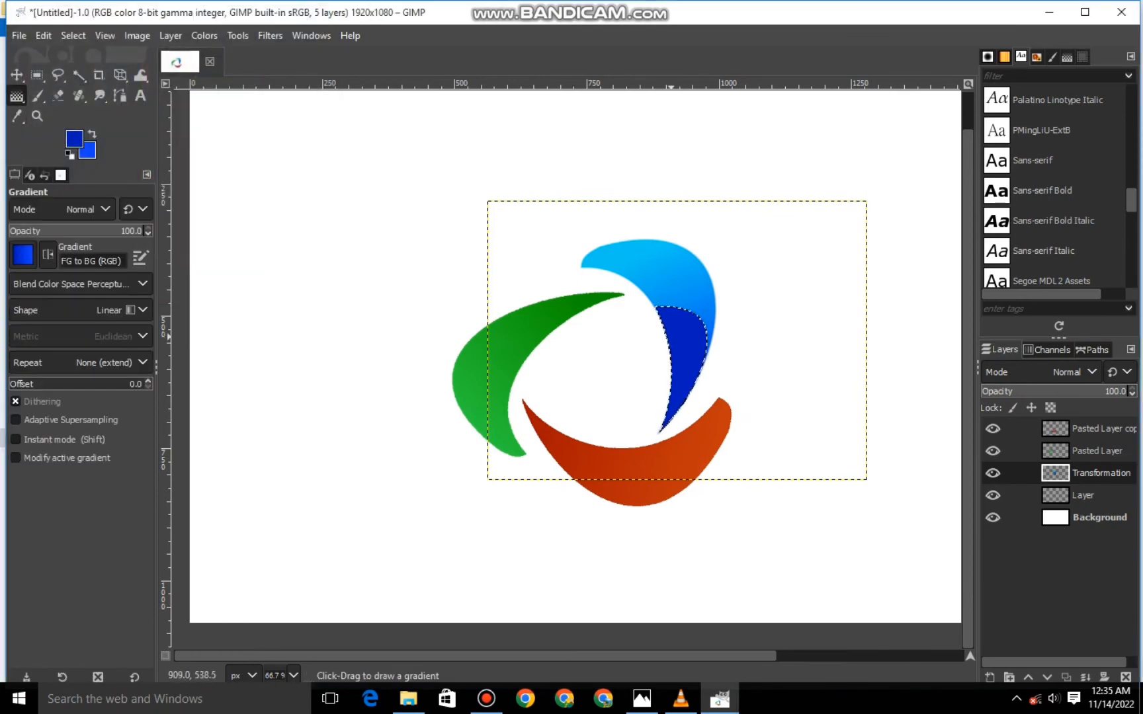
pyautogui.moveTo(692, 327); pyautogui.dragTo(714, 365)
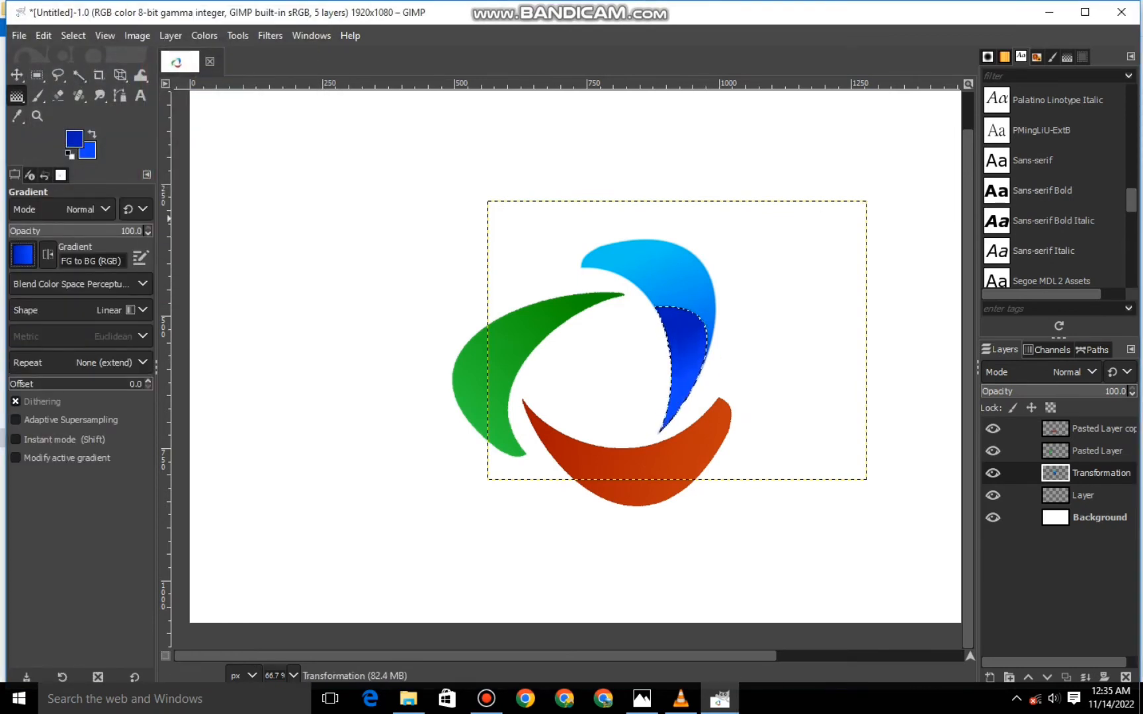
pyautogui.click(688, 382)
pyautogui.moveTo(688, 382); pyautogui.dragTo(666, 299)
pyautogui.moveTo(688, 382); pyautogui.dragTo(685, 389)
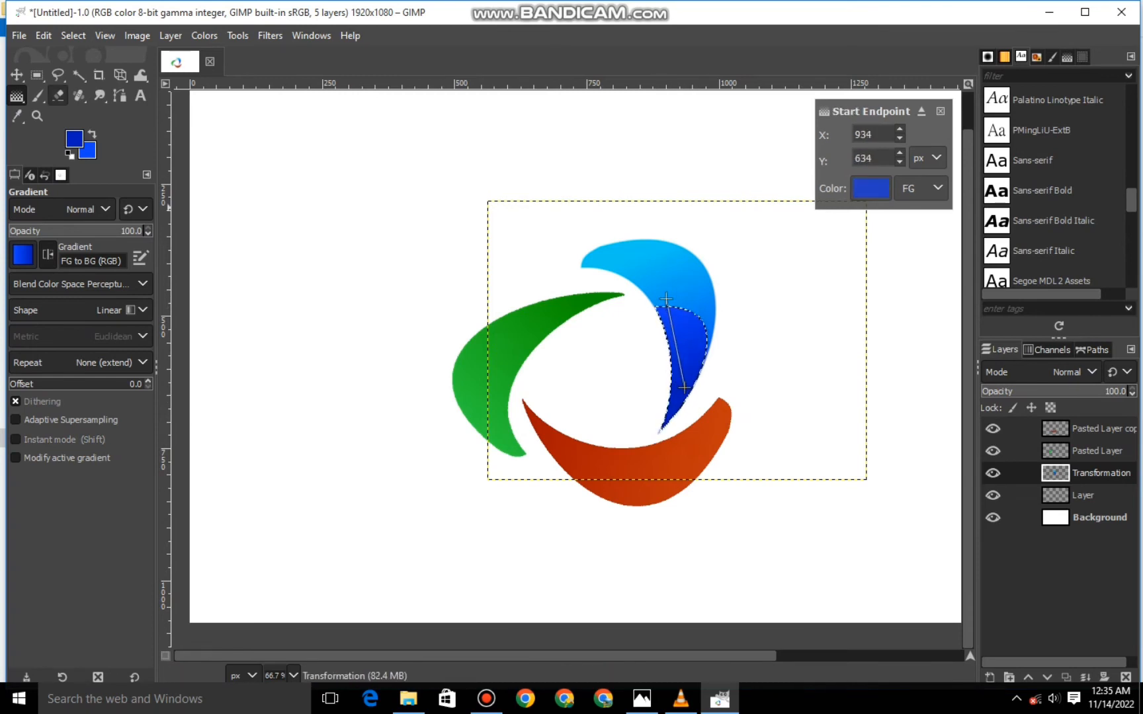
pyautogui.press('m')
pyautogui.hotkey('shift', 'ctrl', 'a')
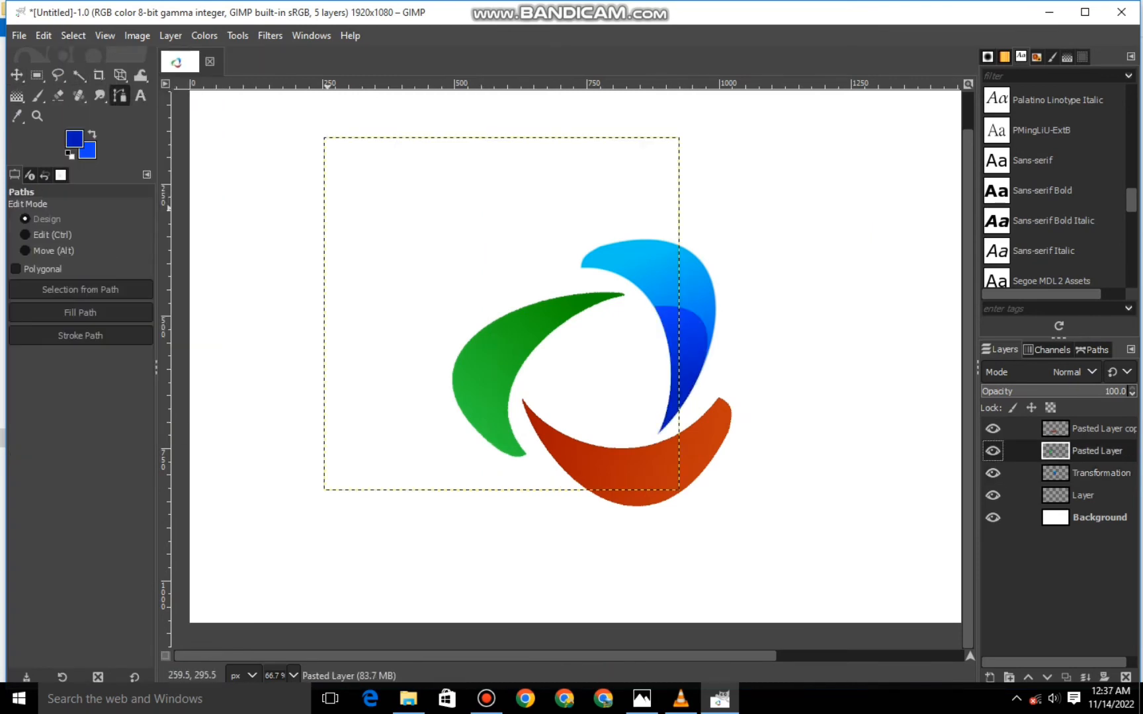
# On Pasted Layer, trace the green crescent's inner edge from its tip to about mid-length with a curved path.
pyautogui.scroll(2, 563, 310)
pyautogui.click(699, 274)
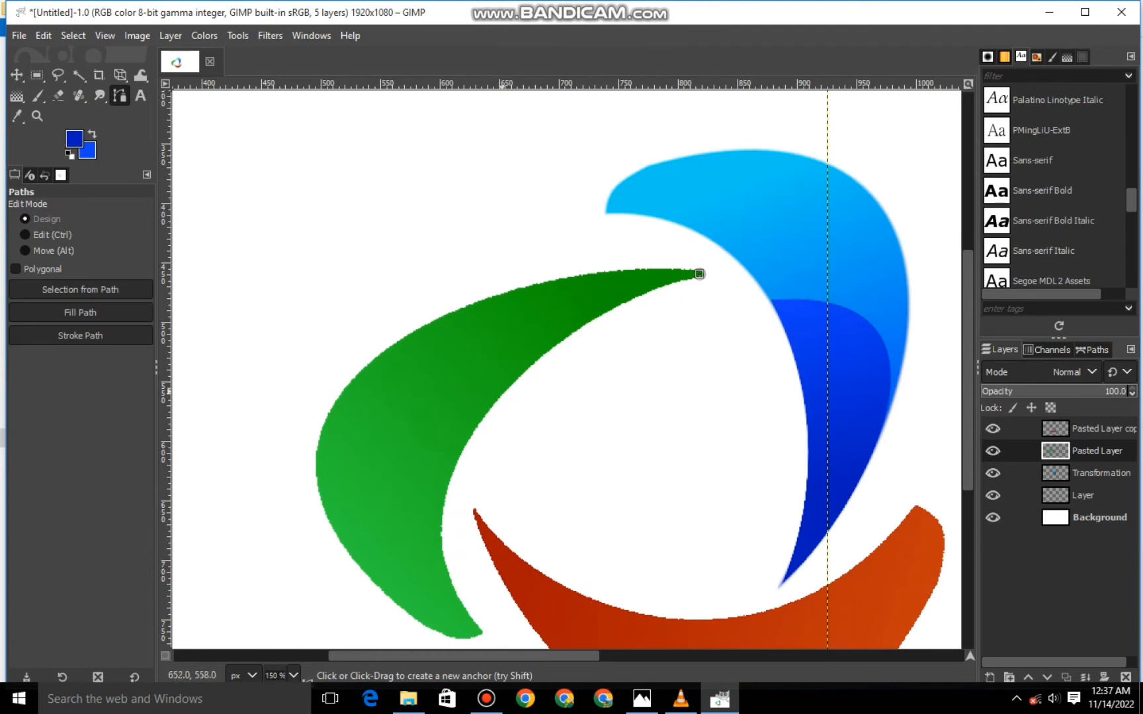
pyautogui.click(504, 390)
pyautogui.moveTo(504, 391); pyautogui.dragTo(483, 413)
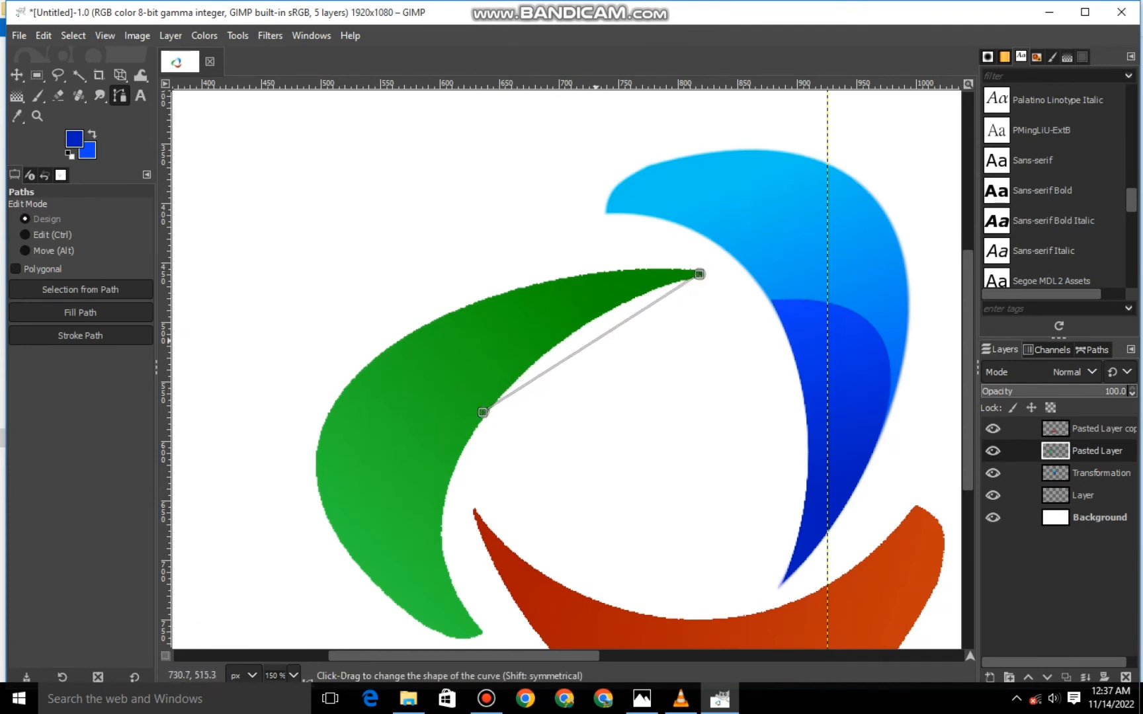
pyautogui.moveTo(595, 341); pyautogui.dragTo(588, 324)
pyautogui.moveTo(639, 287); pyautogui.dragTo(538, 347)
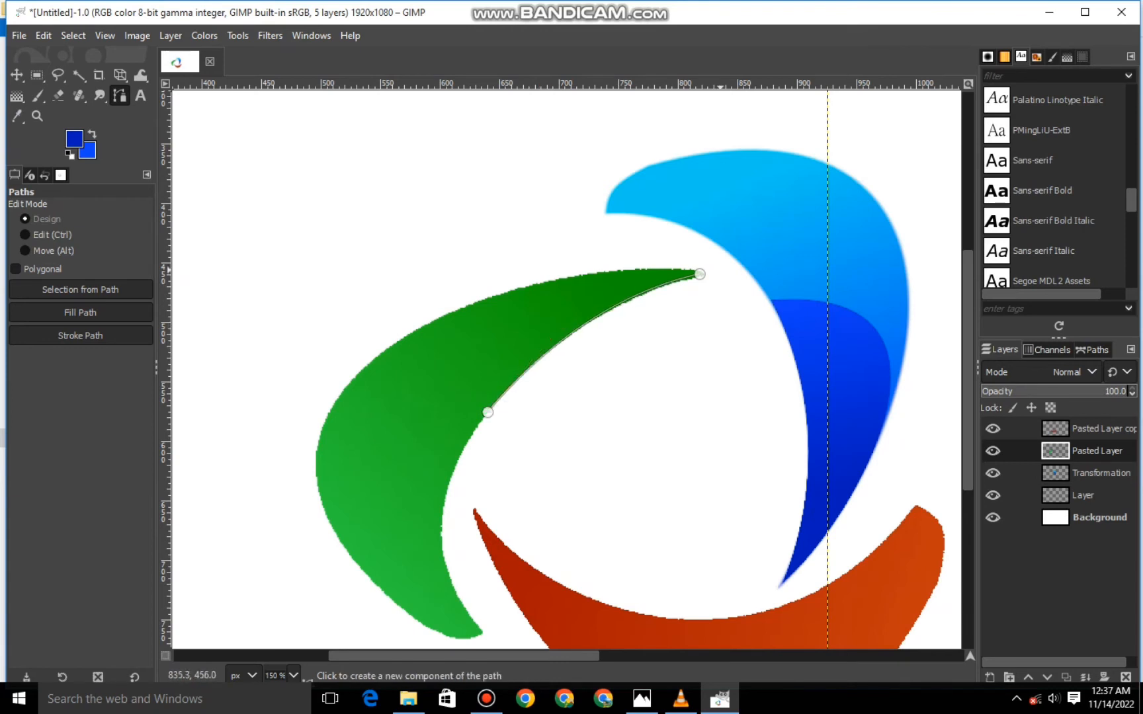
pyautogui.click(699, 278)
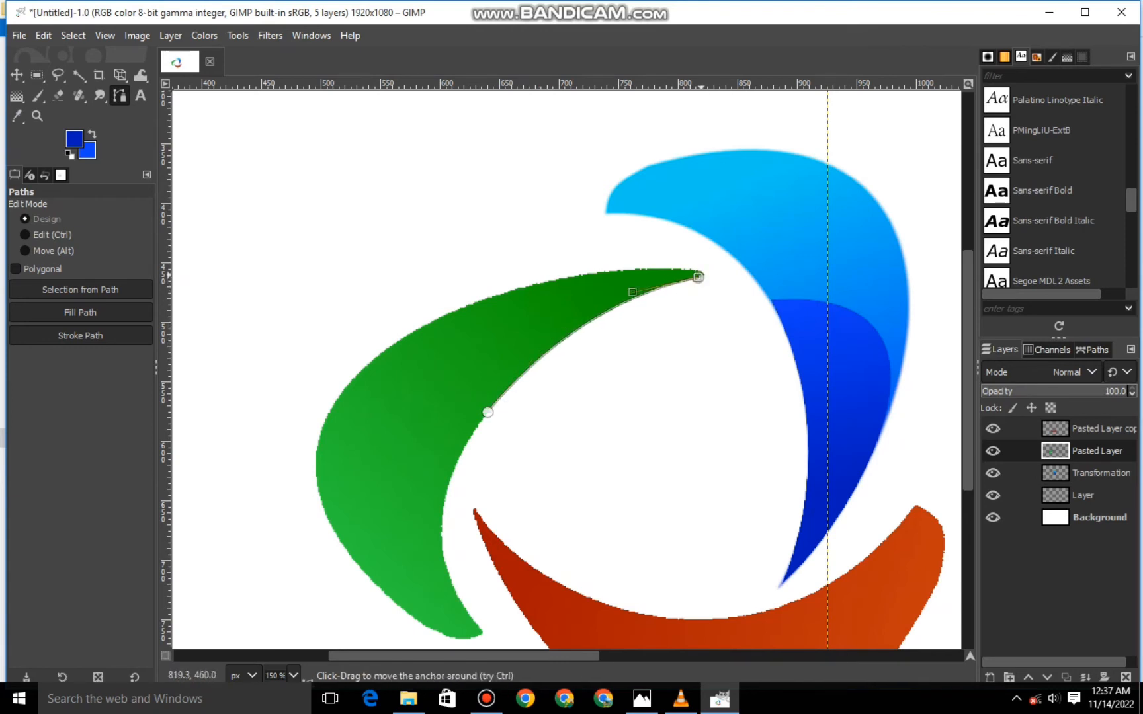
# Close the path with a curve arching across the green crescent and along its outer edge to the tip, and make it a selection.
pyautogui.moveTo(700, 274); pyautogui.dragTo(488, 412)
pyautogui.moveTo(572, 362); pyautogui.dragTo(484, 318)
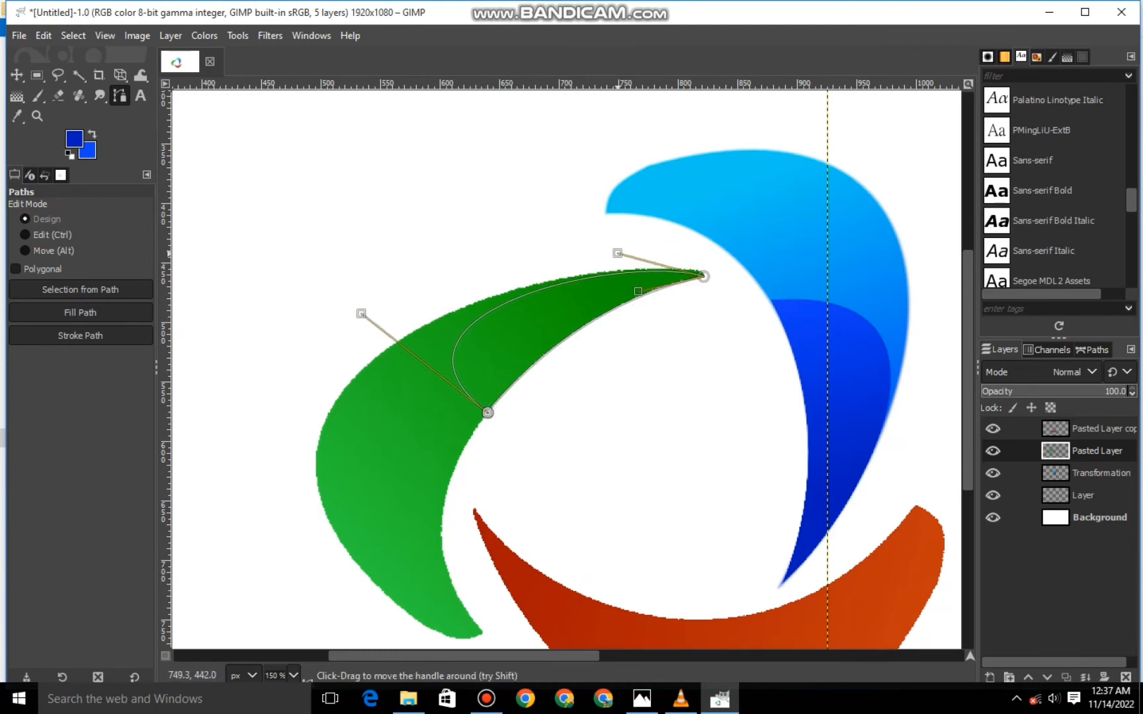
pyautogui.moveTo(361, 314); pyautogui.dragTo(387, 288)
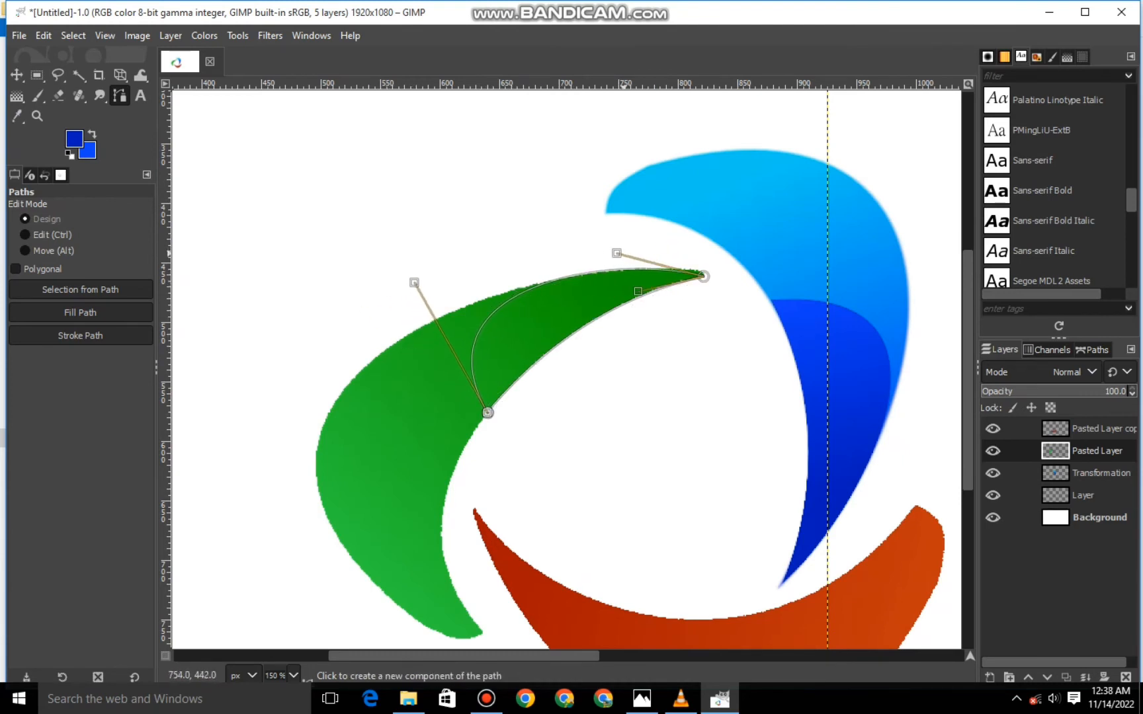
pyautogui.moveTo(703, 275); pyautogui.dragTo(705, 275)
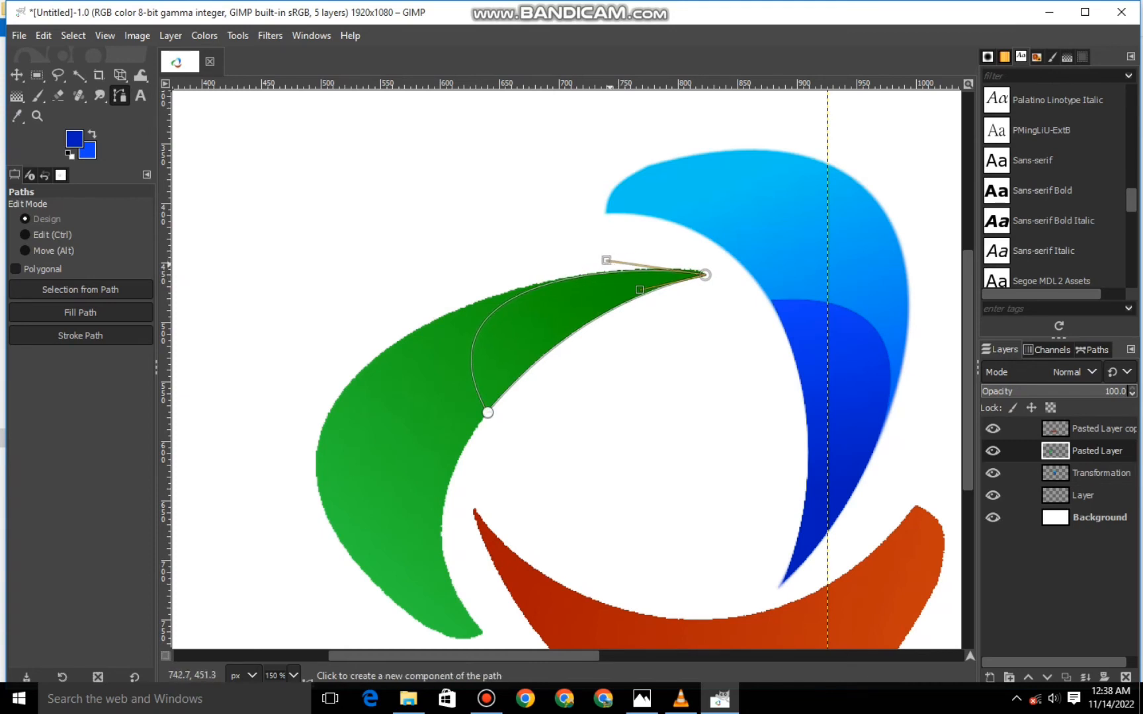
pyautogui.moveTo(606, 260); pyautogui.dragTo(610, 255)
pyautogui.click(590, 426)
pyautogui.hotkey('ctrl', 'z')
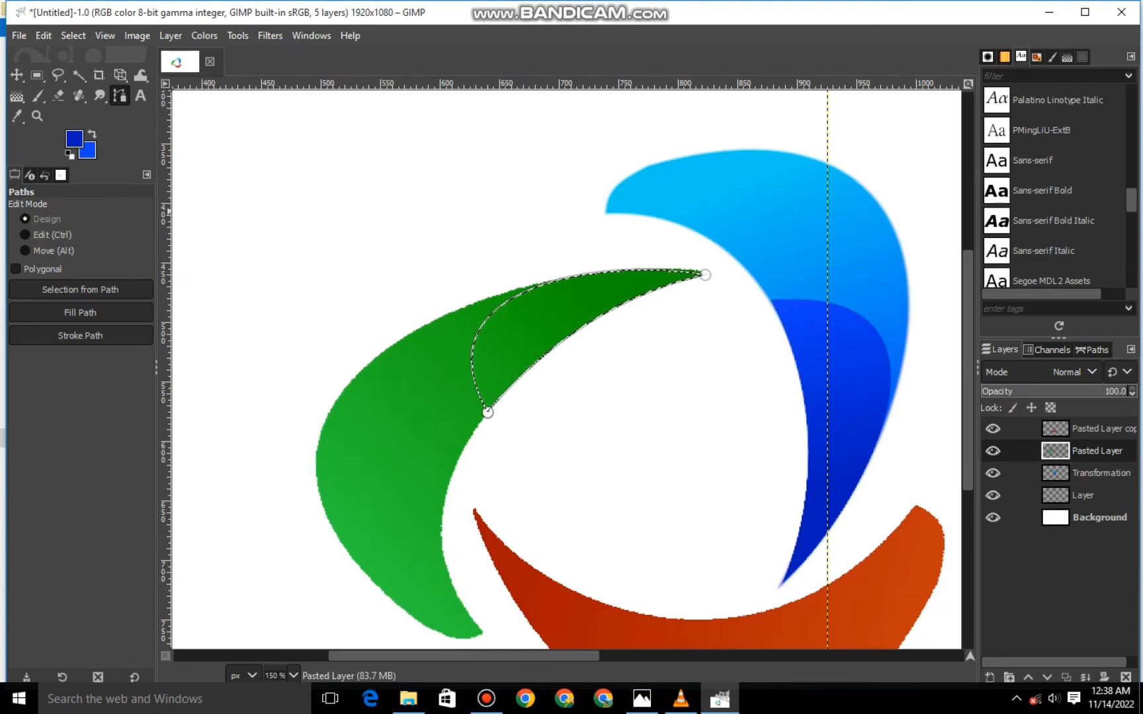
pyautogui.press('-')
pyautogui.press('-')
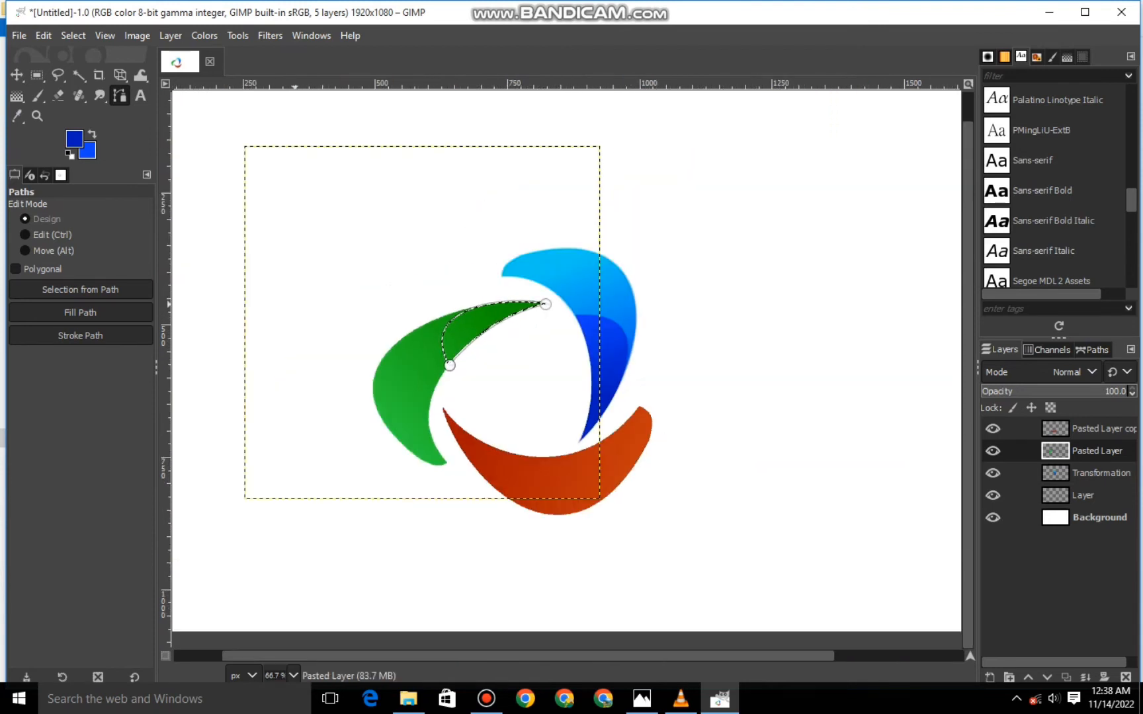
# Set the foreground to a bright green (33f600) and the background to a darker green.
pyautogui.click(74, 139)
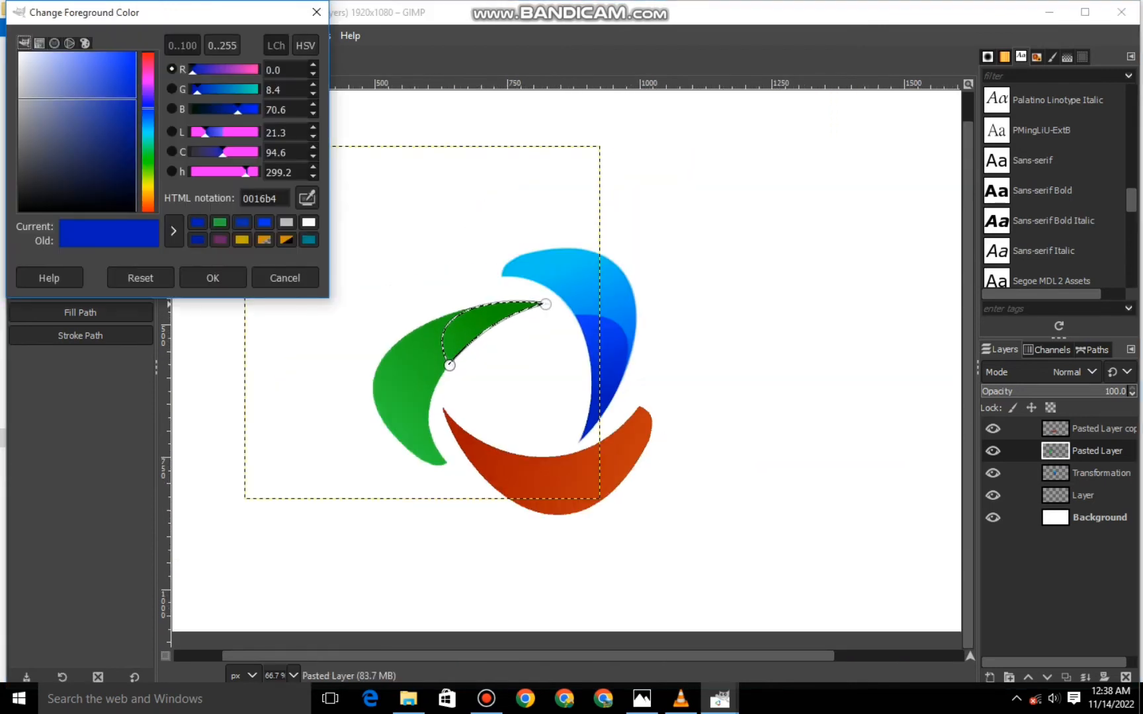
pyautogui.click(148, 163)
pyautogui.click(110, 92)
pyautogui.click(119, 112)
pyautogui.click(213, 278)
pyautogui.click(40, 165)
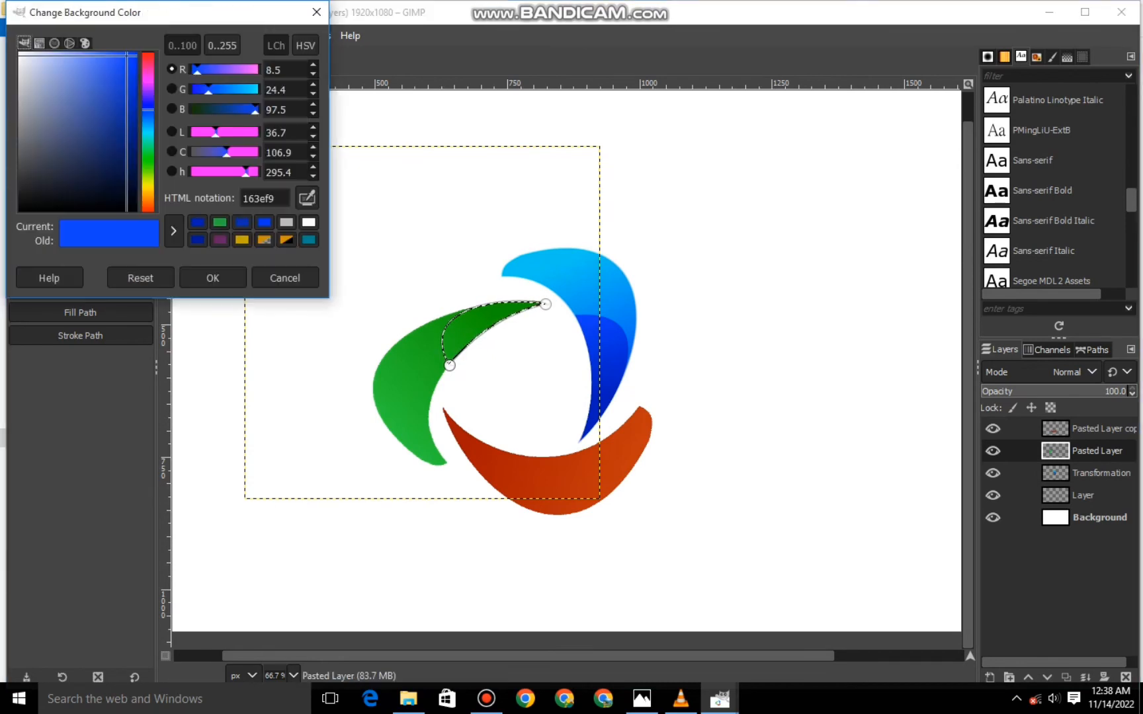
pyautogui.click(148, 162)
pyautogui.click(127, 123)
pyautogui.click(212, 278)
# Fill the selected section of the green crescent with a linear gradient, bright green inside to darker green at the tip, and clear the selection.
pyautogui.press('g')
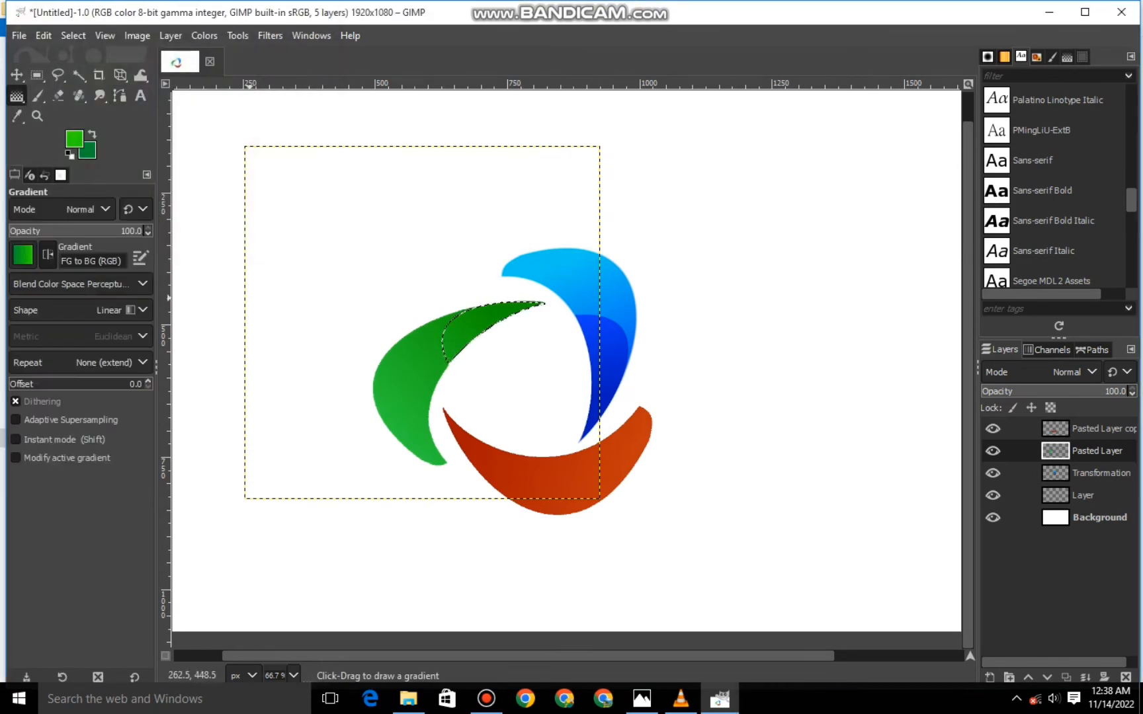
pyautogui.moveTo(450, 342); pyautogui.dragTo(513, 310)
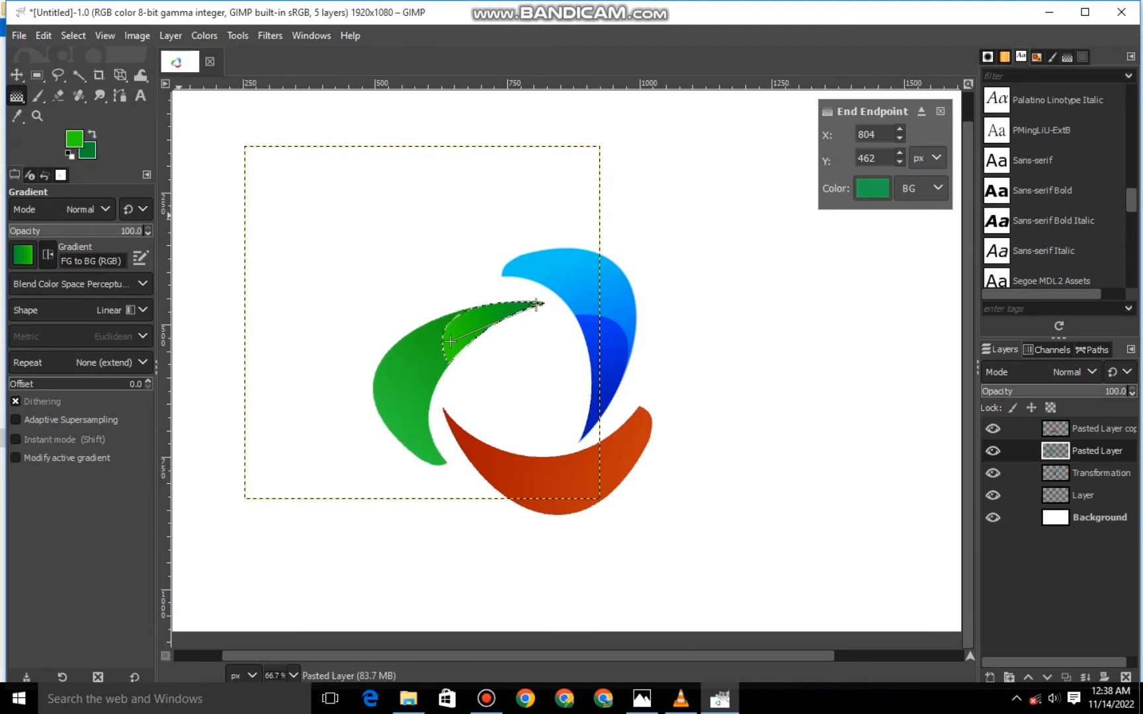
pyautogui.press('m')
pyautogui.click(73, 35)
pyautogui.click(92, 77)
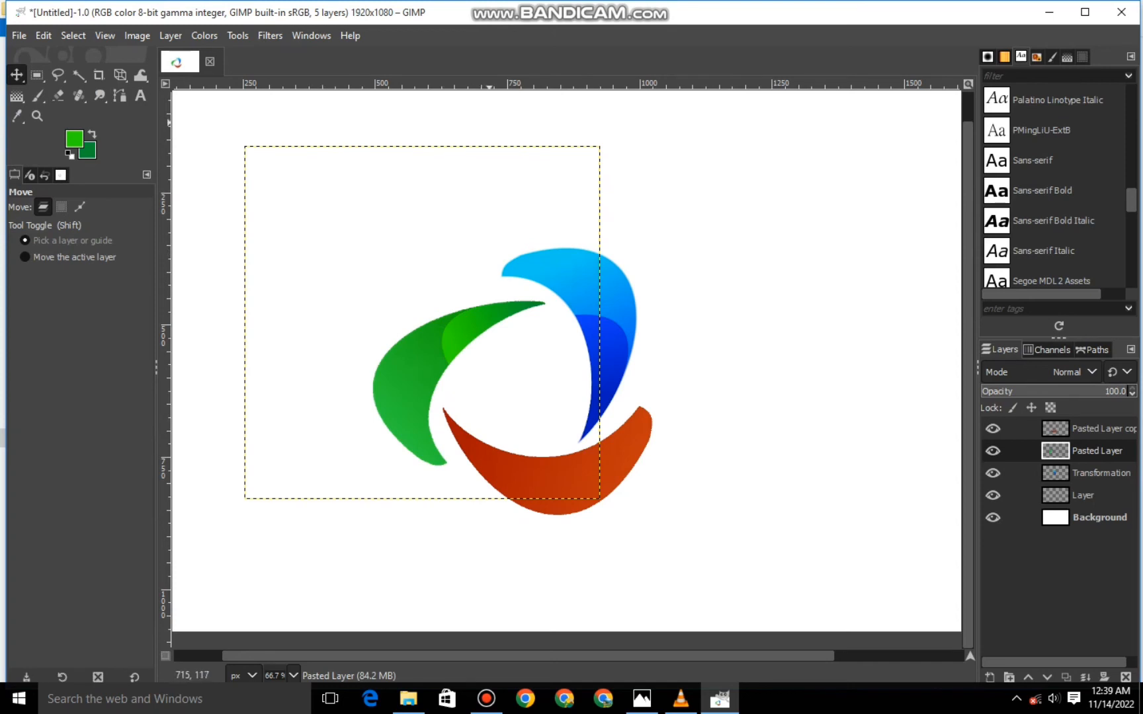
# On Pasted Layer copy, trace the red-orange crescent's inner edge from its tip to past mid-length with a curved path.
pyautogui.press('b')
pyautogui.press('+')
pyautogui.press('+')
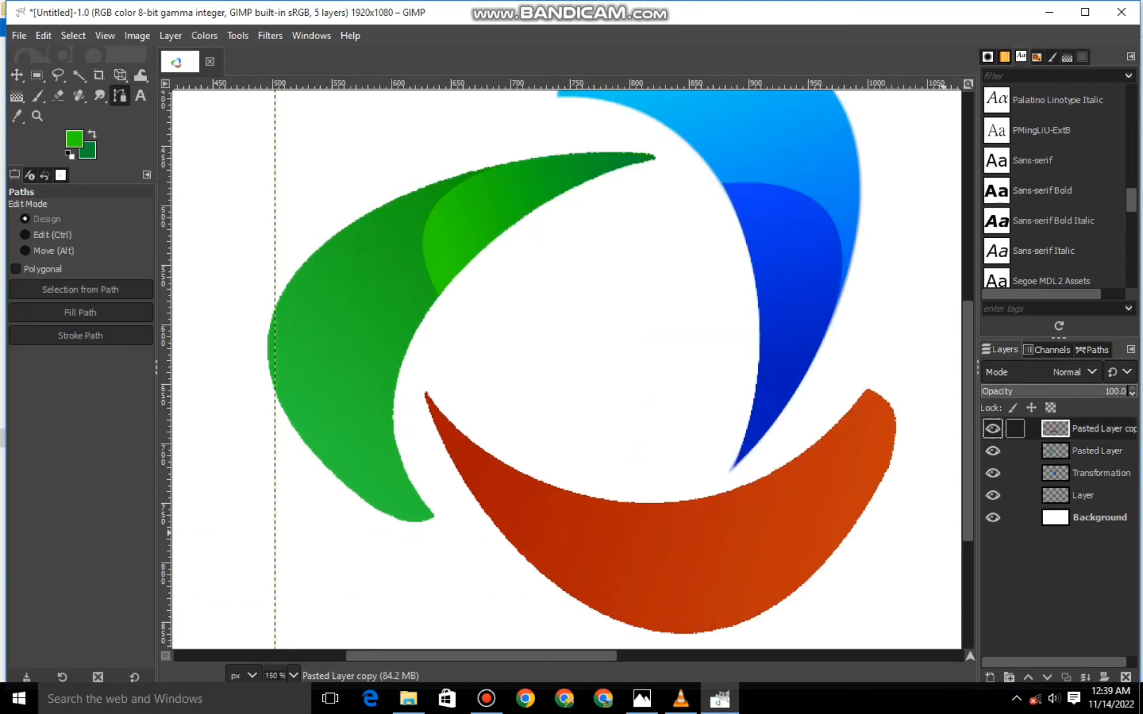
pyautogui.press('pageup')
pyautogui.click(702, 497)
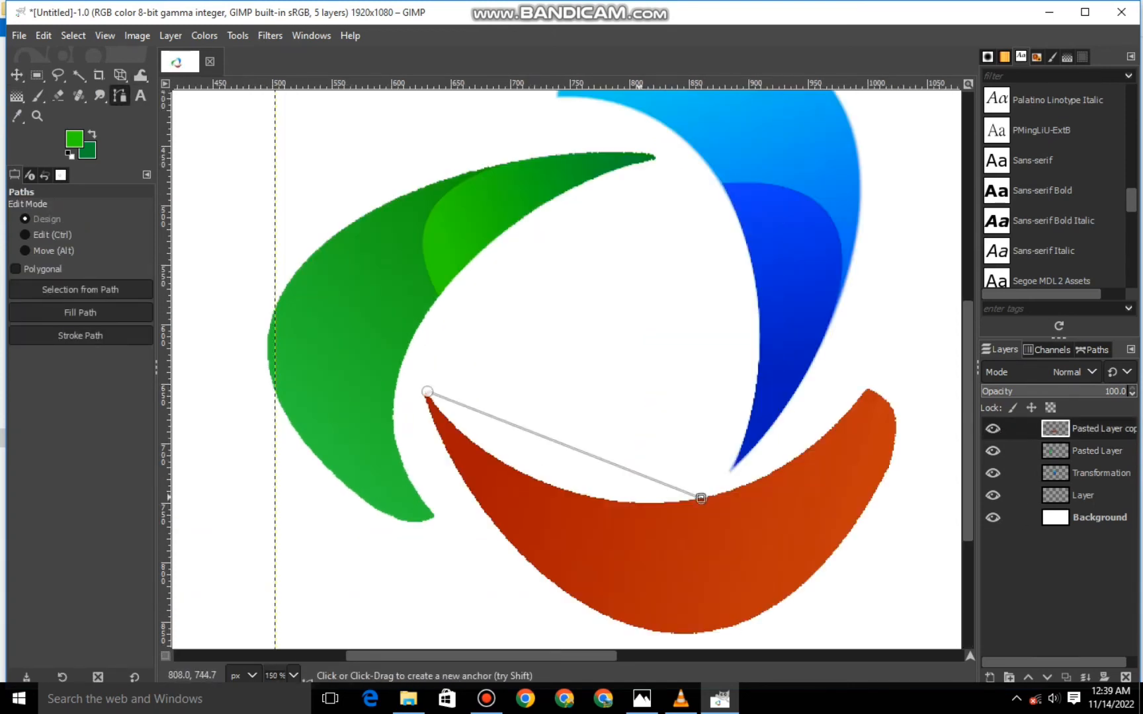
pyautogui.moveTo(563, 444); pyautogui.dragTo(559, 488)
pyautogui.moveTo(677, 557); pyautogui.dragTo(593, 524)
pyautogui.moveTo(411, 433); pyautogui.dragTo(463, 460)
pyautogui.moveTo(588, 520); pyautogui.dragTo(585, 520)
pyautogui.moveTo(462, 460); pyautogui.dragTo(470, 462)
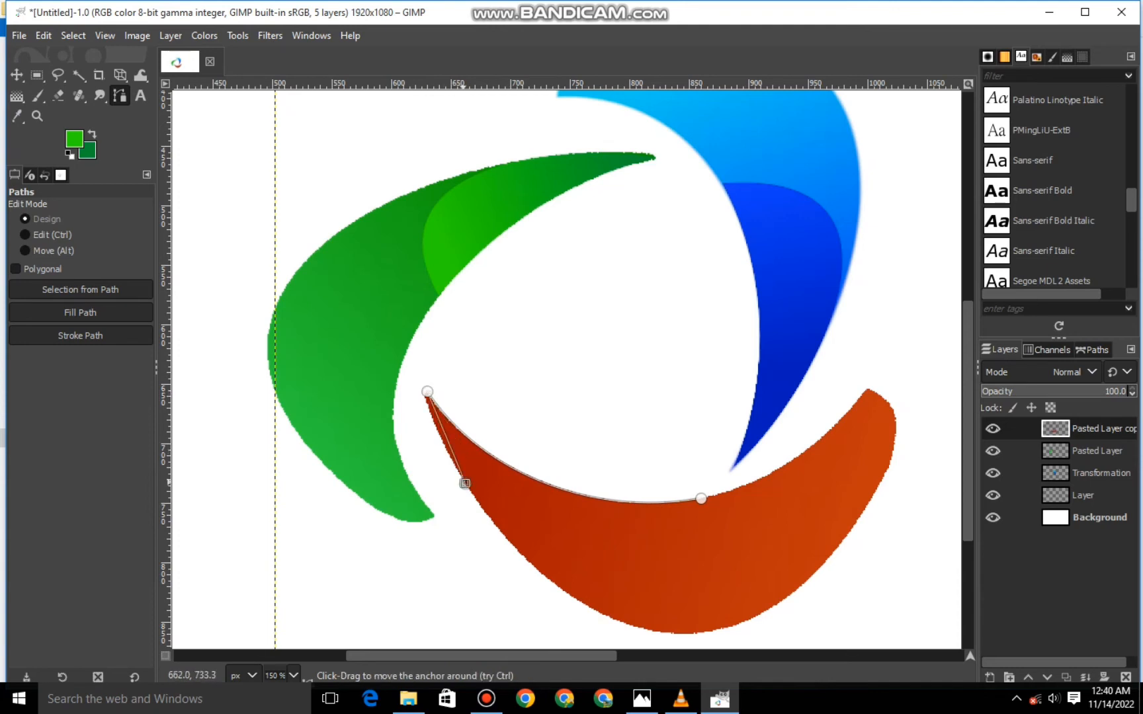
# Close the path with a curve bulging across the red-orange crescent and along its outer edge to the tip, and make it a selection.
pyautogui.keyDown('ctrl'); pyautogui.keyDown('shift'); pyautogui.click(471, 464); pyautogui.keyUp('shift'); pyautogui.keyUp('ctrl')
pyautogui.moveTo(589, 455); pyautogui.dragTo(530, 601)
pyautogui.press('1')
pyautogui.scroll(-2, 567, 593)
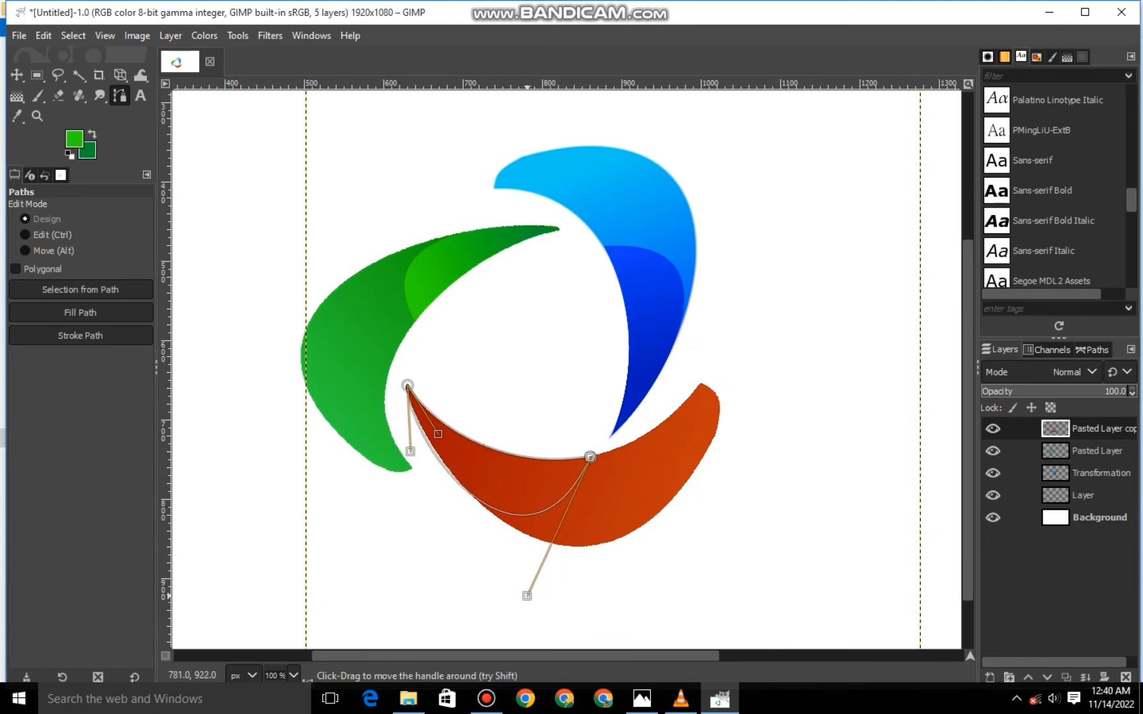
pyautogui.moveTo(411, 451); pyautogui.dragTo(424, 458)
pyautogui.moveTo(408, 385); pyautogui.dragTo(403, 381)
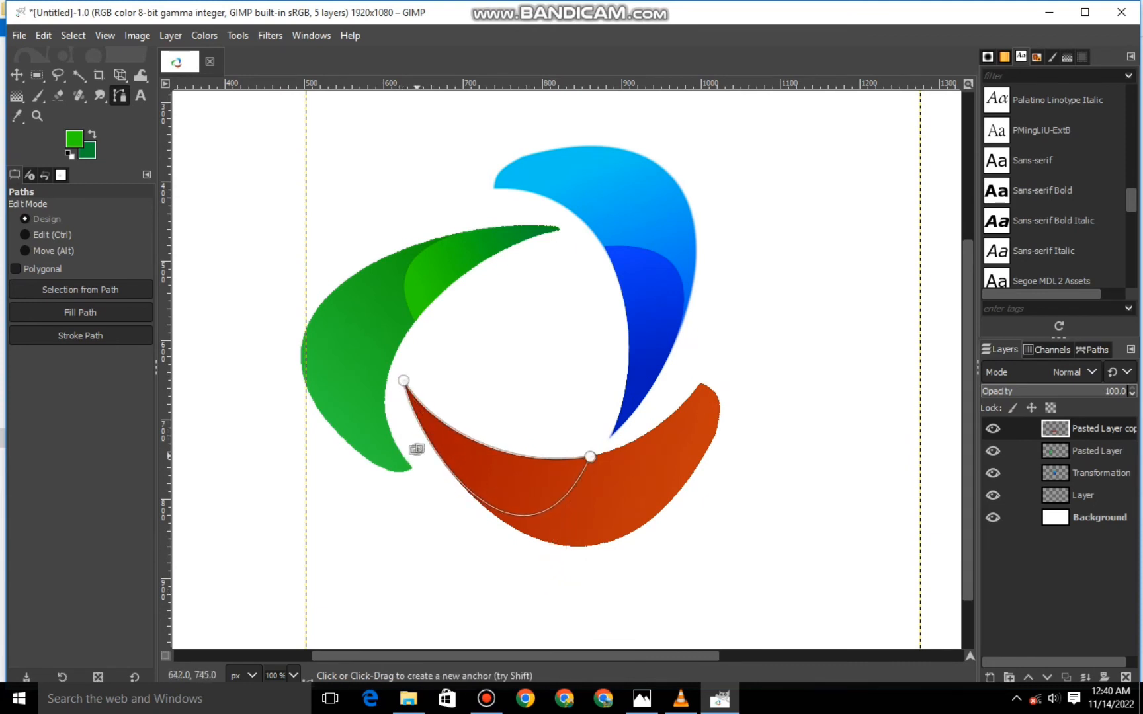
# Set the foreground to a bright red (f60303) and the background to a lighter orange-red.
pyautogui.click(74, 139)
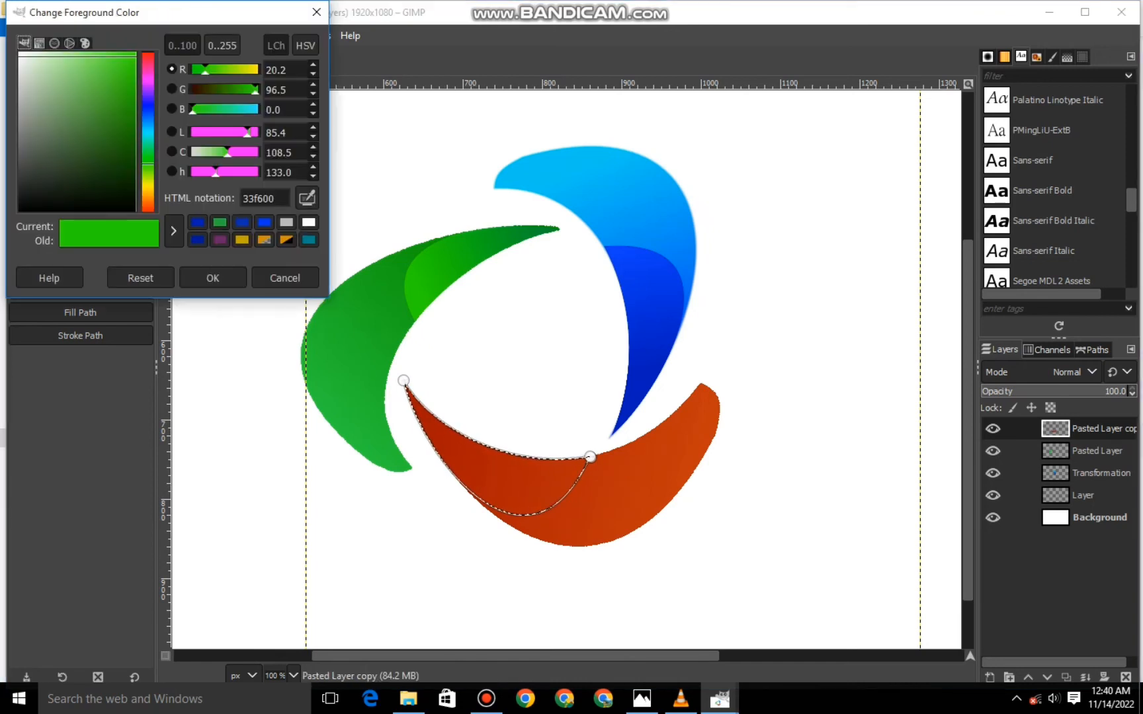
pyautogui.click(149, 205)
pyautogui.click(213, 278)
pyautogui.click(86, 151)
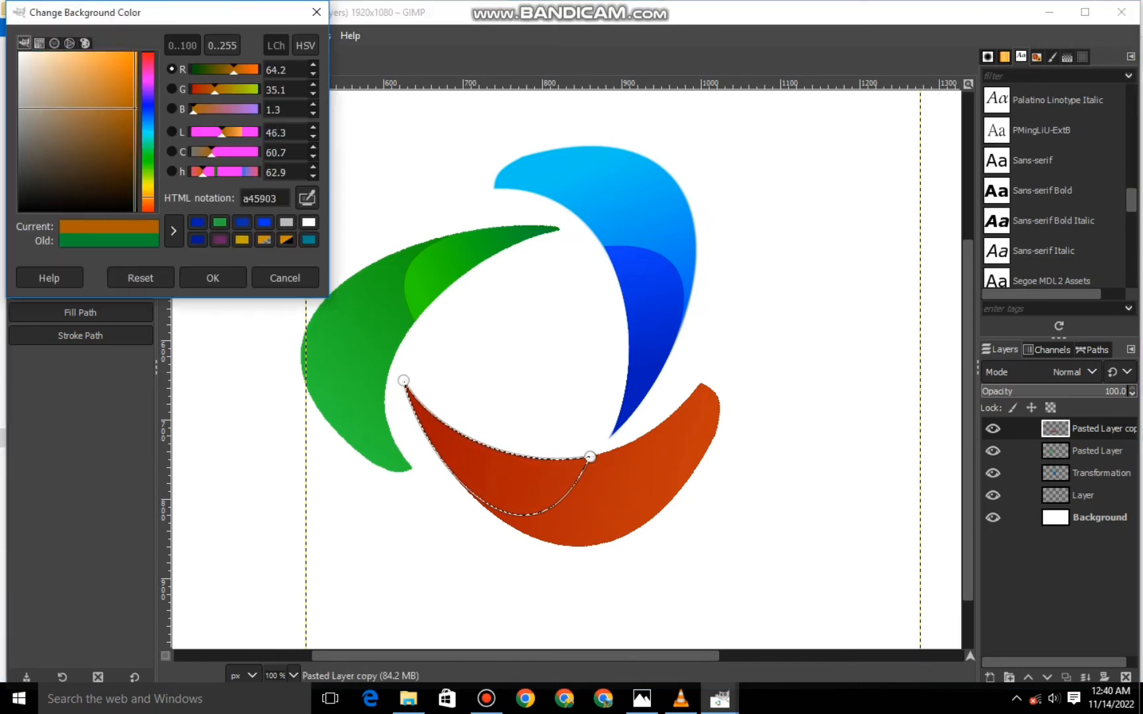
pyautogui.moveTo(73, 108); pyautogui.dragTo(99, 60)
pyautogui.click(212, 278)
# Fill the selected section of the red-orange crescent with a linear gradient, bright red inside to lighter orange-red at the tip, and clear the selection.
pyautogui.press('g')
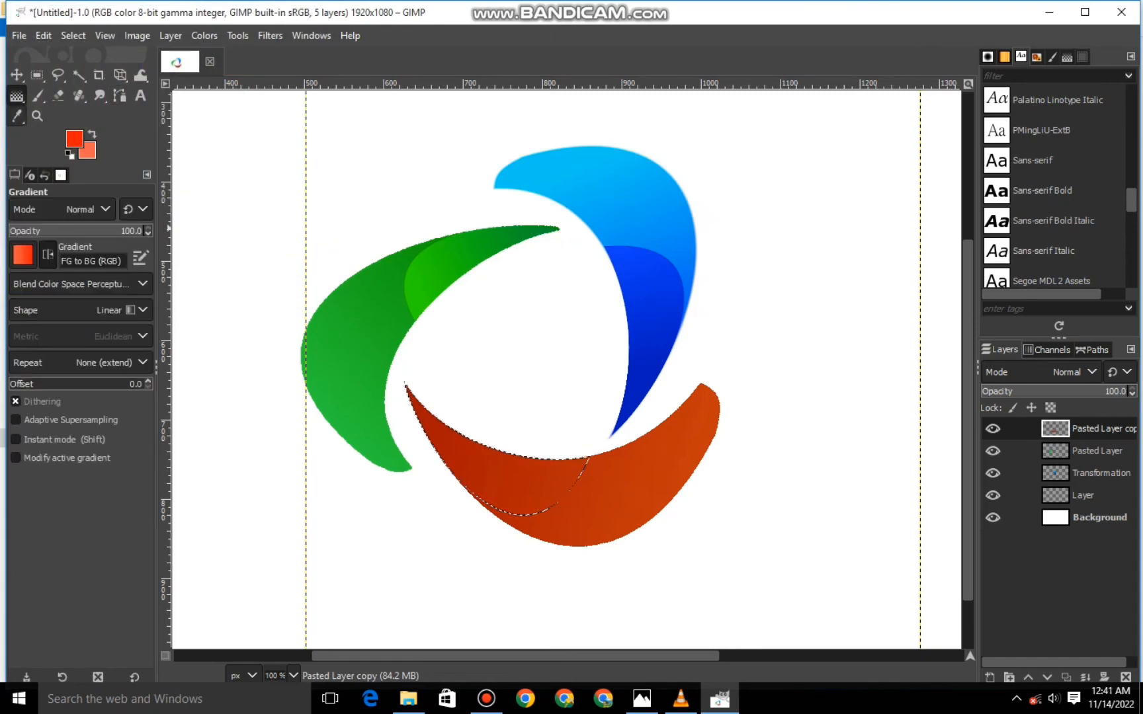
pyautogui.moveTo(405, 384); pyautogui.dragTo(507, 481)
pyautogui.click(405, 397)
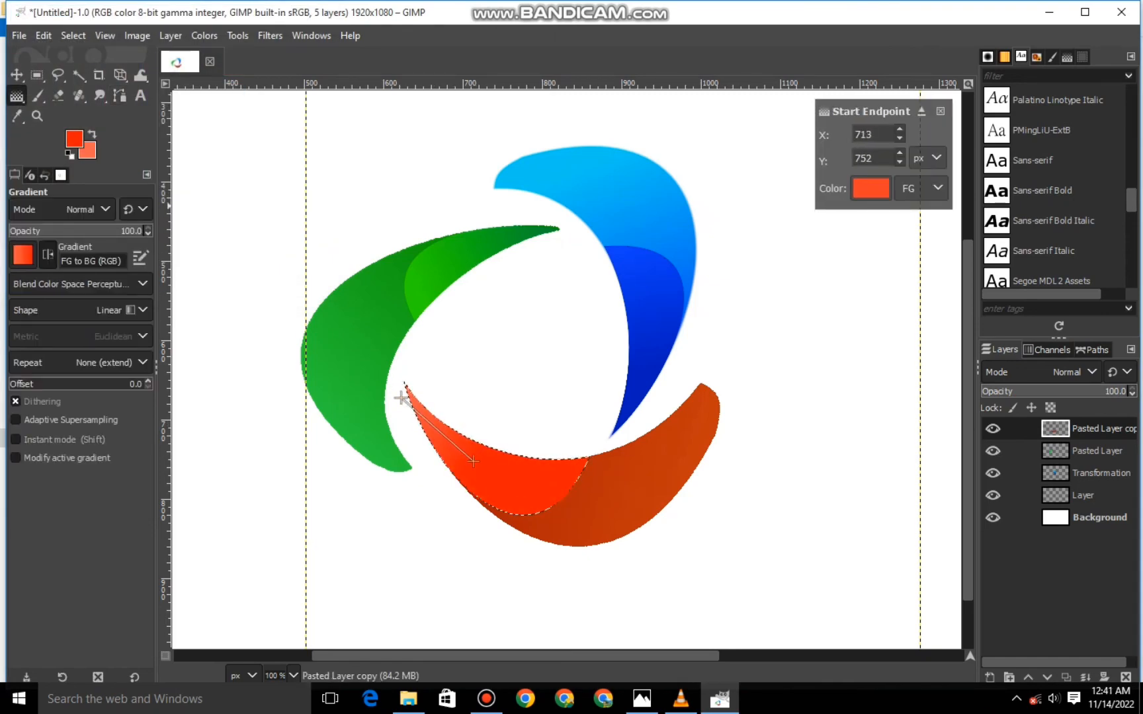
pyautogui.press('m')
pyautogui.press('-')
pyautogui.press('-')
pyautogui.hotkey('ctrl', 'shift', 'a')
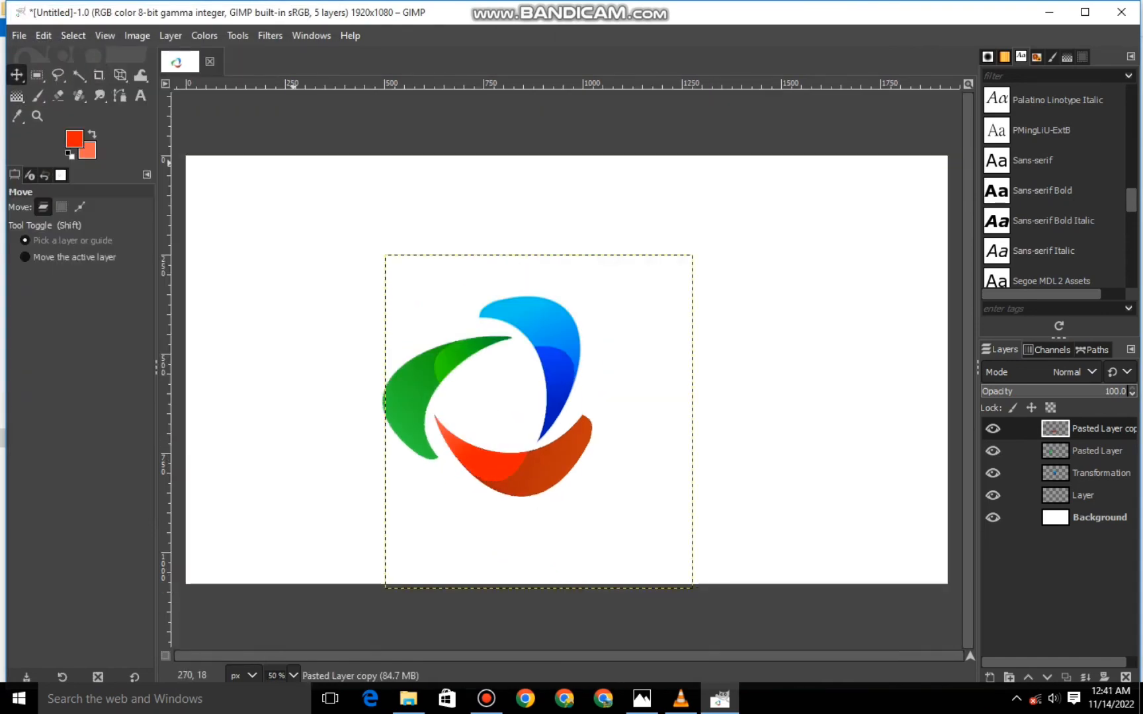
# Draw a wide text box below the logo and set its text to the Sans-serif font in black (000000).
pyautogui.press('-')
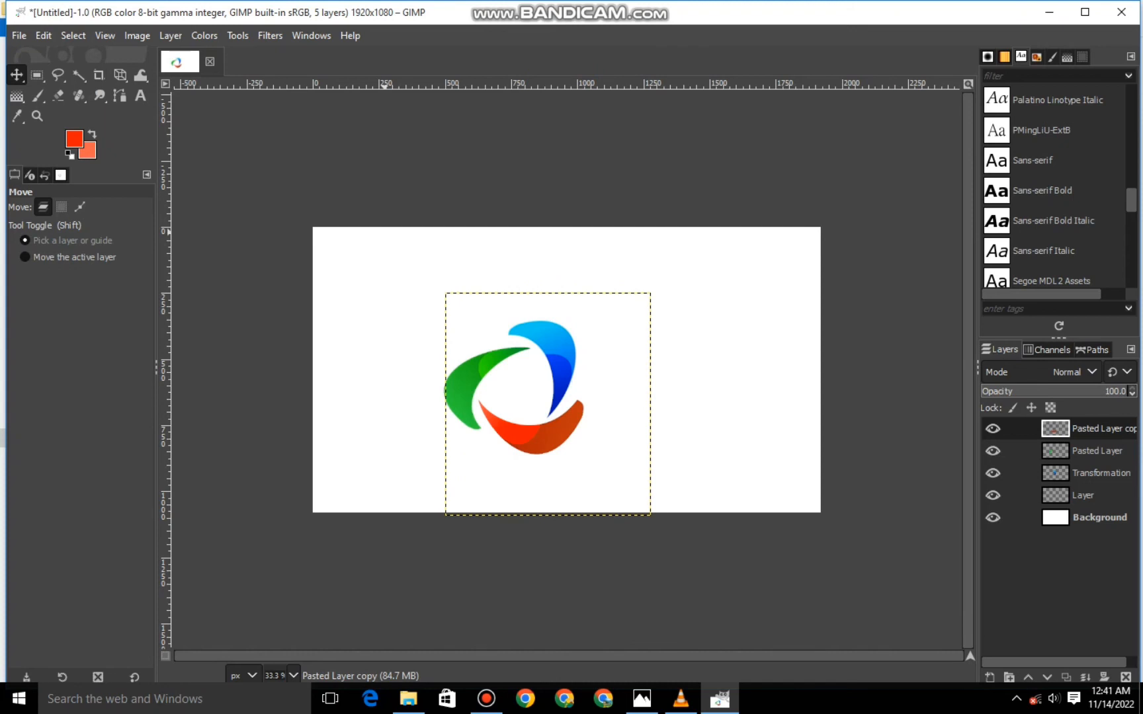
pyautogui.press('t')
pyautogui.moveTo(409, 447); pyautogui.dragTo(716, 516)
pyautogui.click(648, 428)
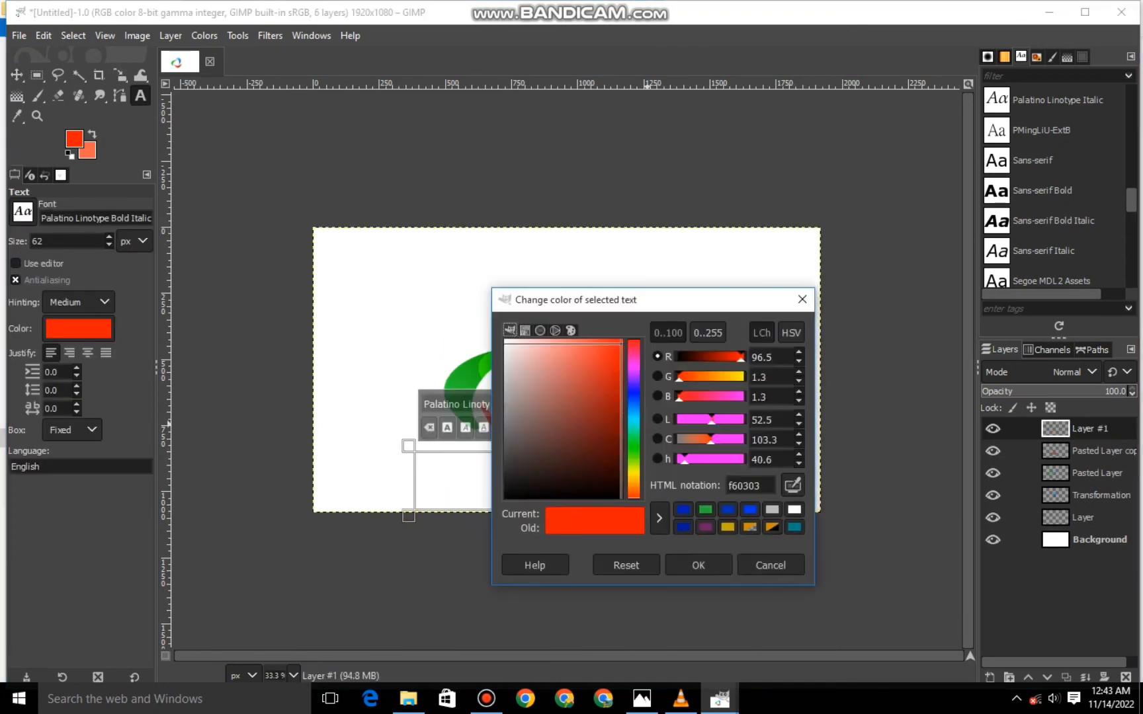
pyautogui.click(694, 561)
pyautogui.click(1032, 160)
pyautogui.click(648, 428)
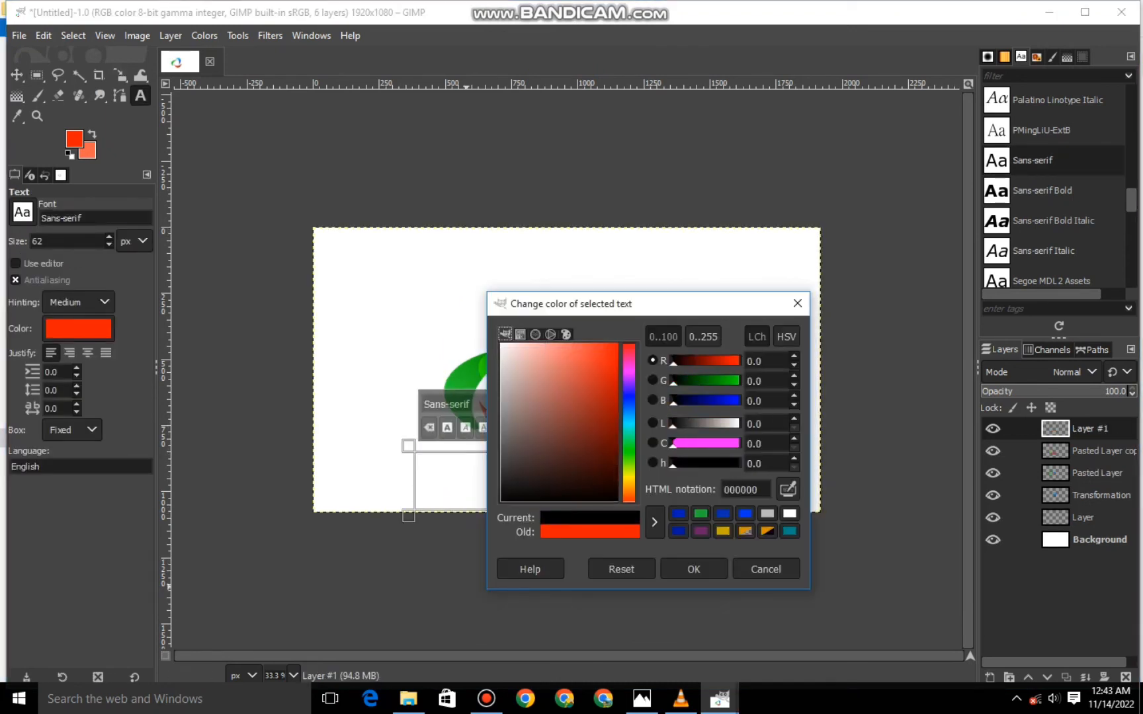
pyautogui.click(688, 567)
# Enter LOREM LPSUM at 108 px and narrow the text box so the two words stack under the logo.
pyautogui.write('LOR')
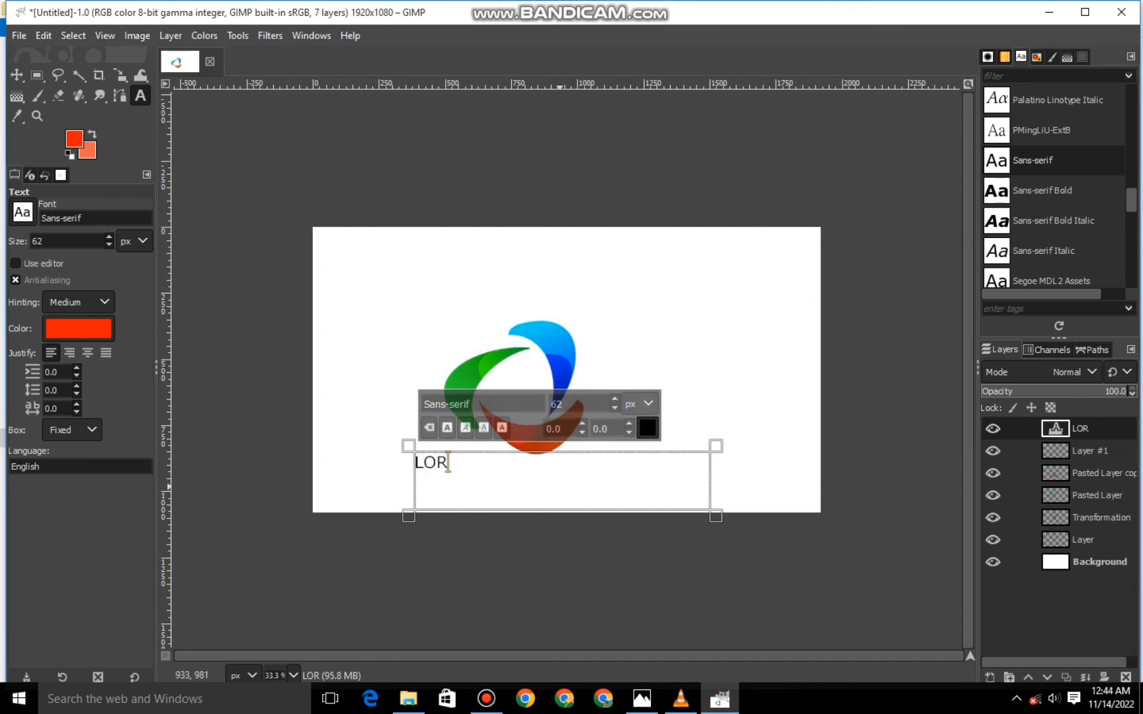
pyautogui.write('108')
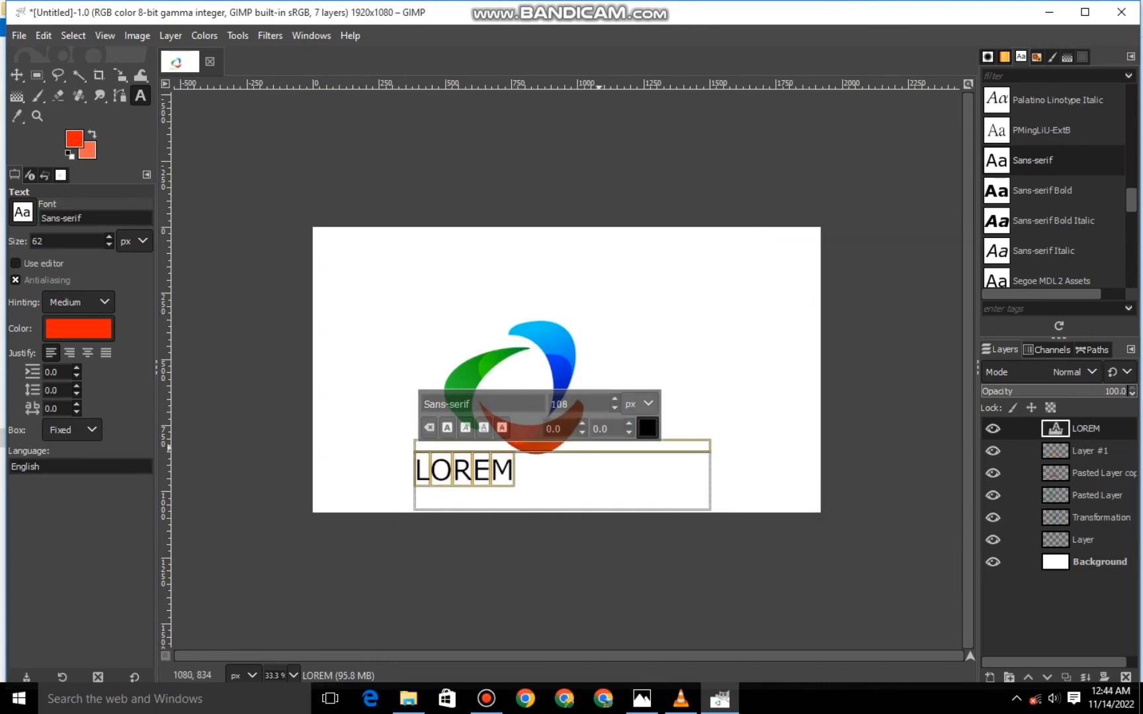
pyautogui.moveTo(716, 516); pyautogui.dragTo(658, 499)
pyautogui.moveTo(404, 499); pyautogui.dragTo(482, 515)
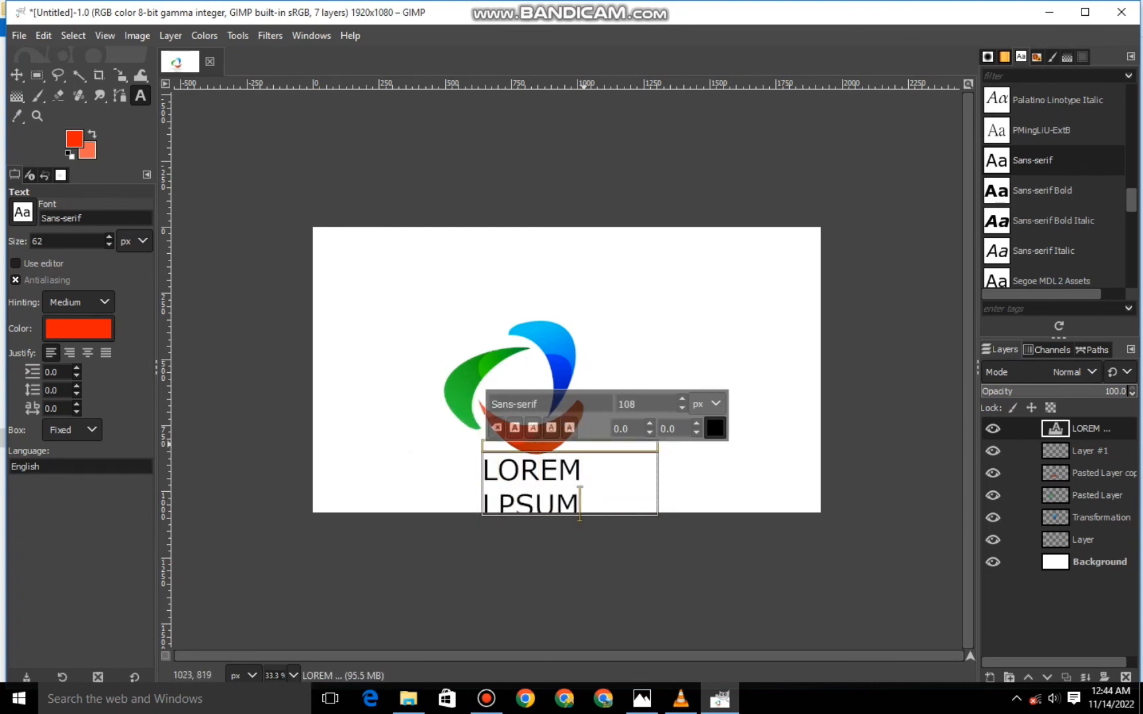
pyautogui.moveTo(603, 446); pyautogui.dragTo(628, 458)
# Scale the LOREM LPSUM text layer down to 516 × 195 px below the logo and make the Background layer active.
pyautogui.press('Escape')
pyautogui.press('m')
pyautogui.hotkey('shift', 's')
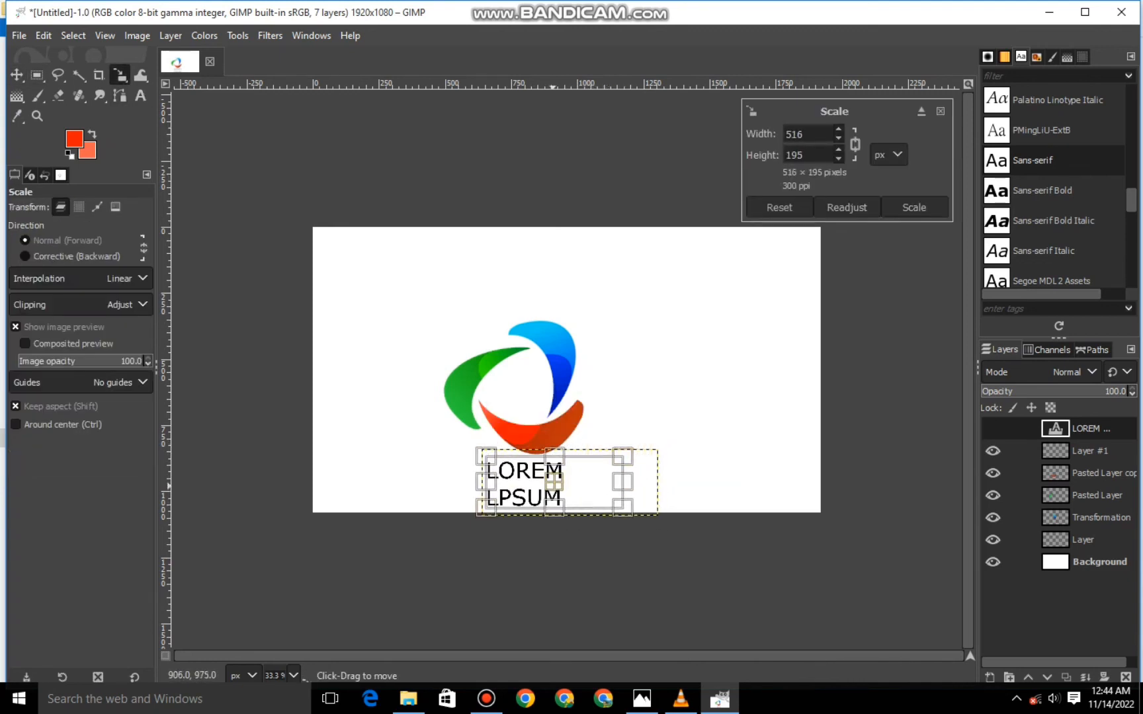
pyautogui.press('Return')
pyautogui.click(1056, 561)
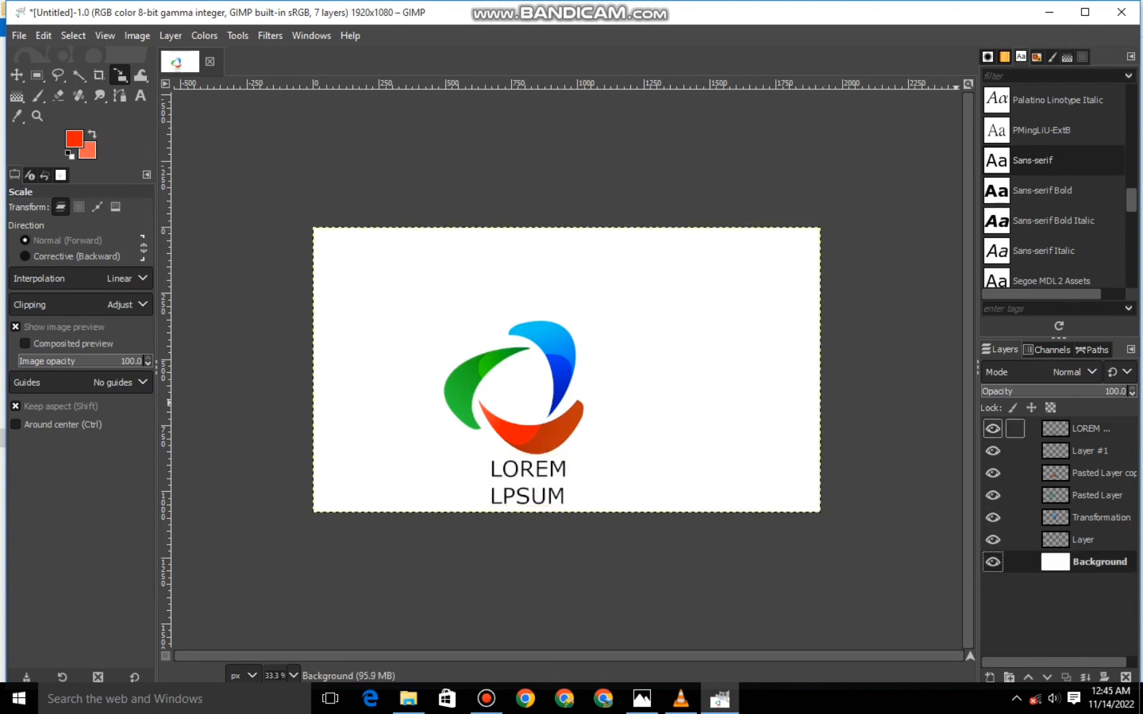
# Merge Pasted Layer copy and Pasted Layer down into the Transformation layer so the three crescents share one layer.
pyautogui.click(1098, 473)
pyautogui.click(1092, 450)
pyautogui.click(1099, 473)
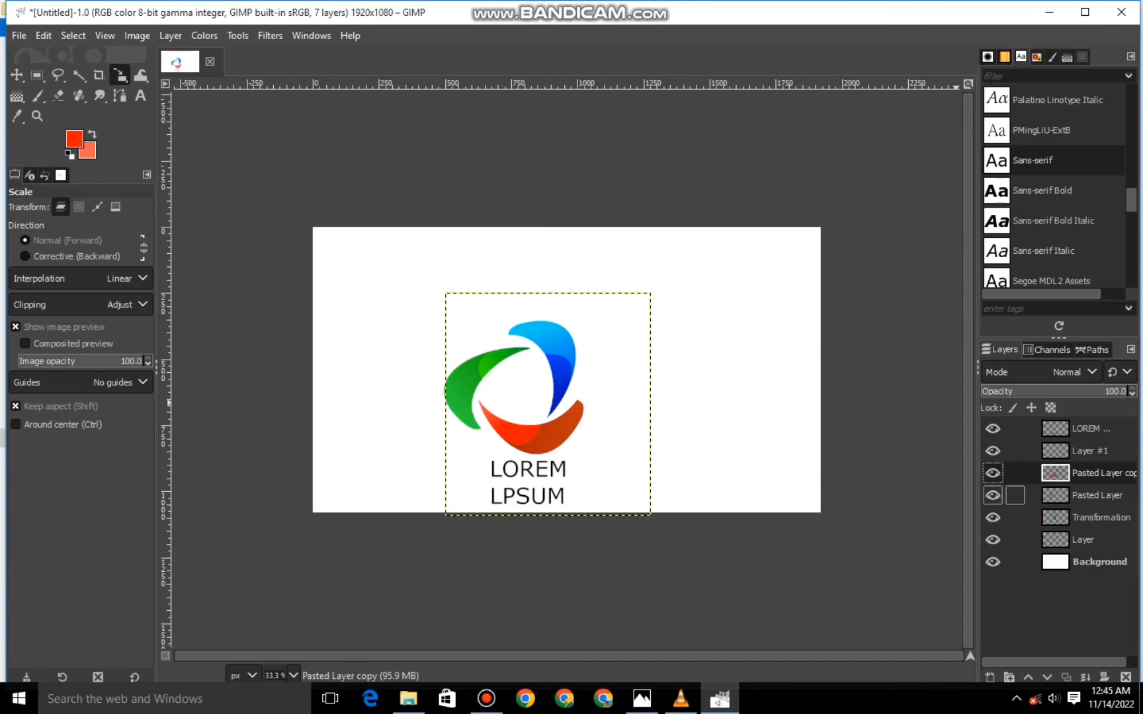
pyautogui.rightClick(1059, 473)
pyautogui.click(949, 197)
pyautogui.rightClick(1046, 473)
pyautogui.click(936, 197)
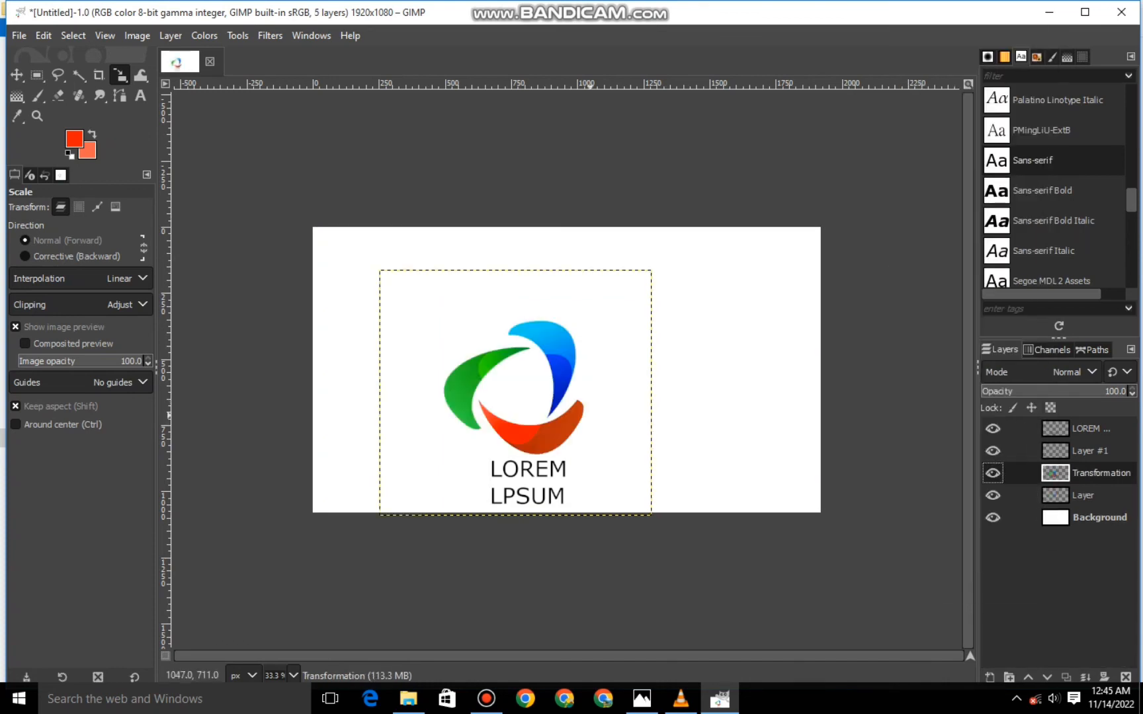
# Move the merged crescent logo up and slightly to the right with the Scale tool, keeping its size.
pyautogui.click(590, 414)
pyautogui.moveTo(516, 391); pyautogui.dragTo(535, 352)
pyautogui.click(913, 207)
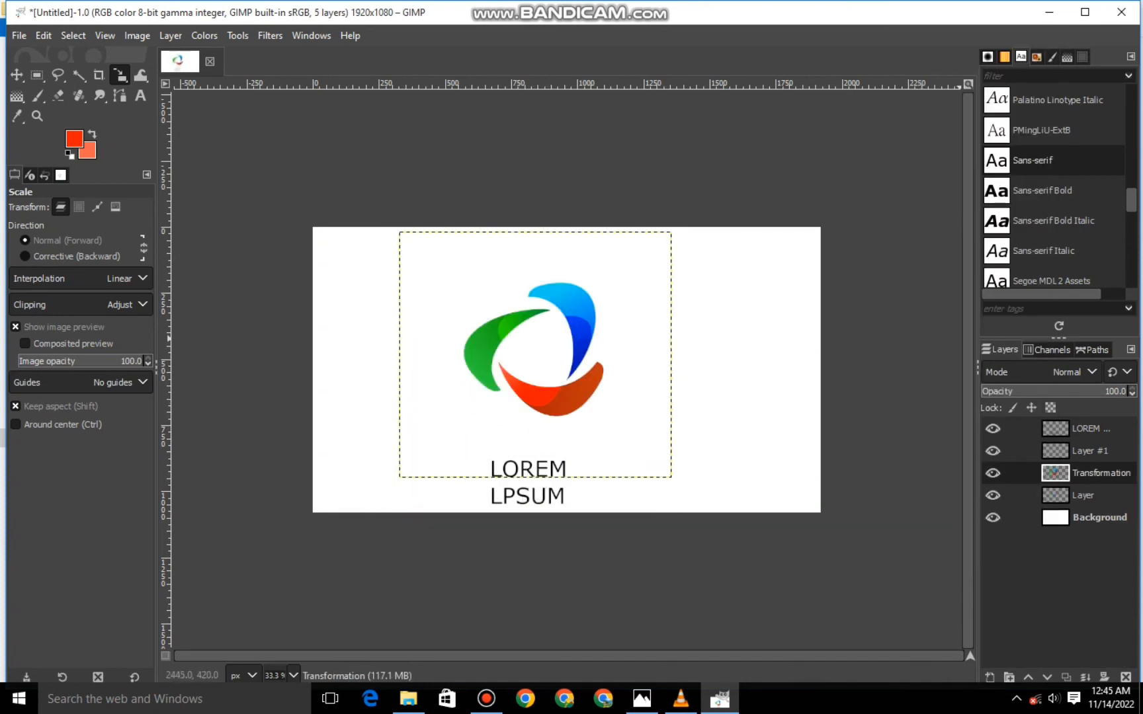
# Move the LOREM LPSUM text up beneath the logo, scale it to 556 × 211 px, and make the Background layer active.
pyautogui.click(1091, 428)
pyautogui.click(596, 469)
pyautogui.moveTo(558, 481); pyautogui.dragTo(578, 455)
pyautogui.moveTo(510, 481); pyautogui.dragTo(498, 486)
pyautogui.moveTo(571, 458); pyautogui.dragTo(575, 456)
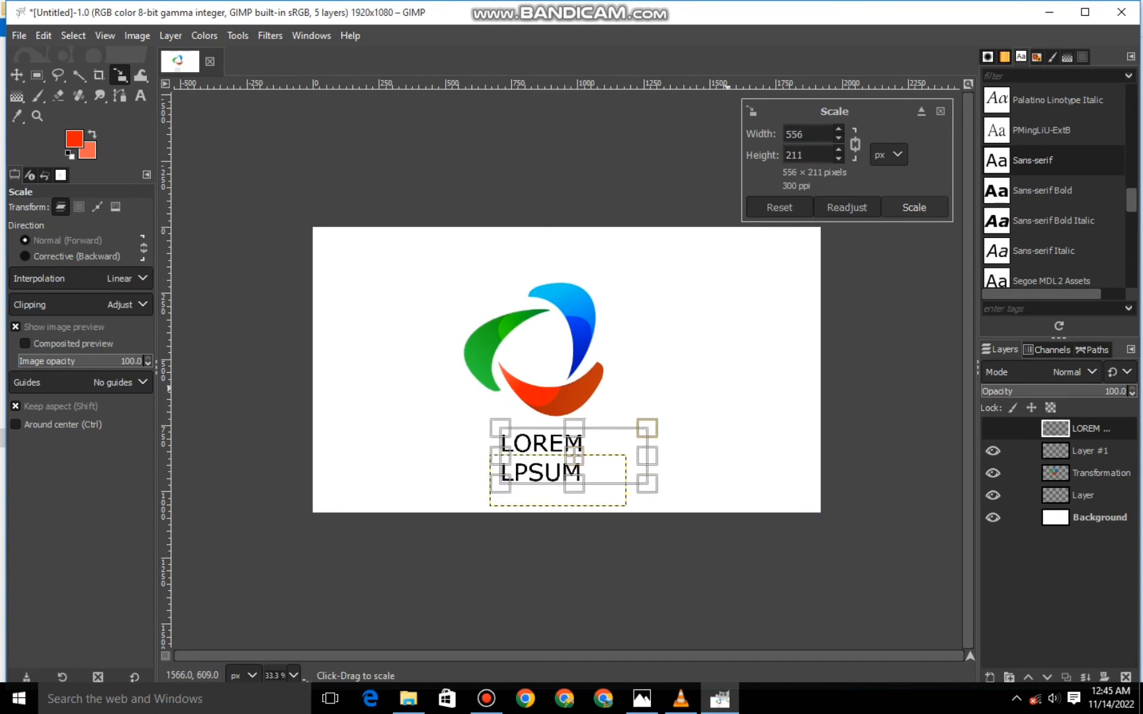
pyautogui.click(915, 207)
pyautogui.click(1058, 518)
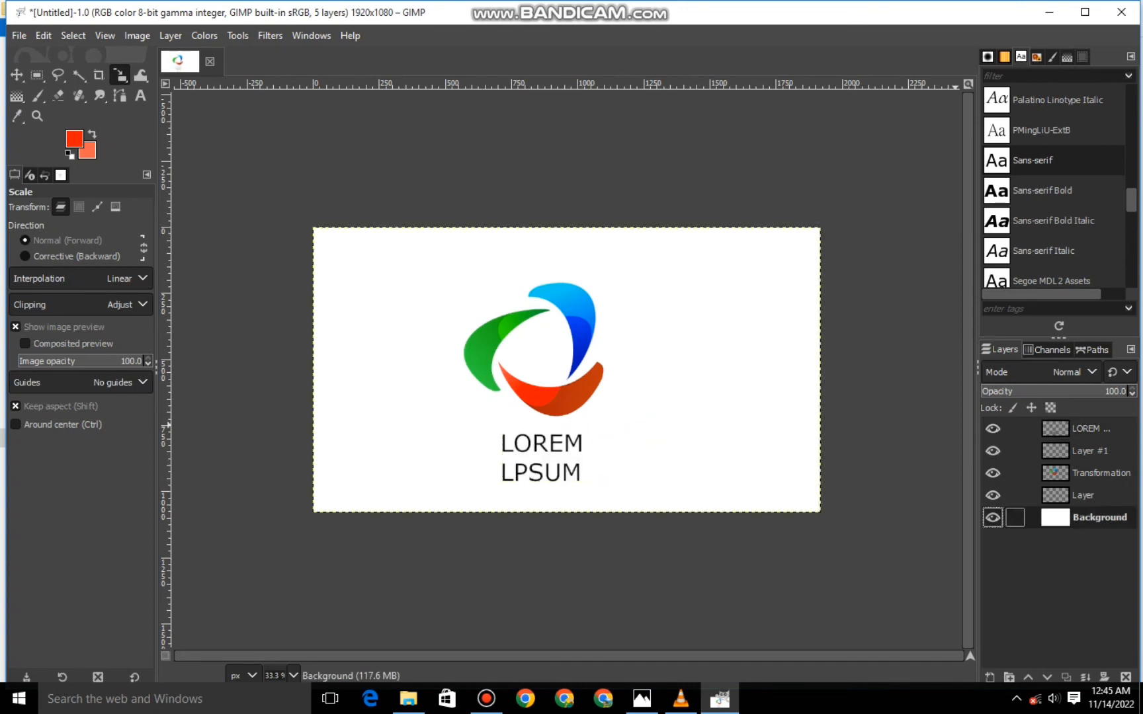